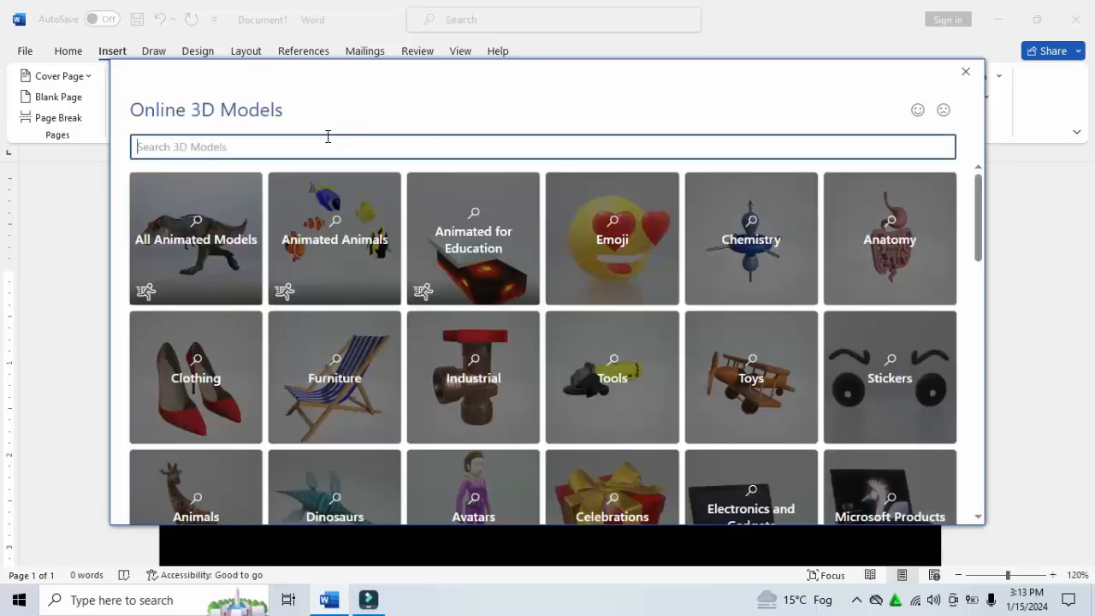
Browse the stock 3D models in the All Animated Models category.
click(239, 198)
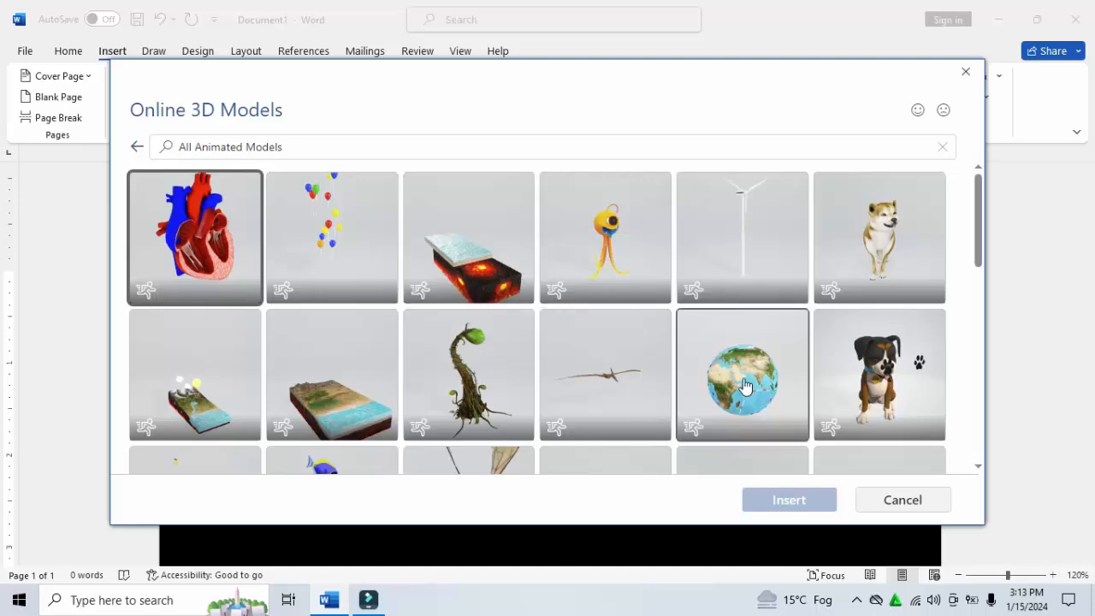
drag(978, 228, 959, 380)
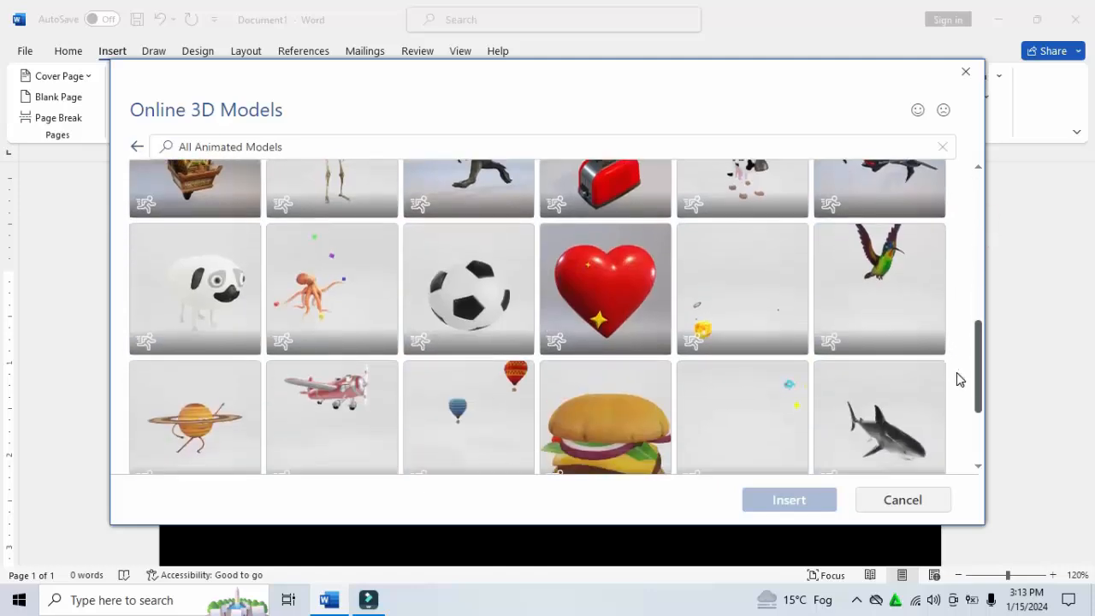
scroll(978, 391, down, 2)
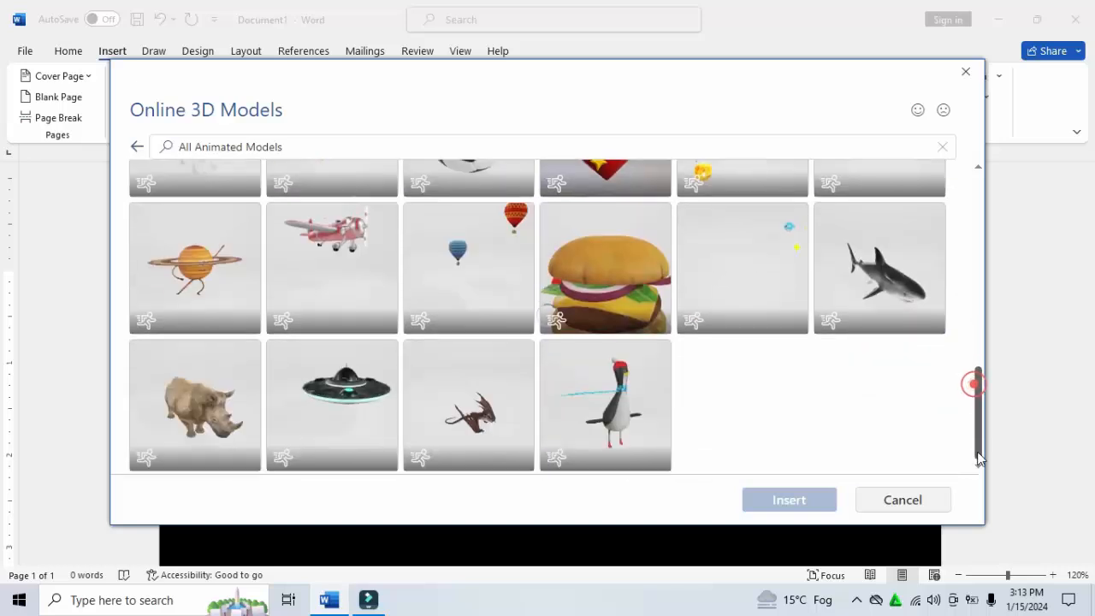
scroll(980, 325, up, 5)
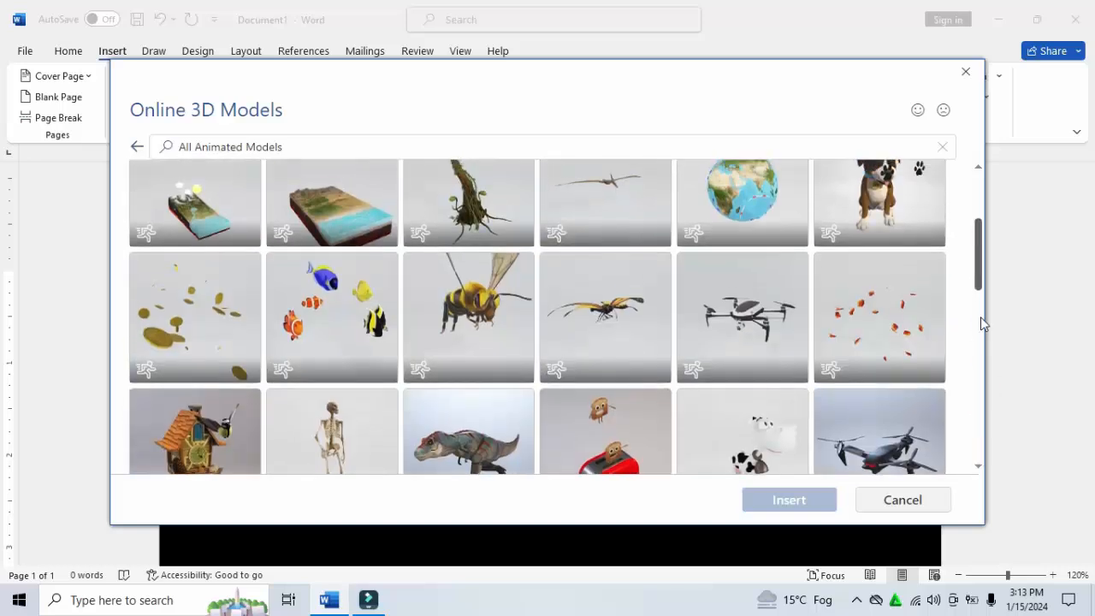
drag(980, 282, 980, 218)
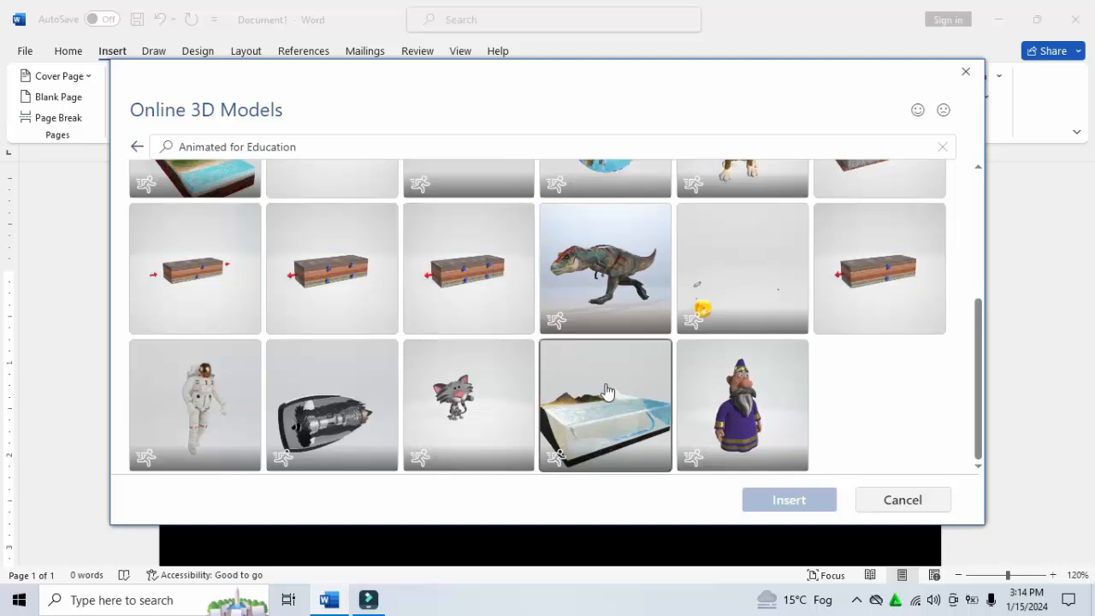
Insert the animated wizard and dinosaur models from the Animated for Education category and move the dinosaur to the empty area right of the wizard.
click(720, 391)
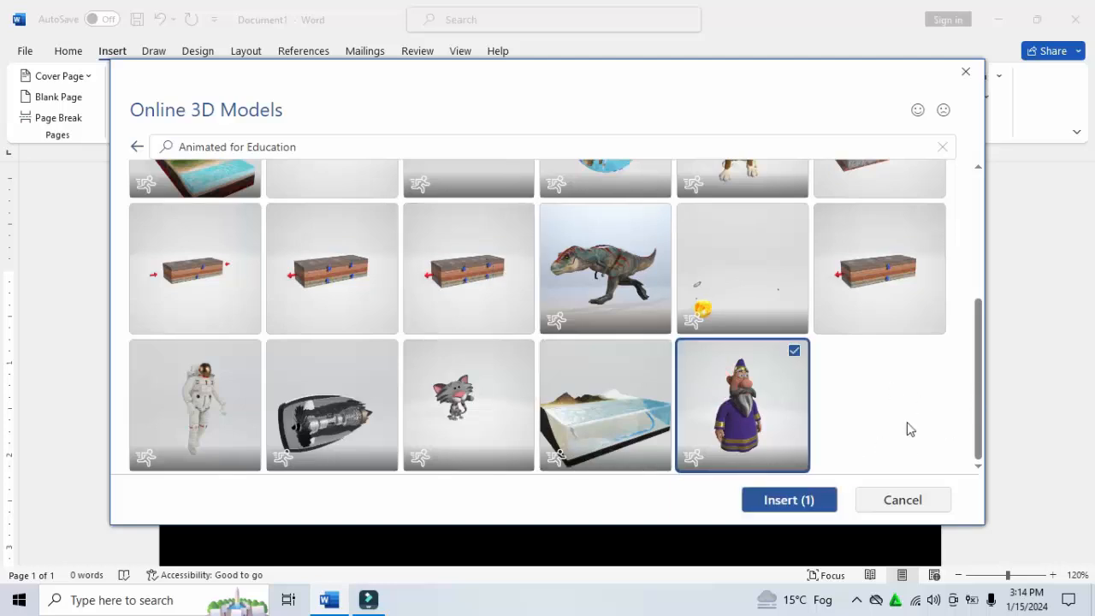
drag(978, 417, 972, 380)
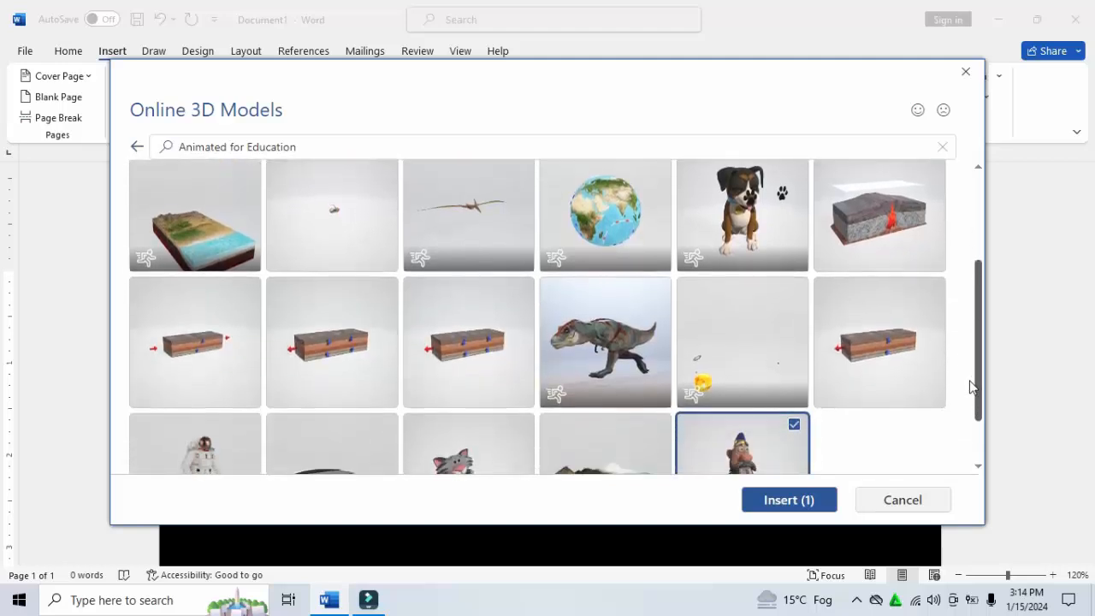
click(789, 500)
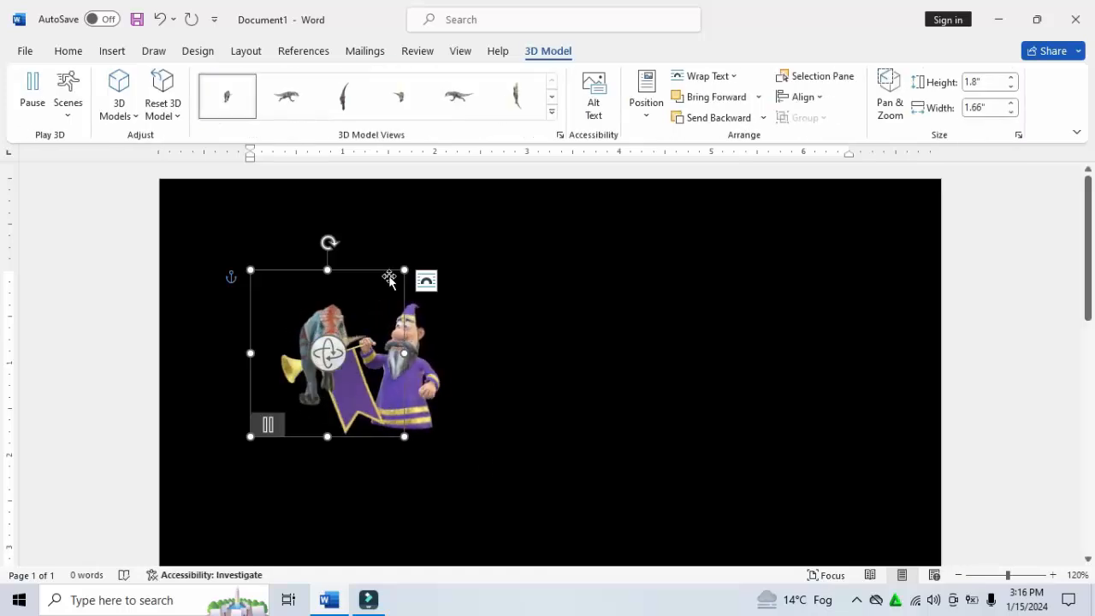
drag(368, 269, 660, 288)
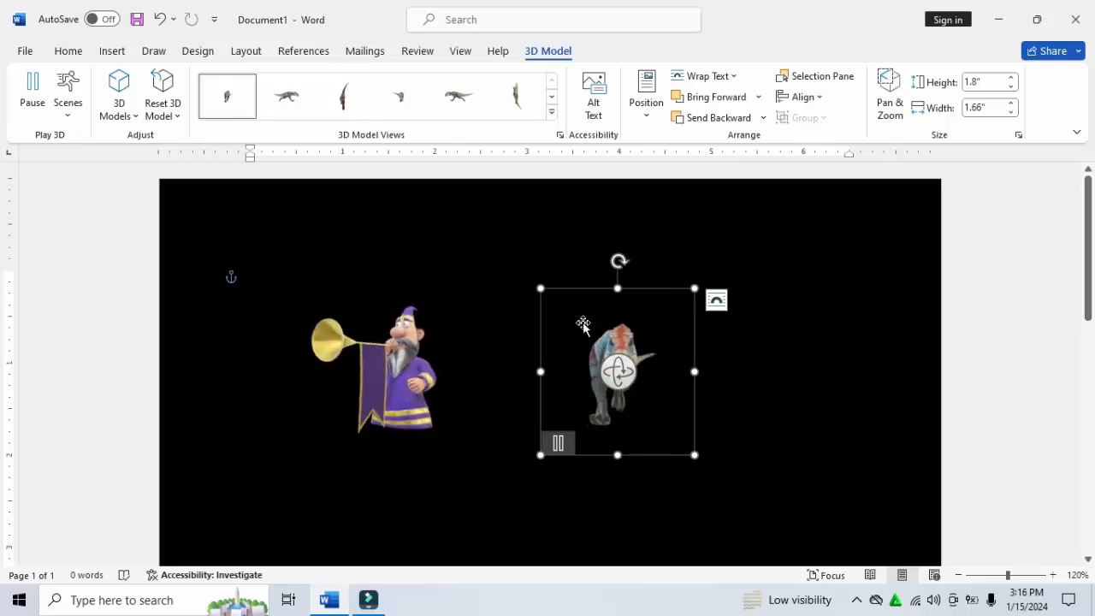
click(442, 247)
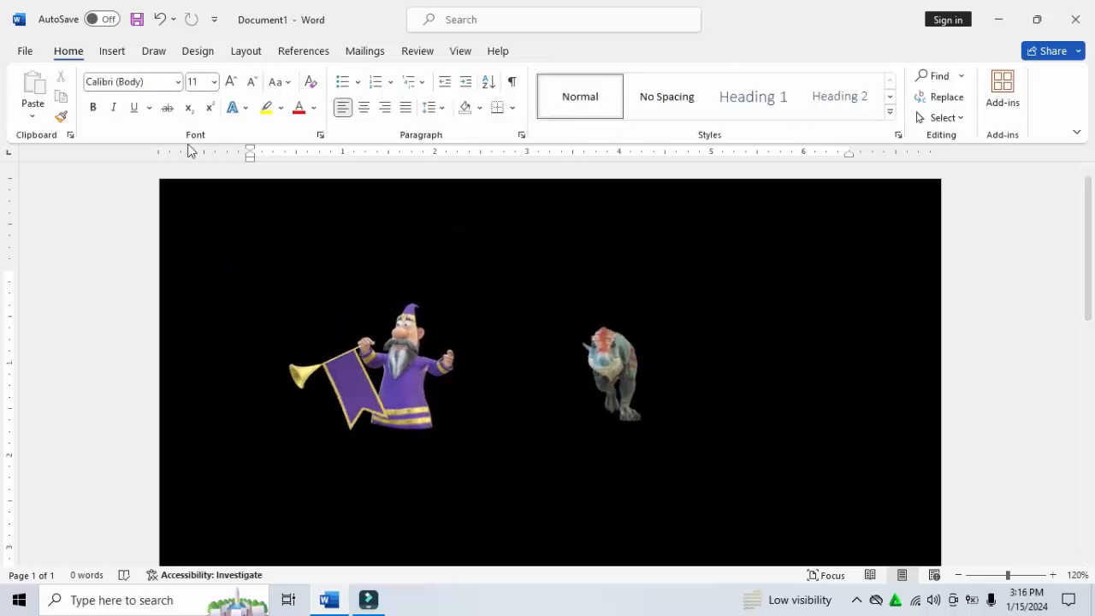
click(96, 49)
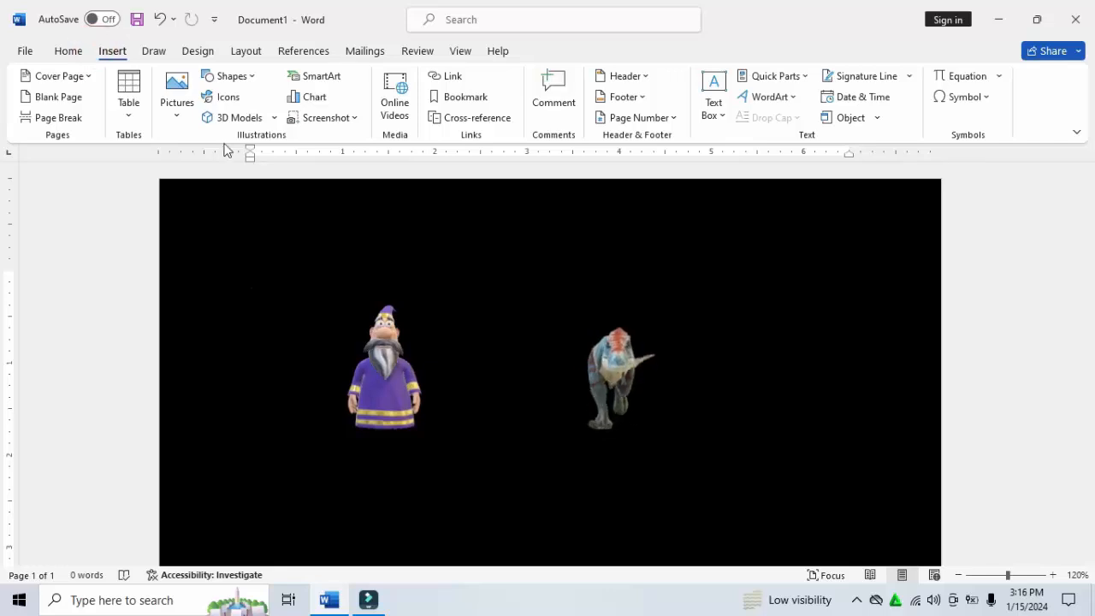
click(273, 119)
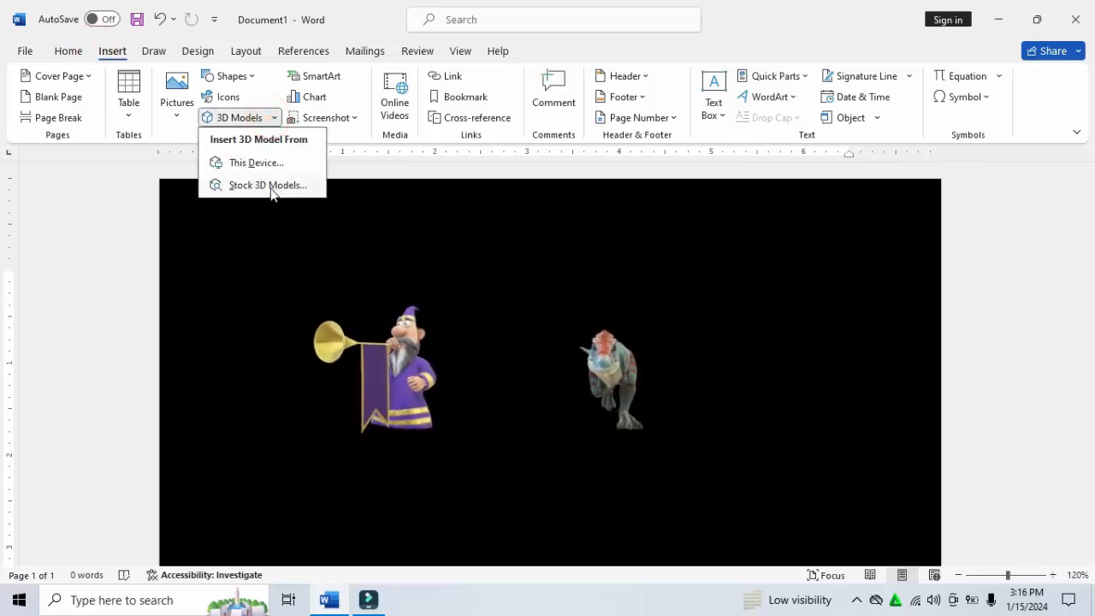
click(267, 286)
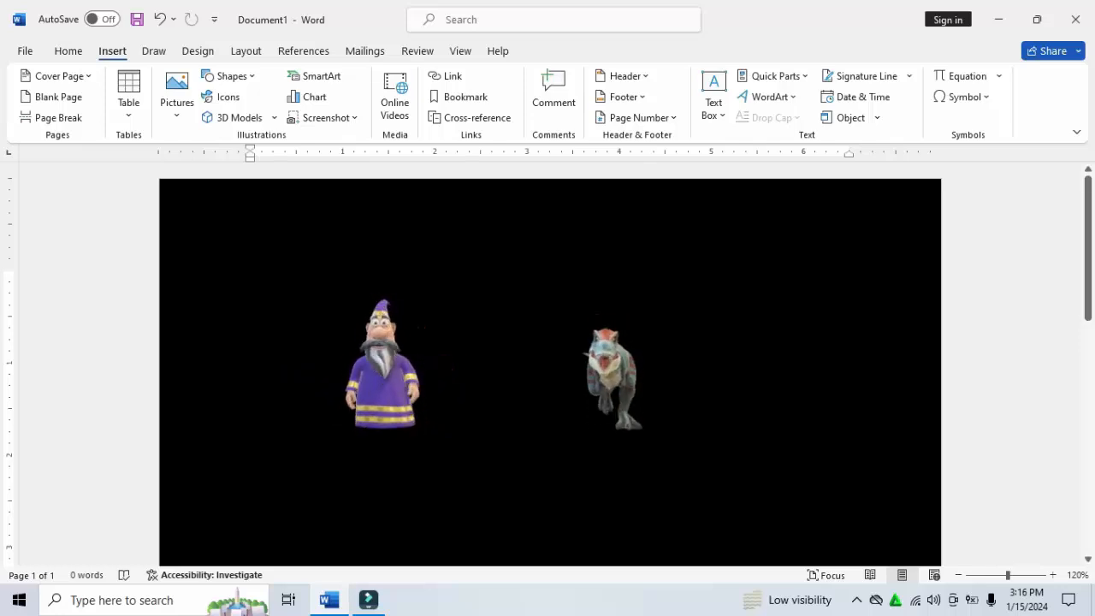
Select the wizard model, pause its animation and start it playing again.
mouse_move(627, 443)
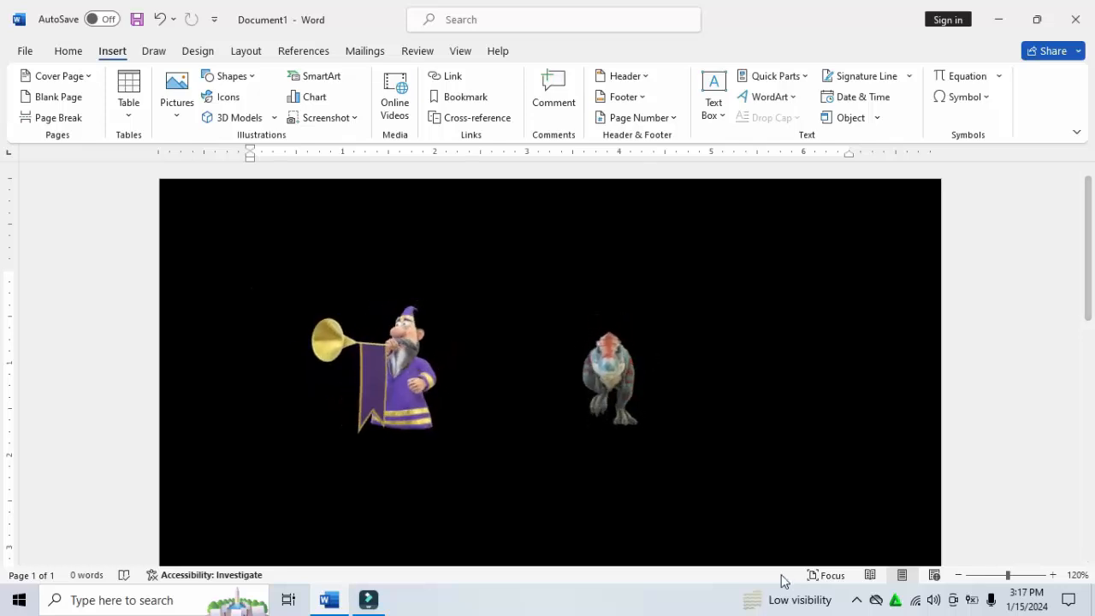
click(1056, 575)
click(1056, 576)
click(1056, 576)
click(1056, 575)
click(1055, 575)
click(1055, 575)
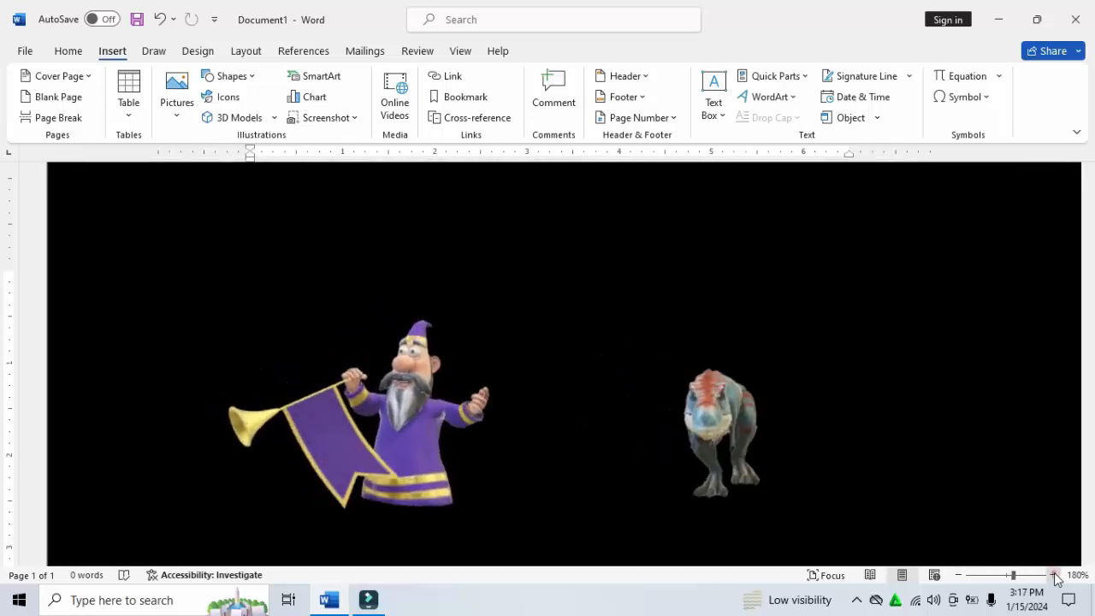
click(412, 378)
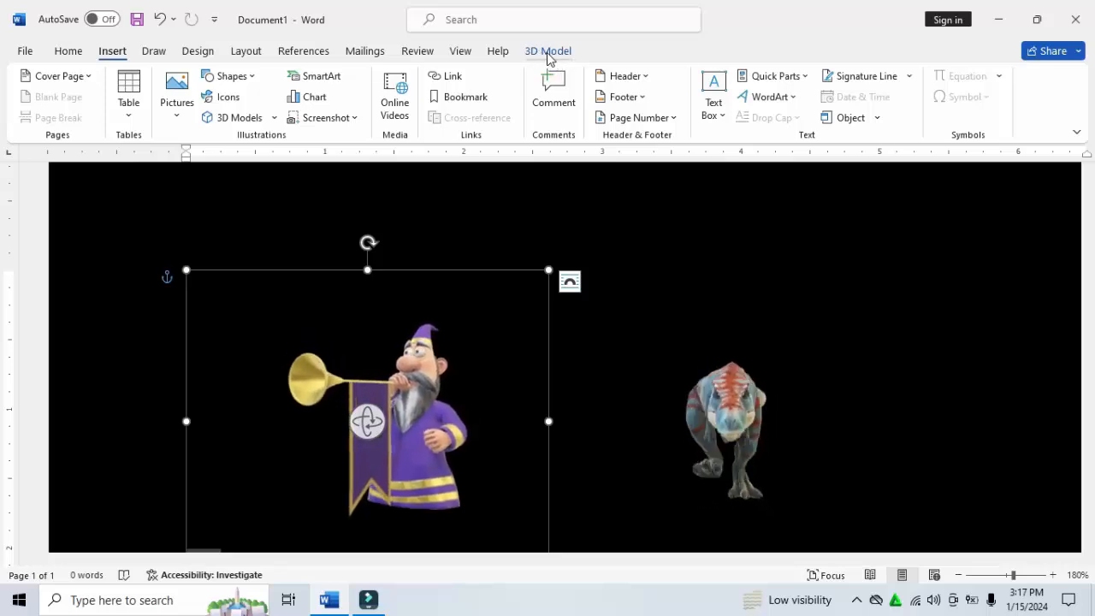
click(636, 244)
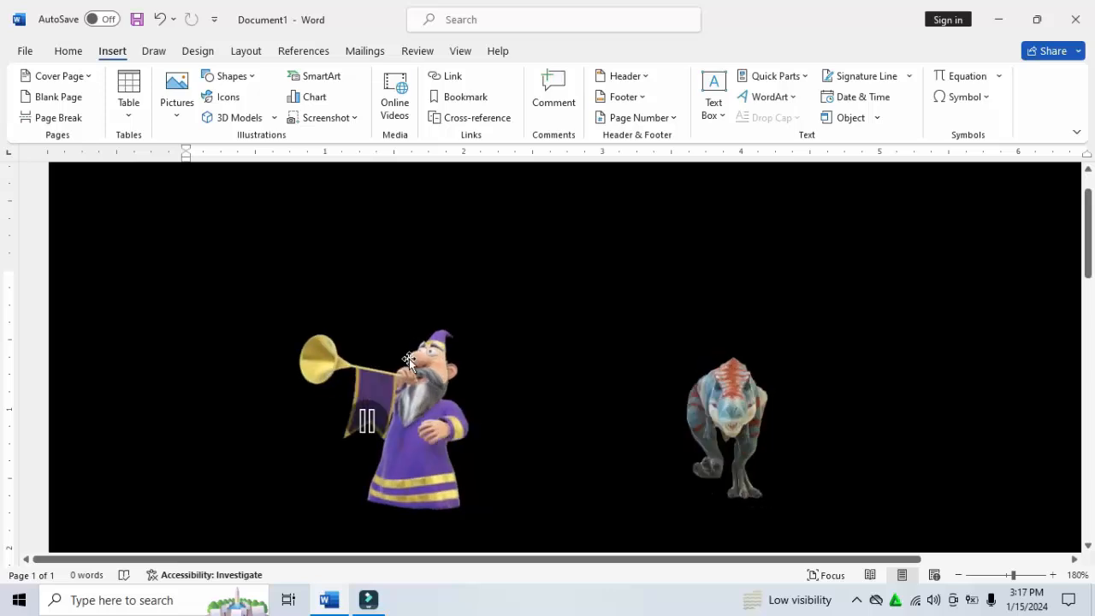
click(420, 300)
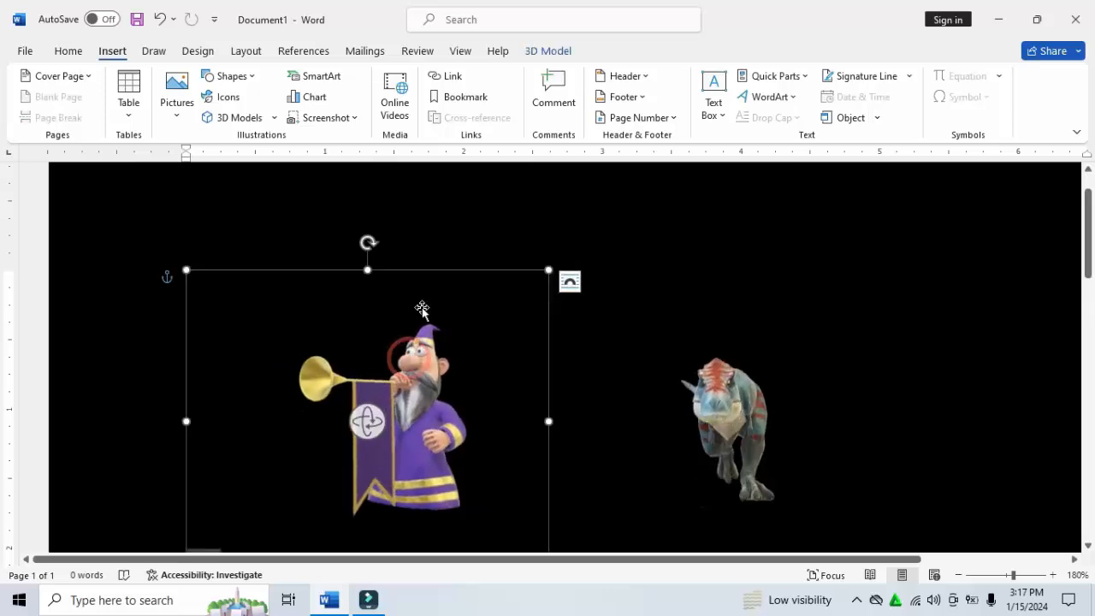
click(537, 53)
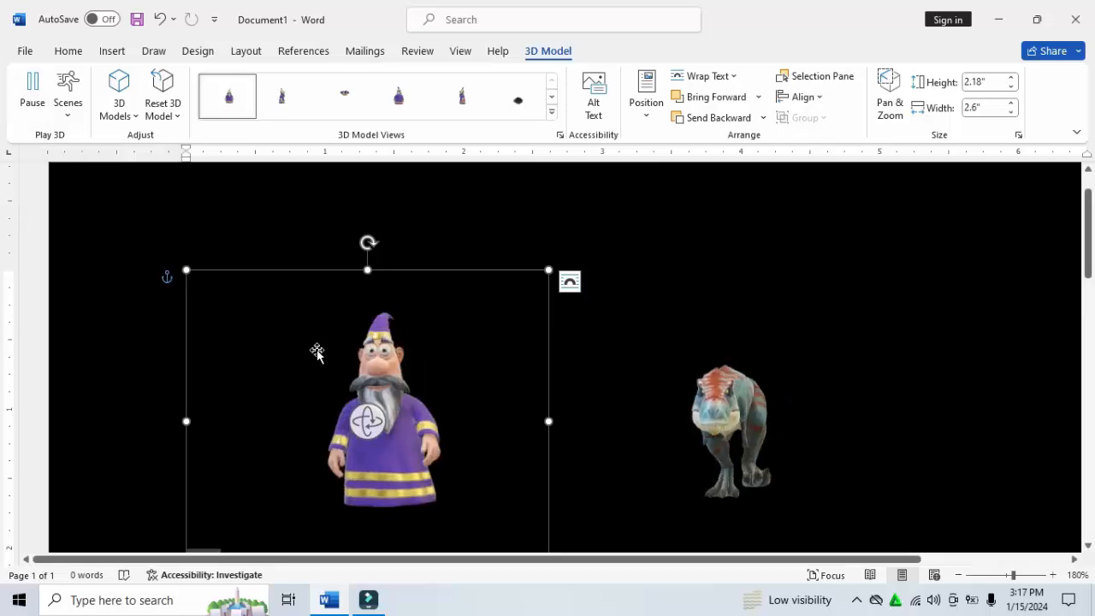
click(32, 90)
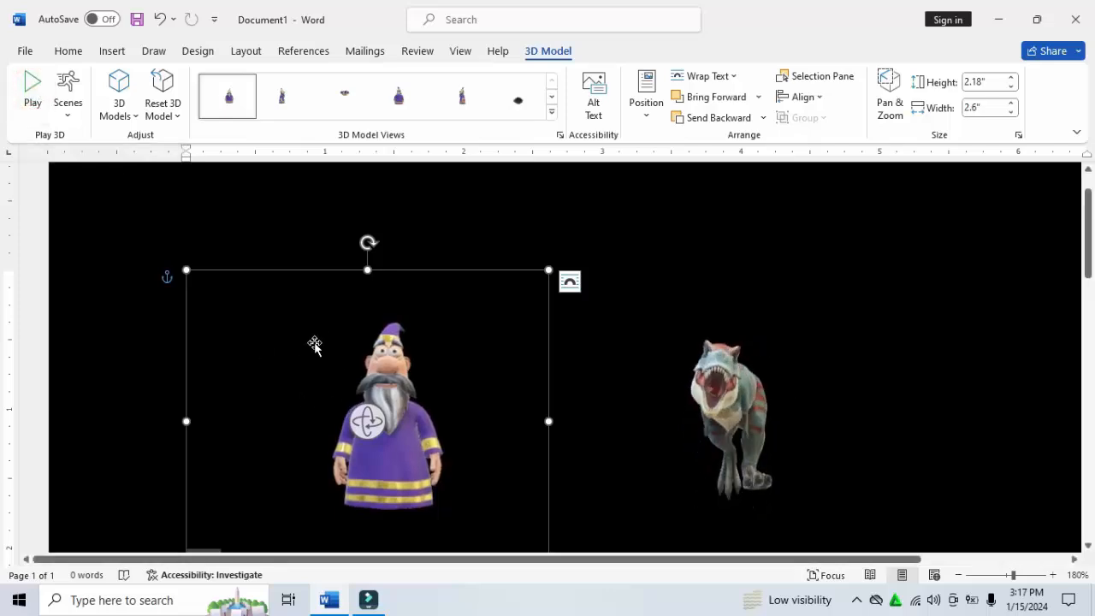
click(32, 90)
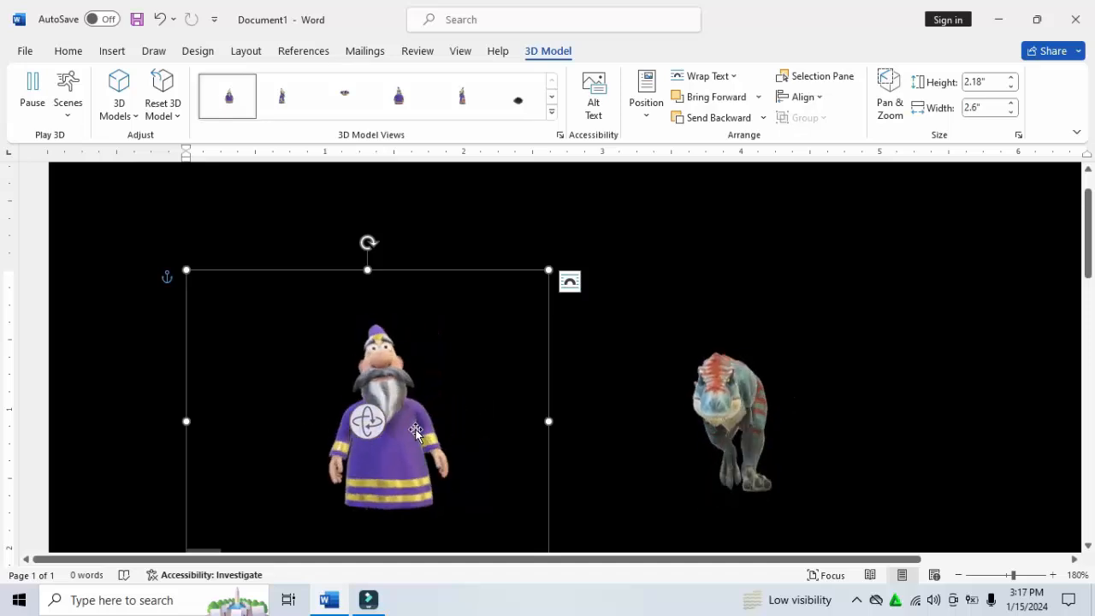
Try the animation scenes Scene 2 through Scene 6 in turn on the wizard model.
click(66, 109)
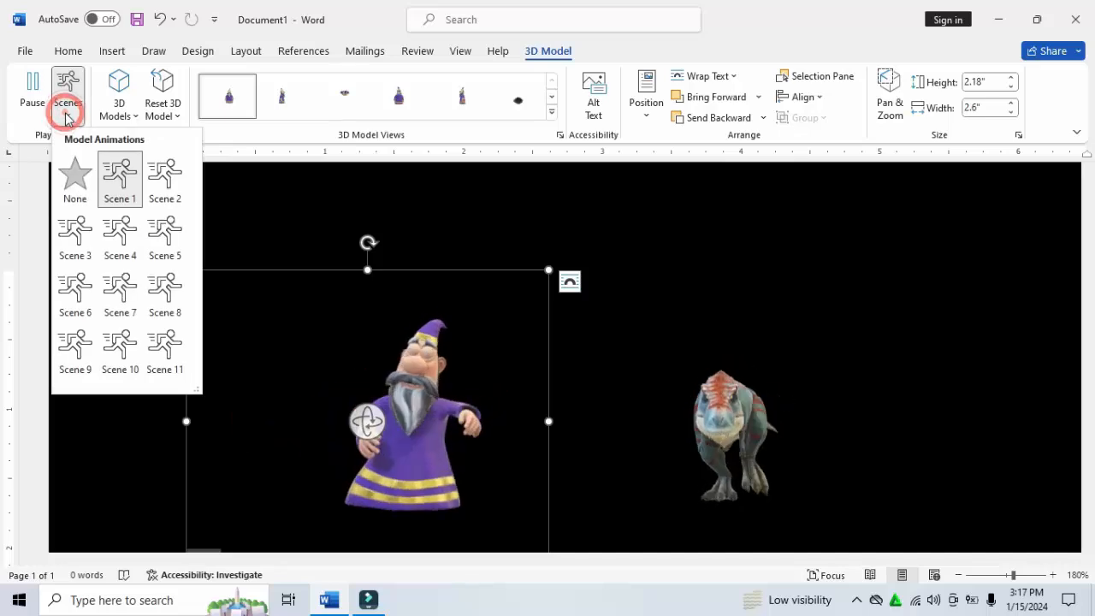
click(166, 195)
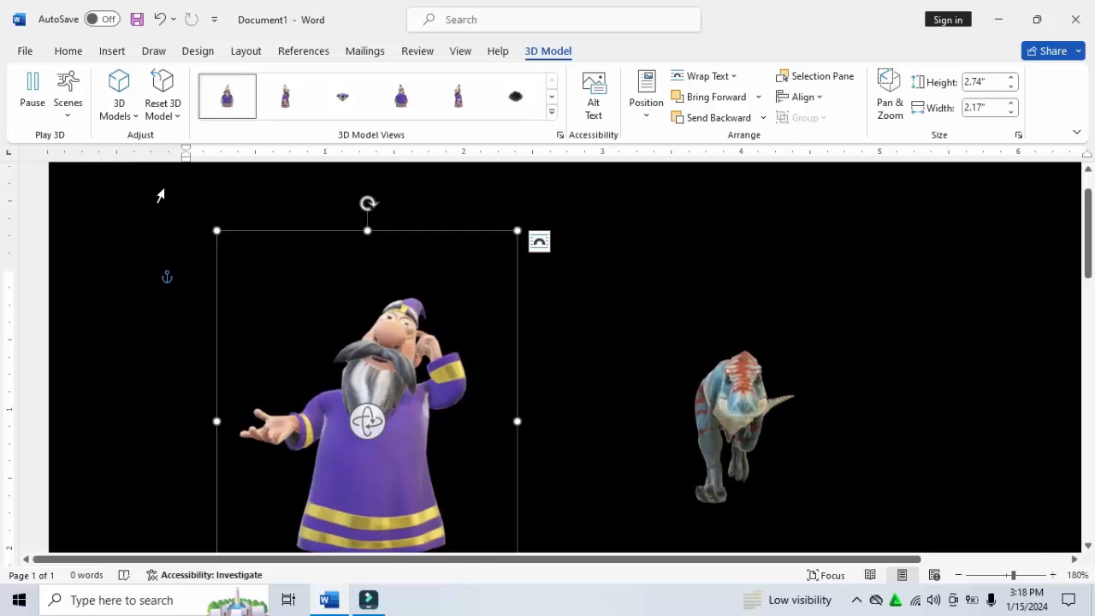
click(70, 101)
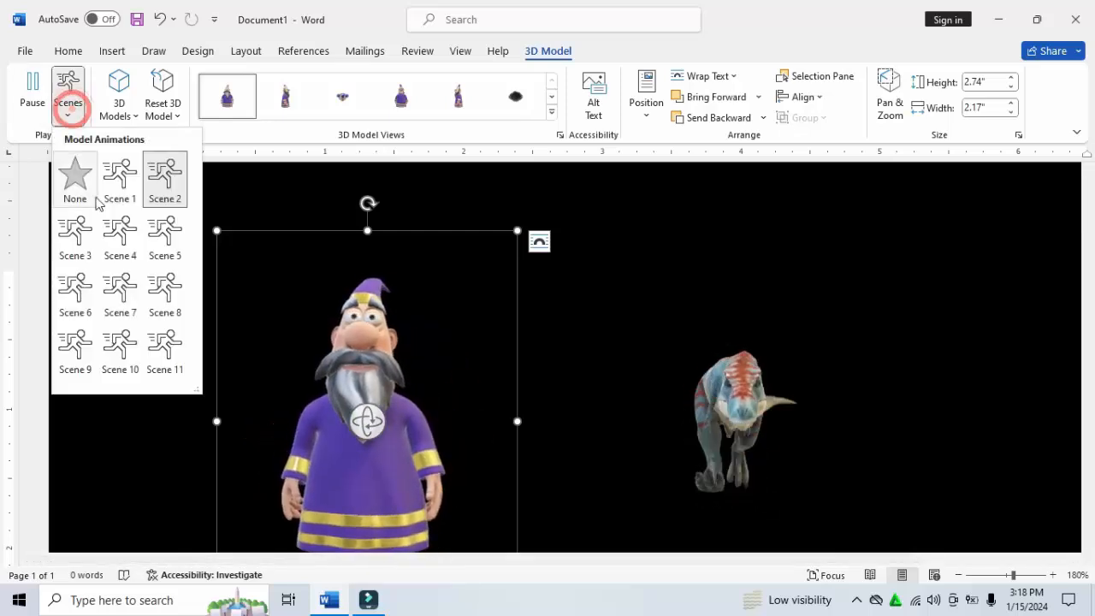
click(79, 239)
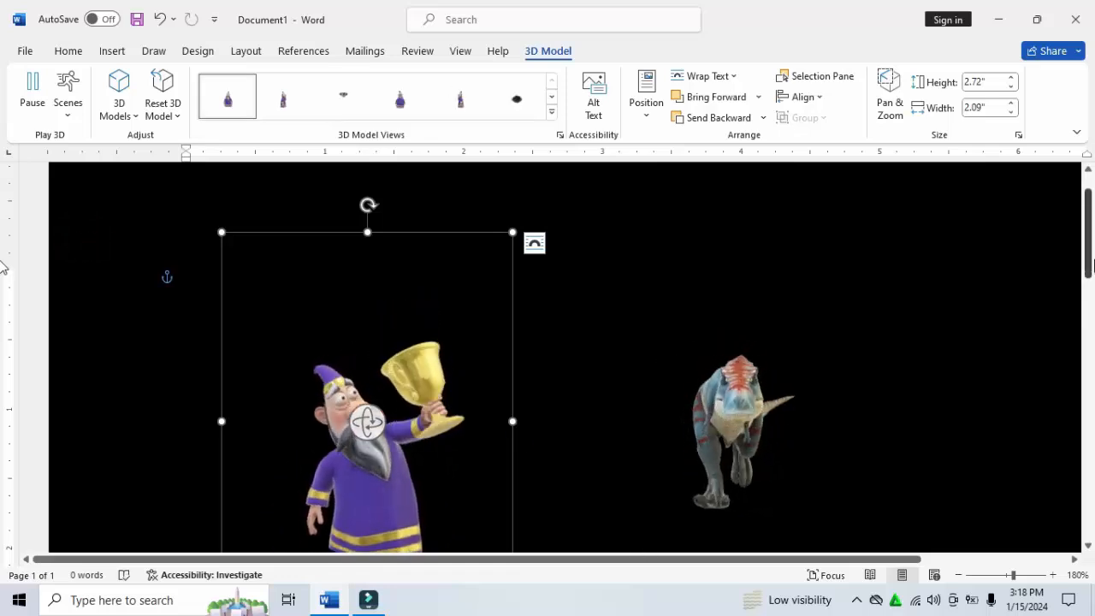
scroll(3, 267, down, 1)
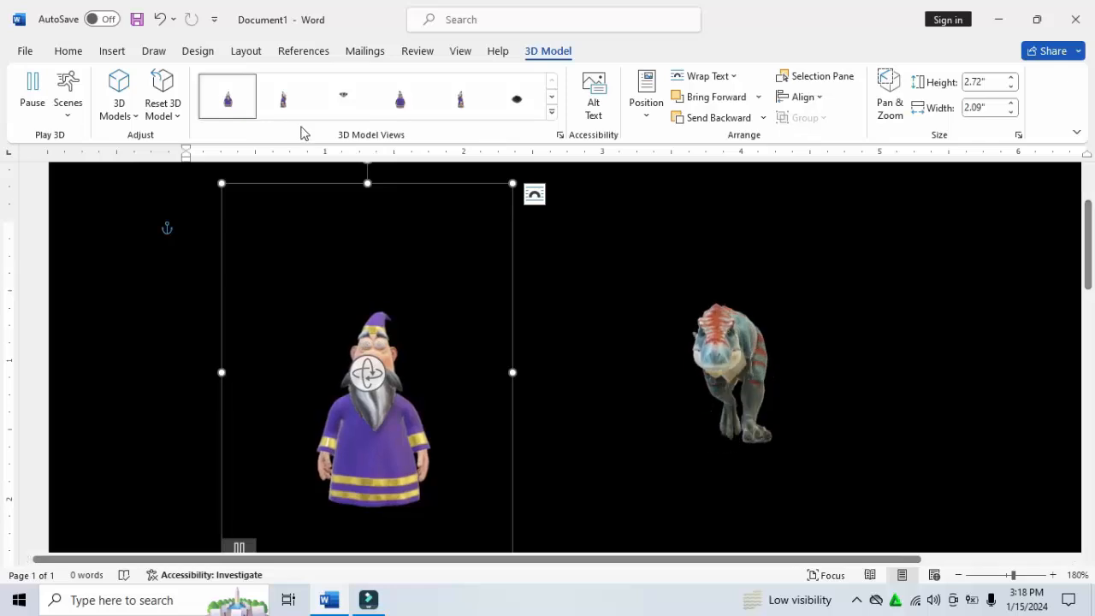
click(62, 113)
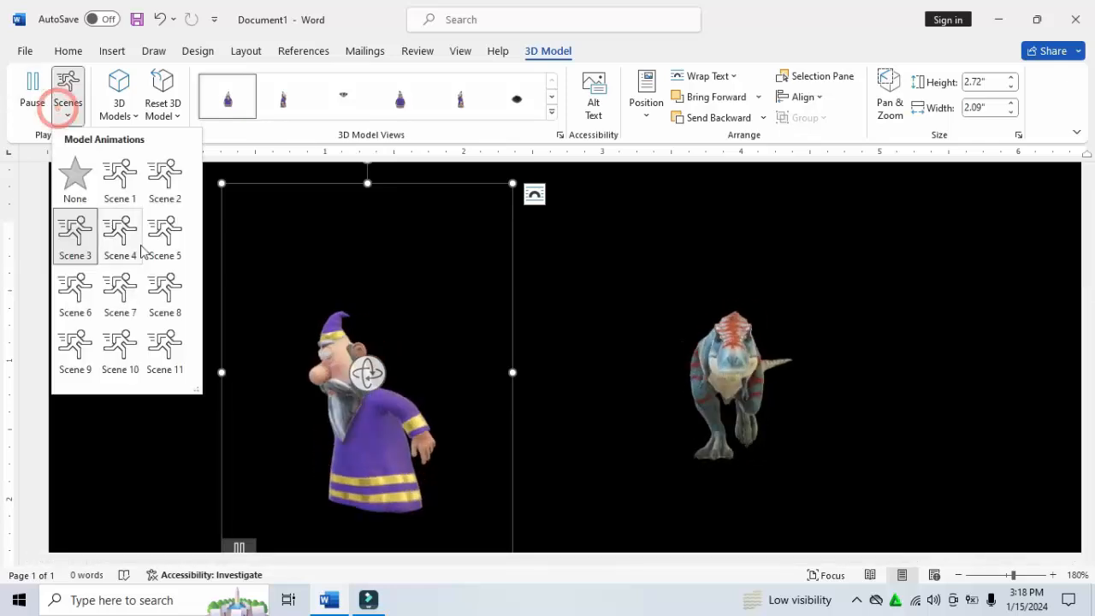
click(141, 248)
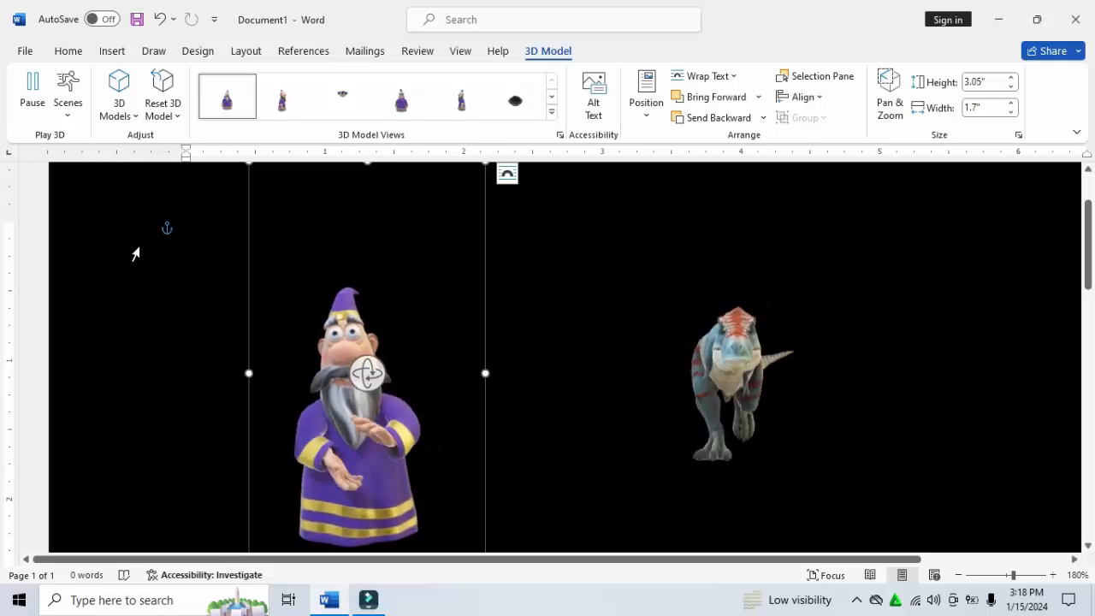
click(69, 117)
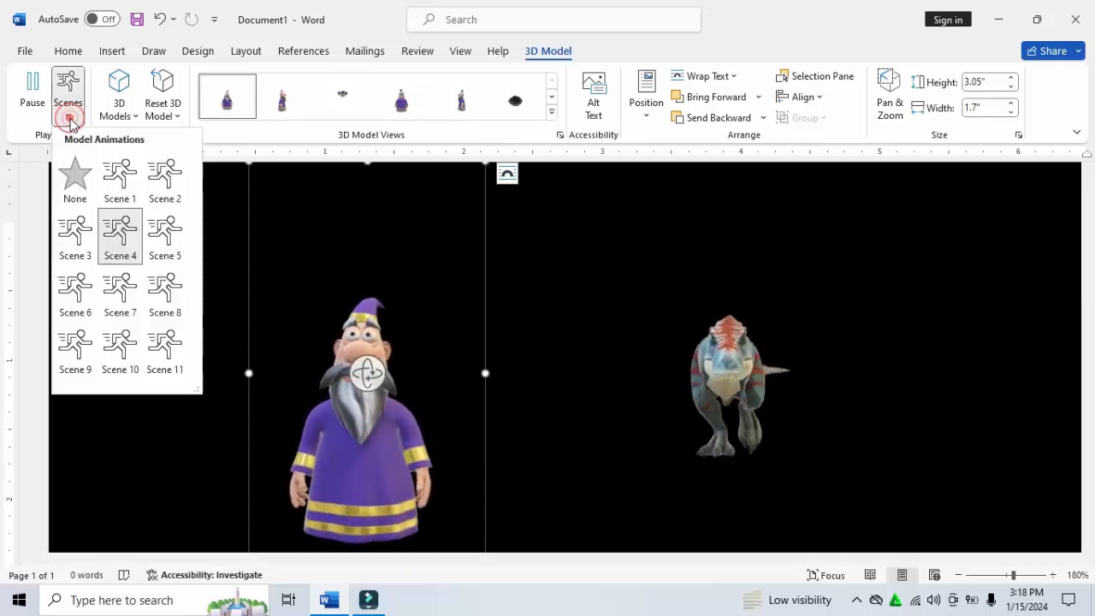
click(165, 250)
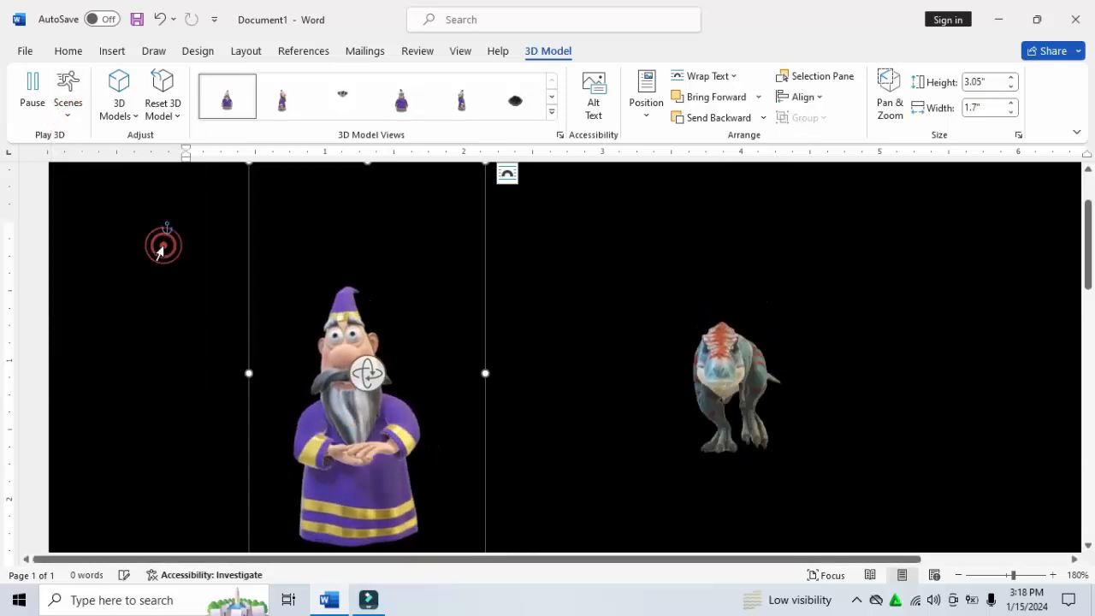
click(69, 110)
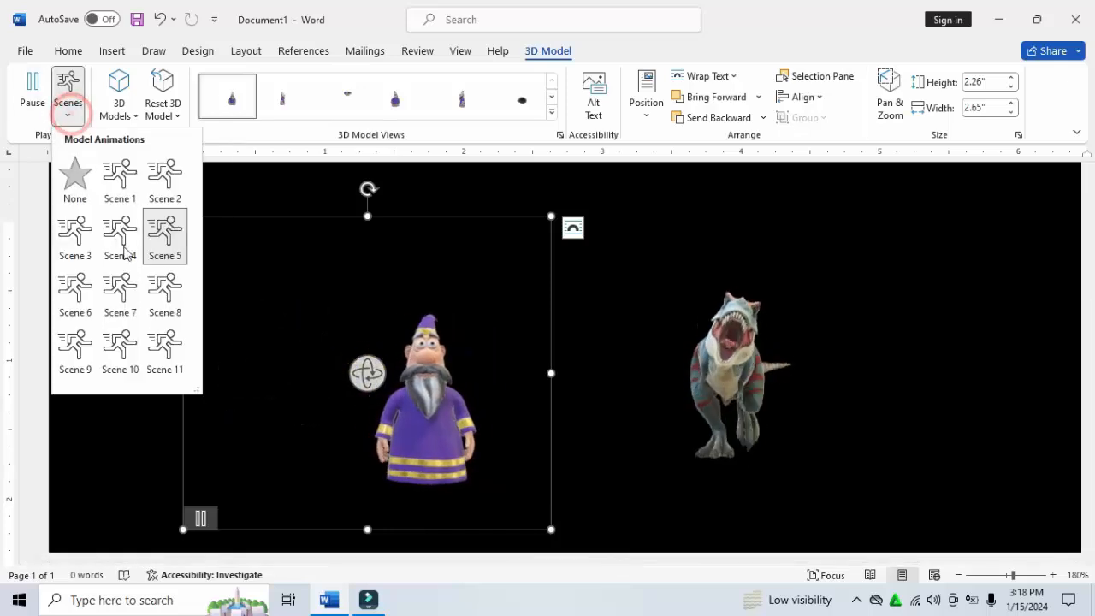
click(76, 293)
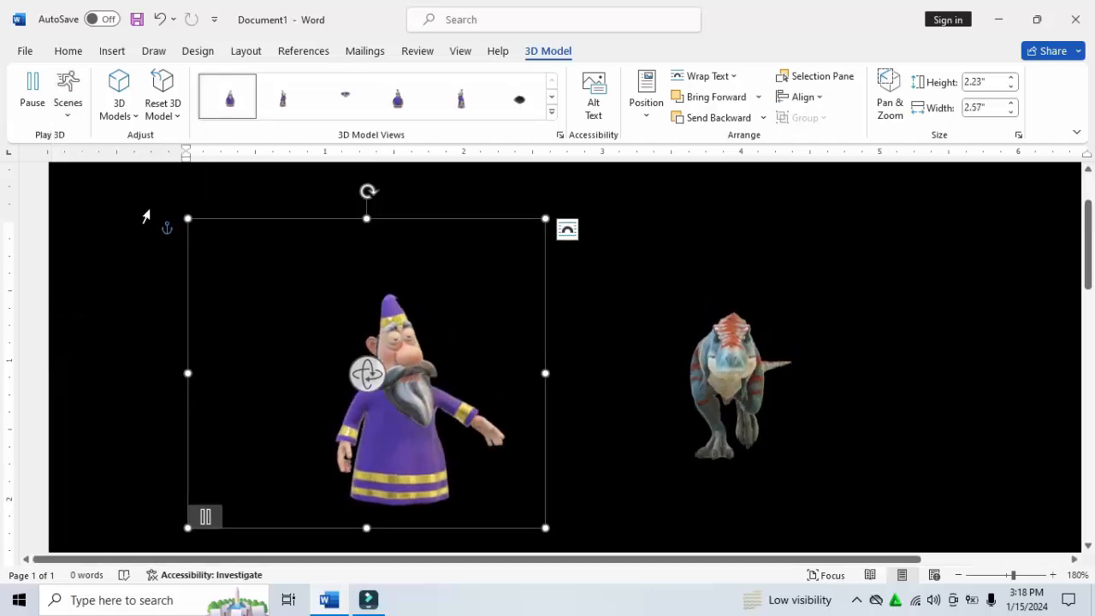
Apply the Scene 11 animation to the wizard model.
click(69, 106)
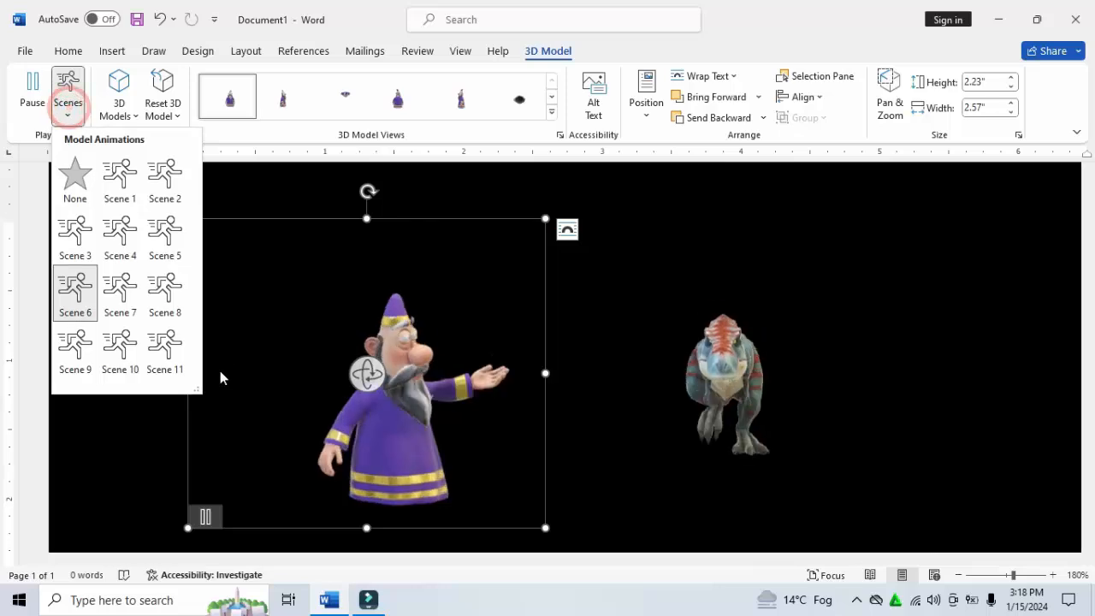
click(176, 358)
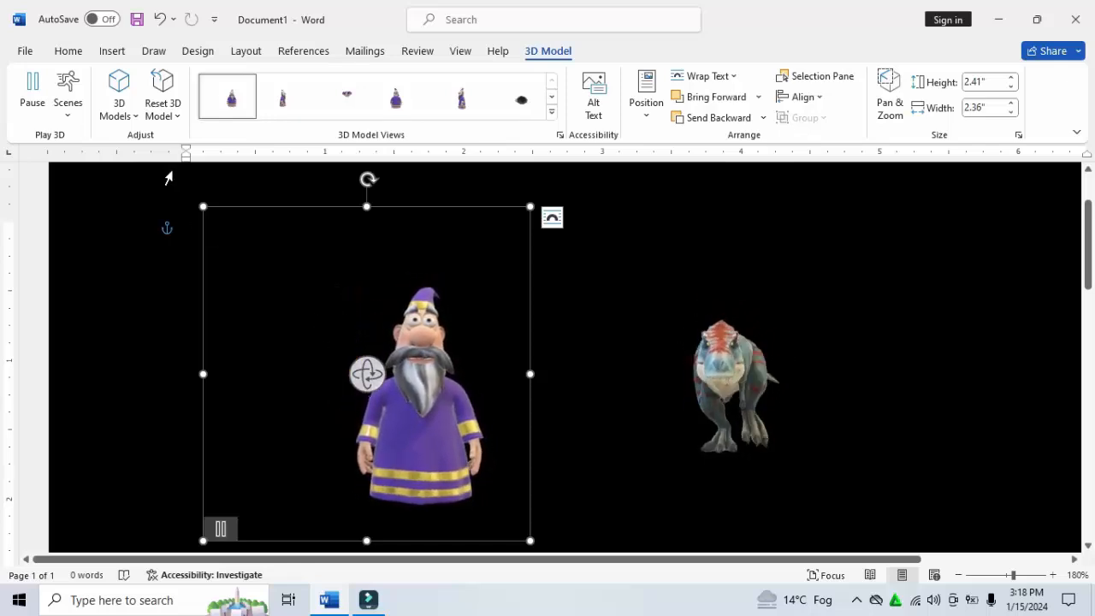
Apply a three-quarter view to the wizard model, and reset the 3D model to its original orientation.
click(133, 115)
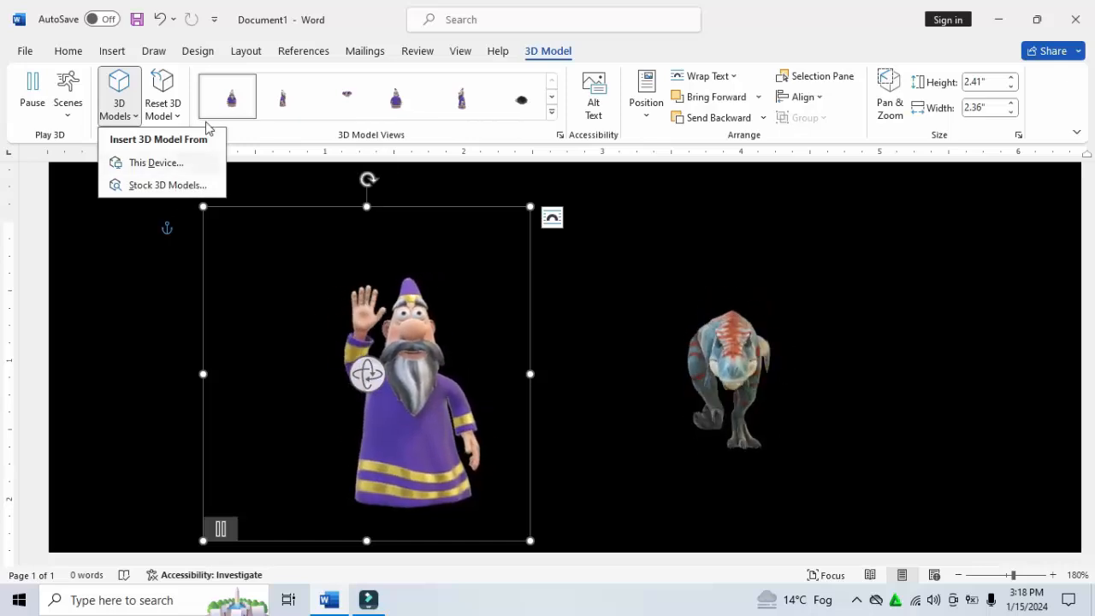
click(554, 112)
click(554, 113)
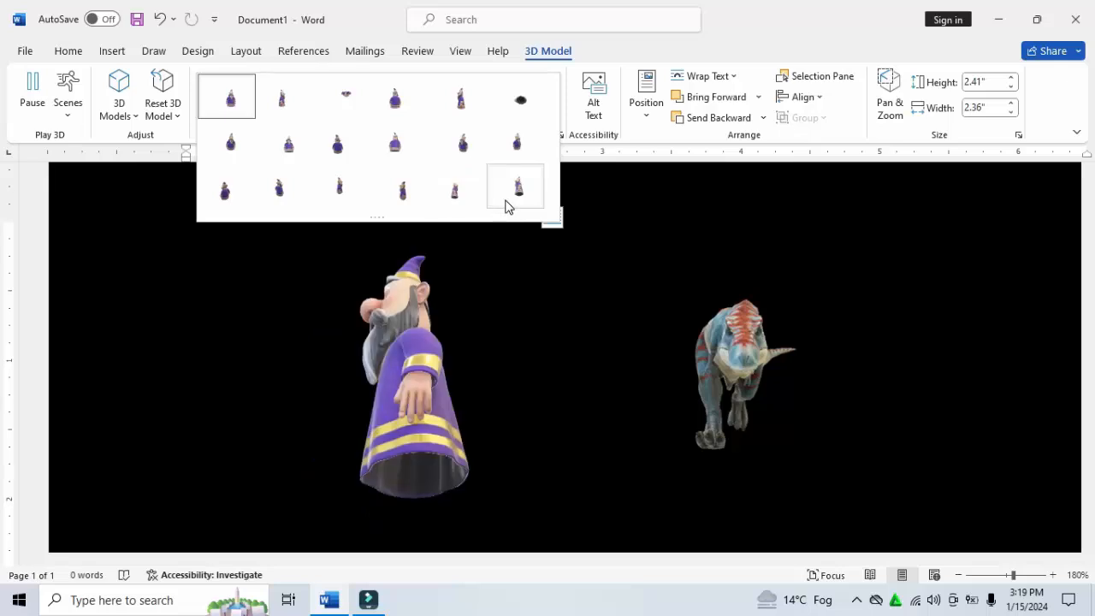
click(459, 143)
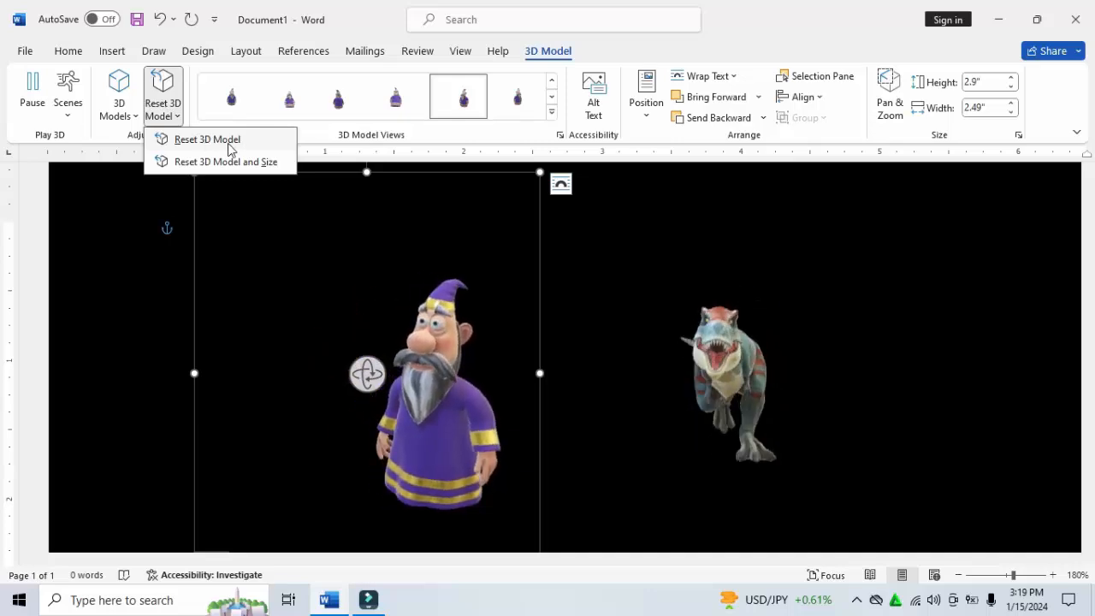
click(227, 144)
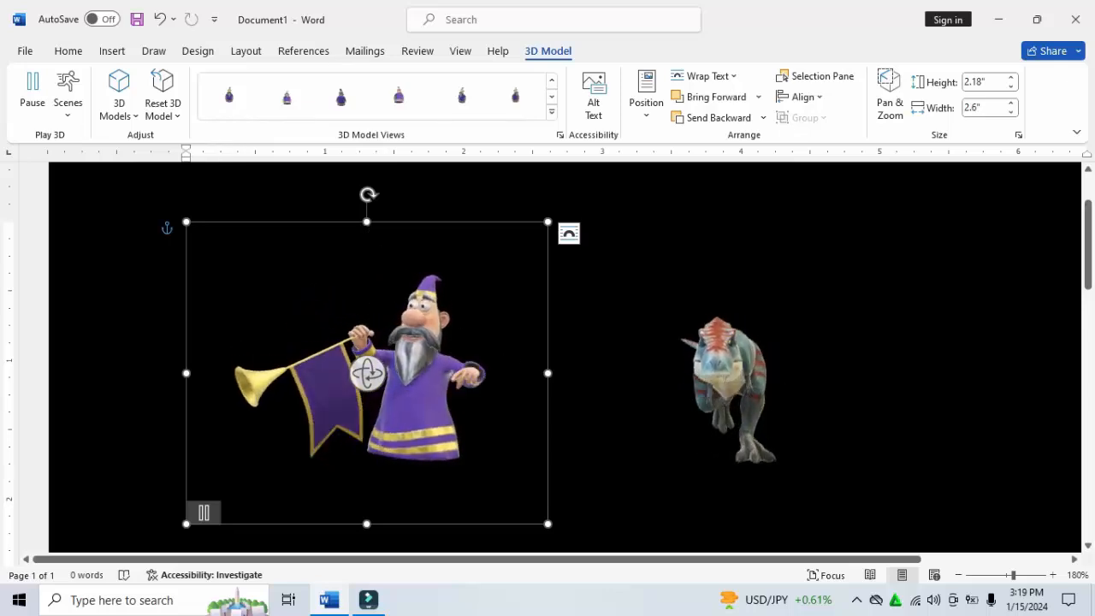
click(133, 115)
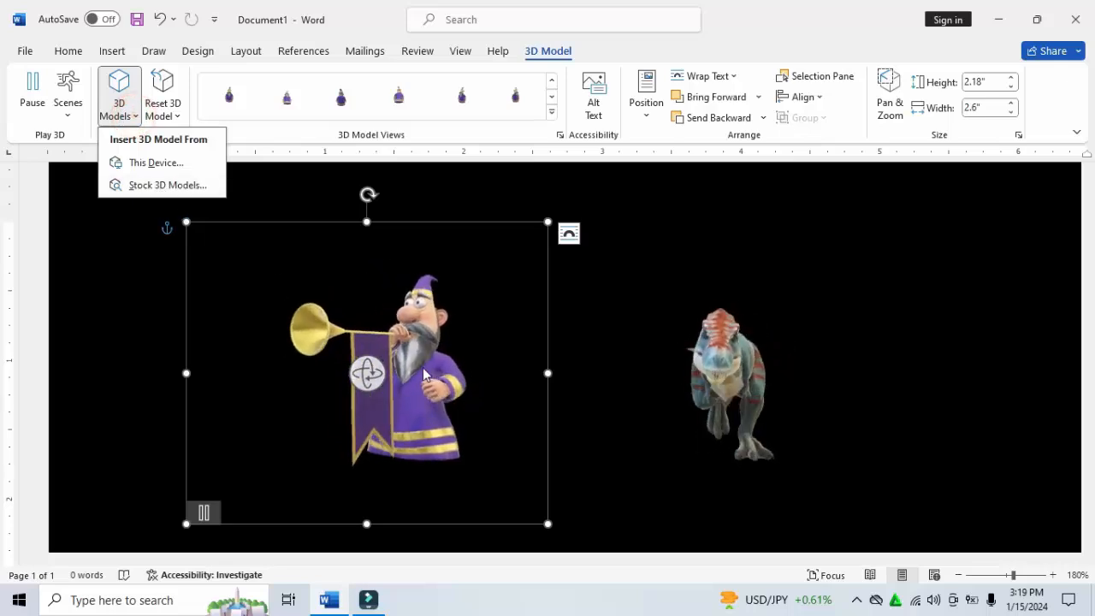
click(404, 335)
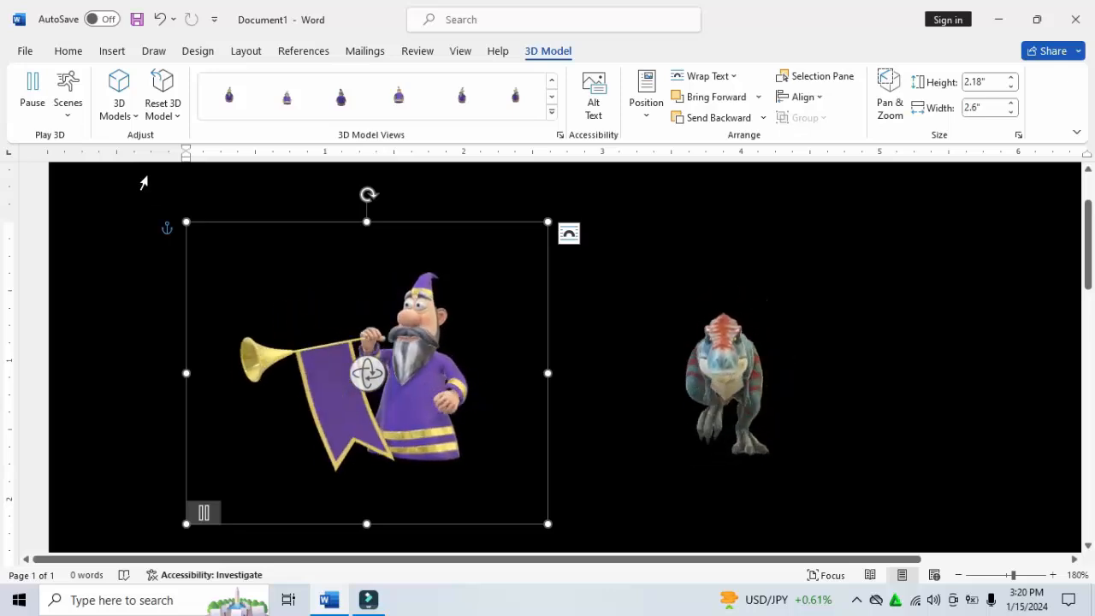
Try the back view with the Scene 5 animation on the wizard, and reset the 3D model.
click(337, 101)
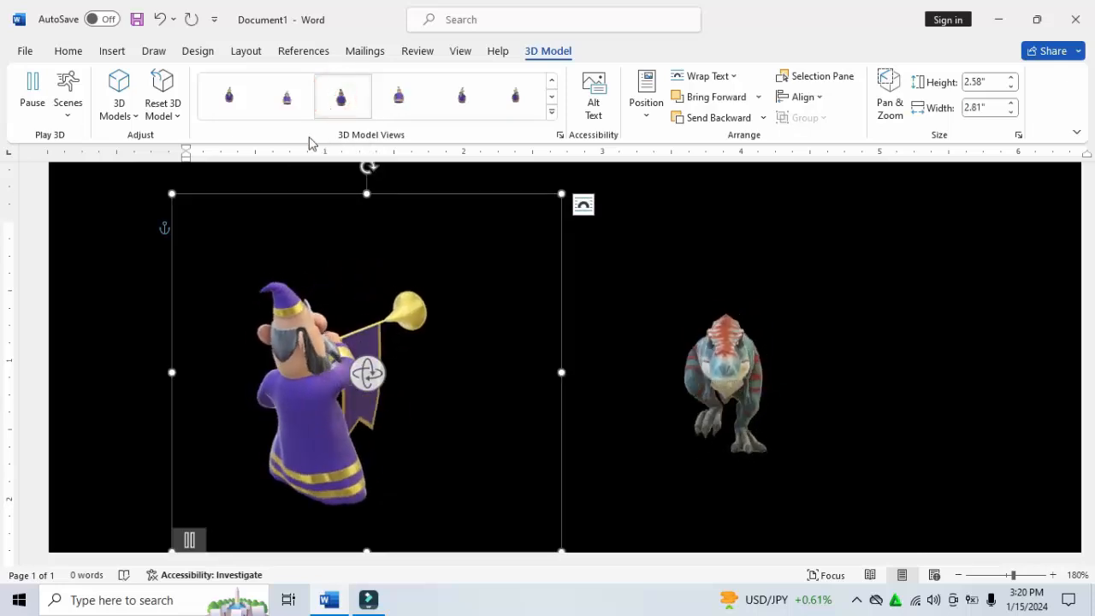
click(64, 118)
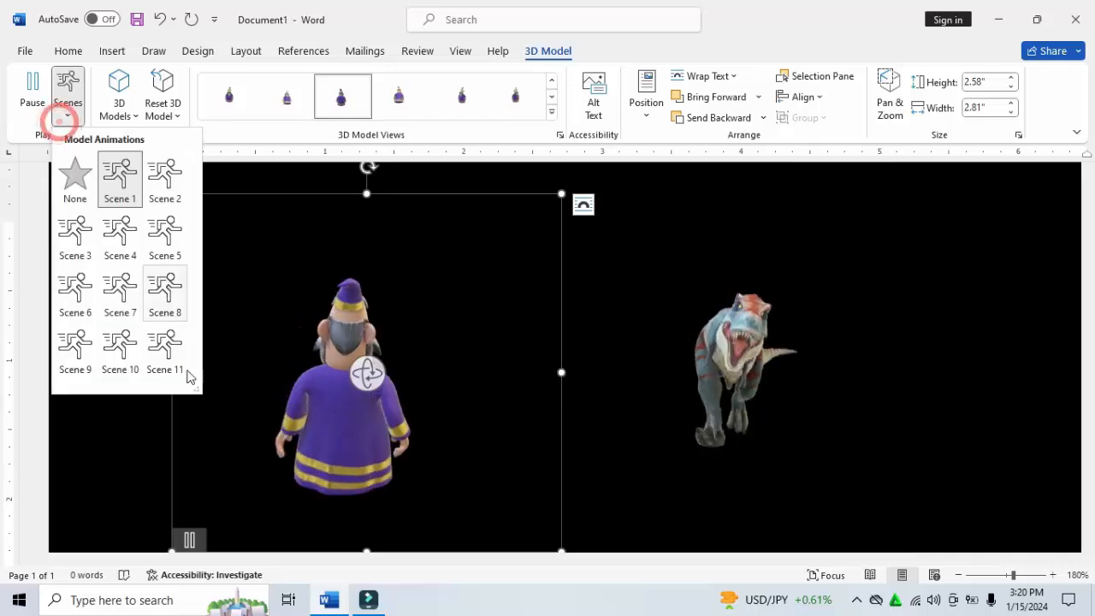
click(167, 242)
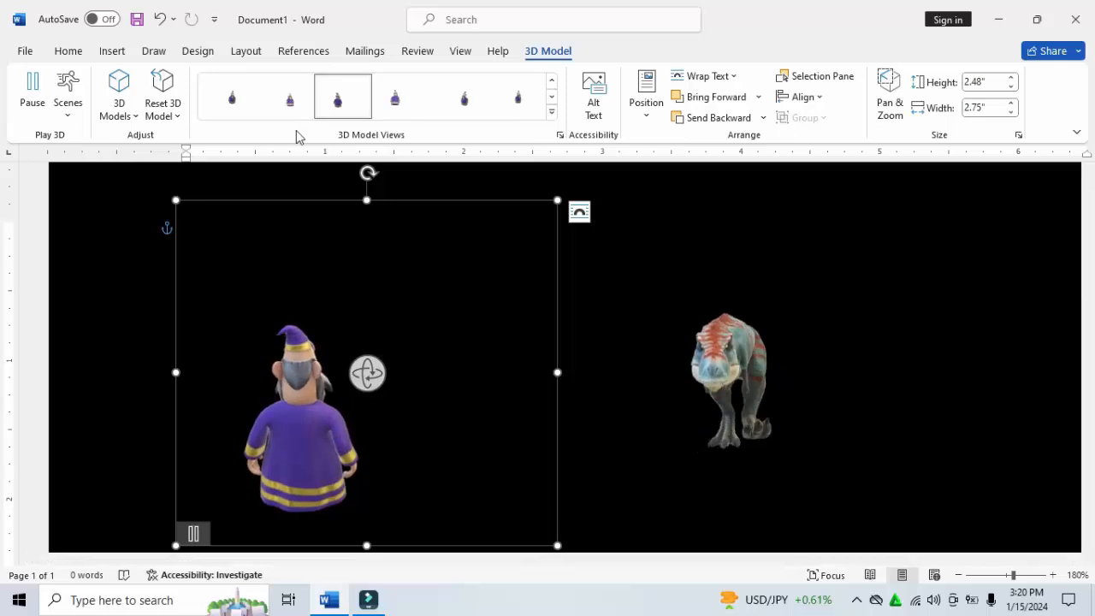
click(163, 92)
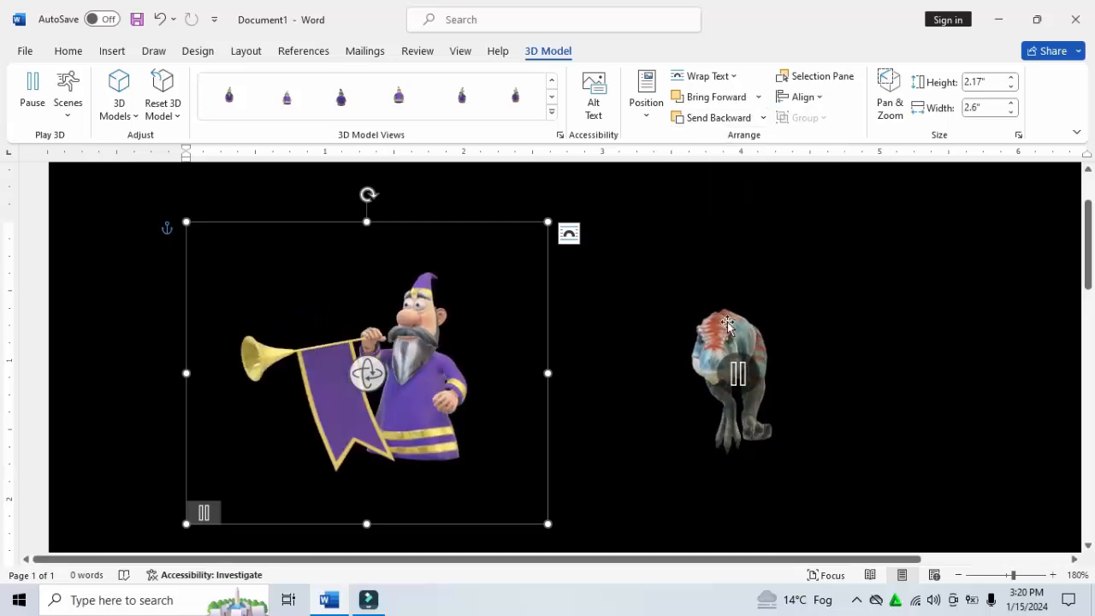
Move the dinosaur model onto the wizard so they overlap, and send the dinosaur backward.
drag(729, 331, 351, 372)
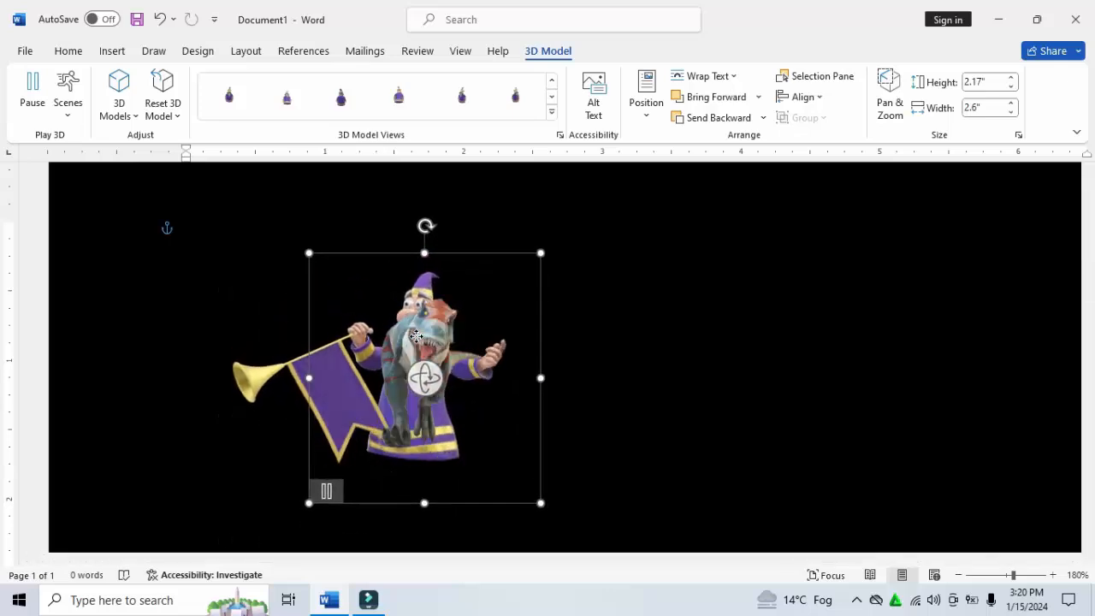
click(417, 347)
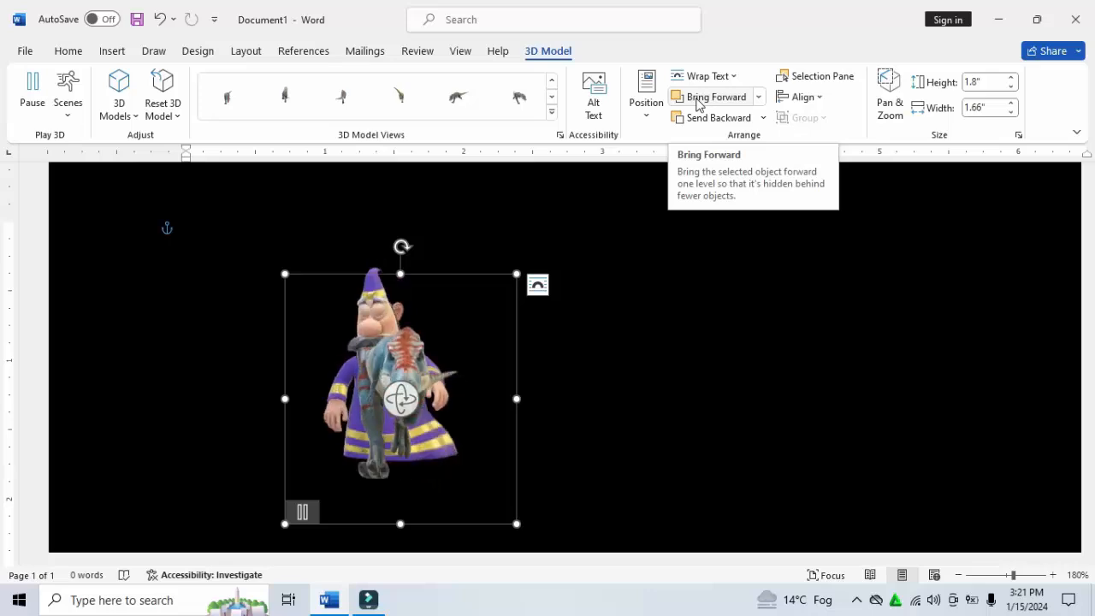
click(707, 120)
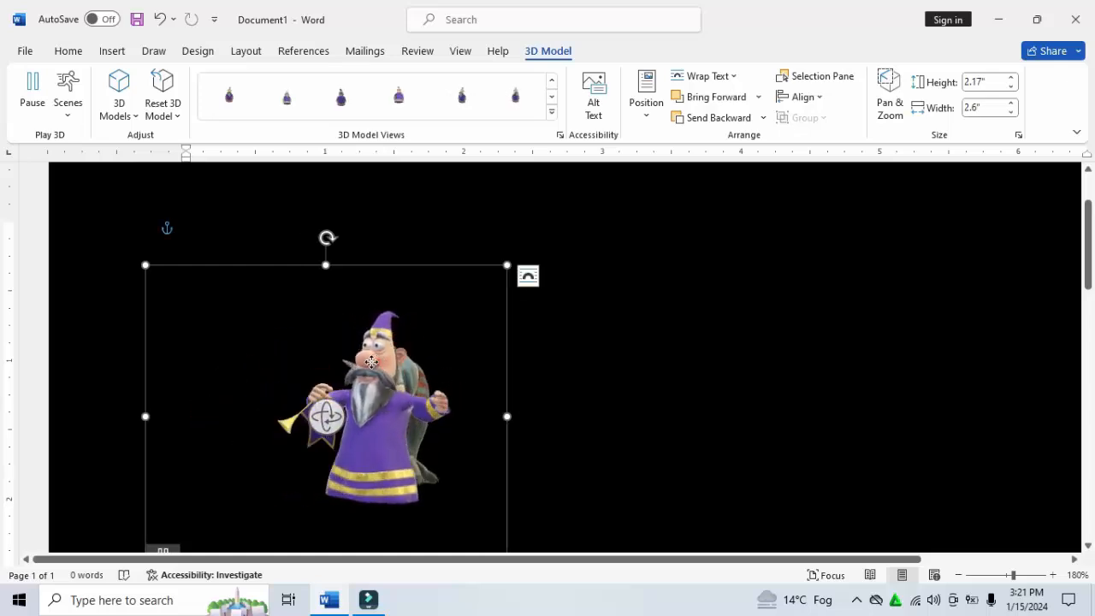
Try the stacking order of the wizard by sending it behind the dinosaur, and bring it forward in front again.
click(725, 98)
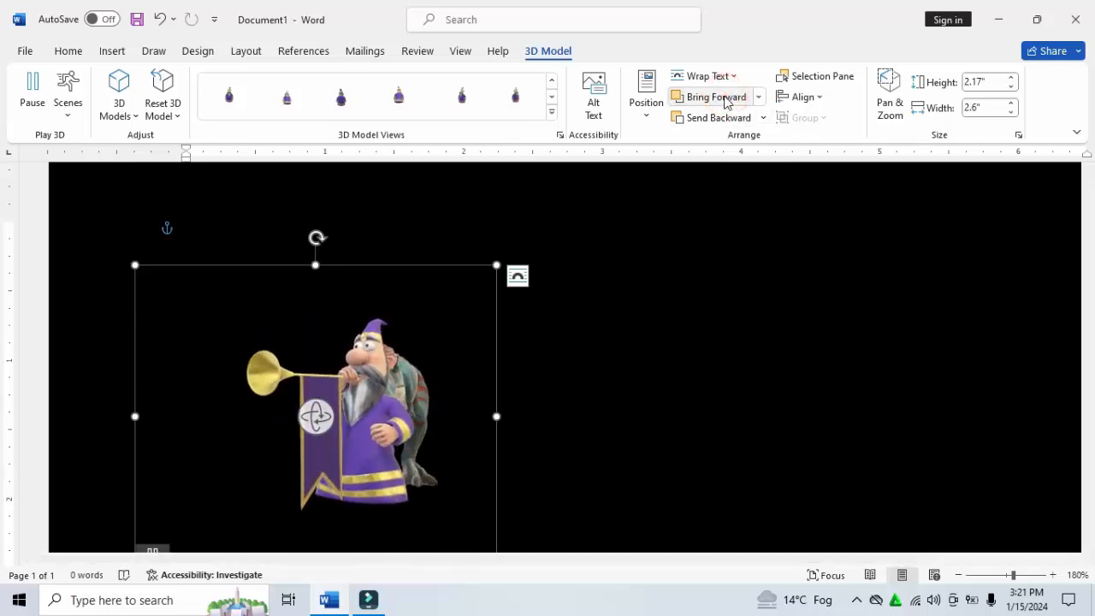
click(716, 94)
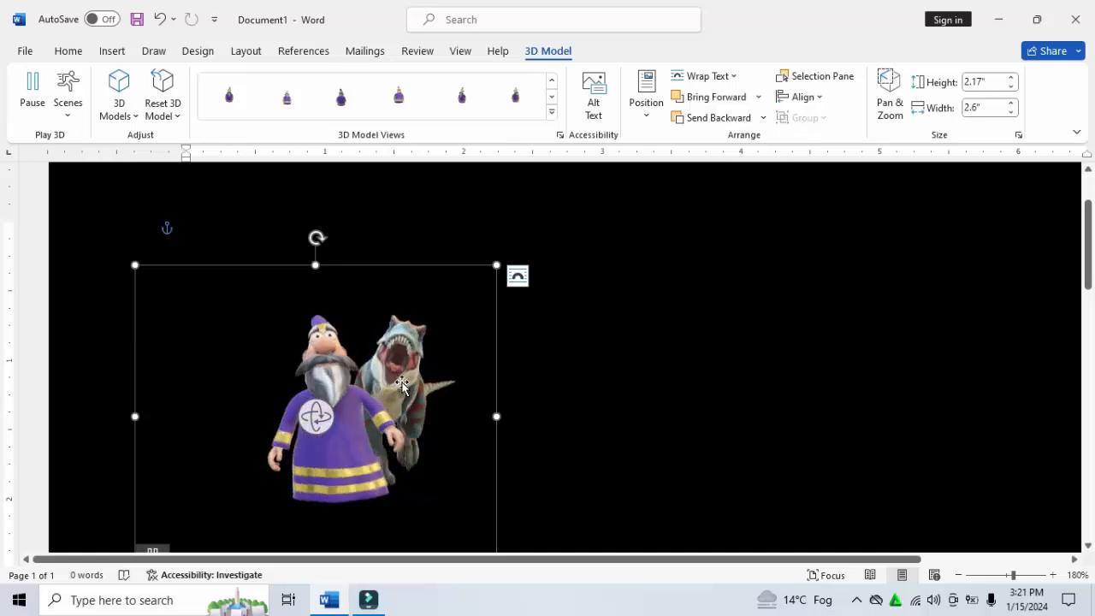
click(404, 376)
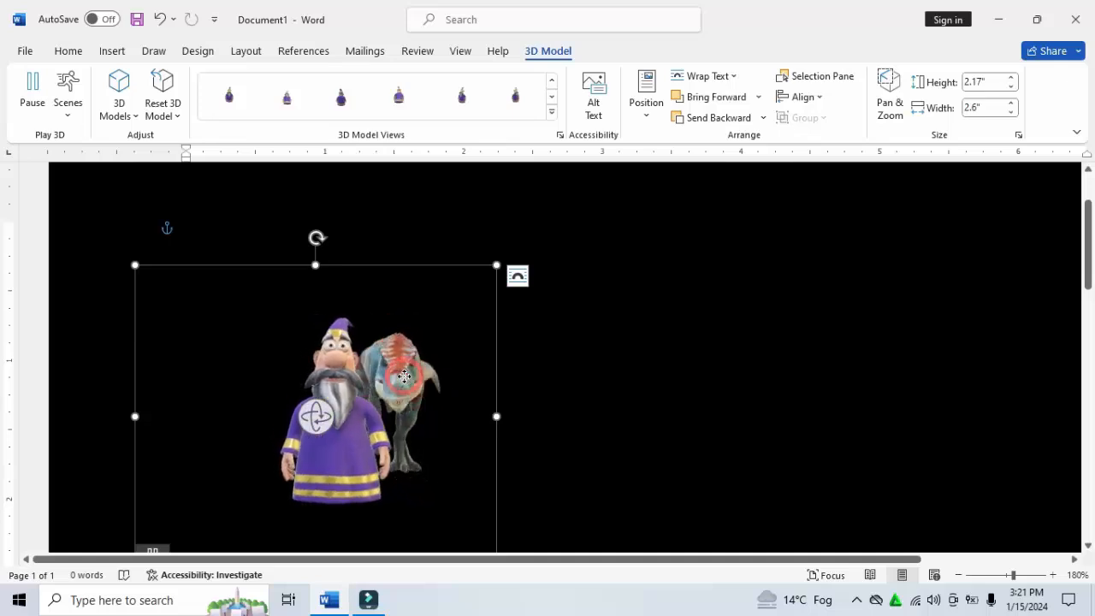
click(710, 118)
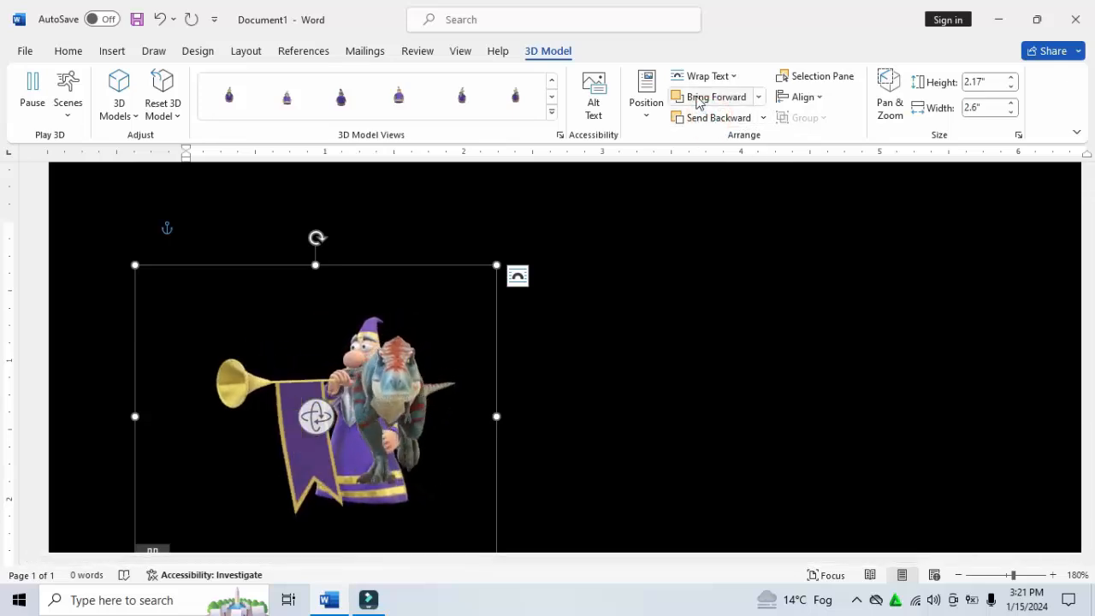
click(697, 96)
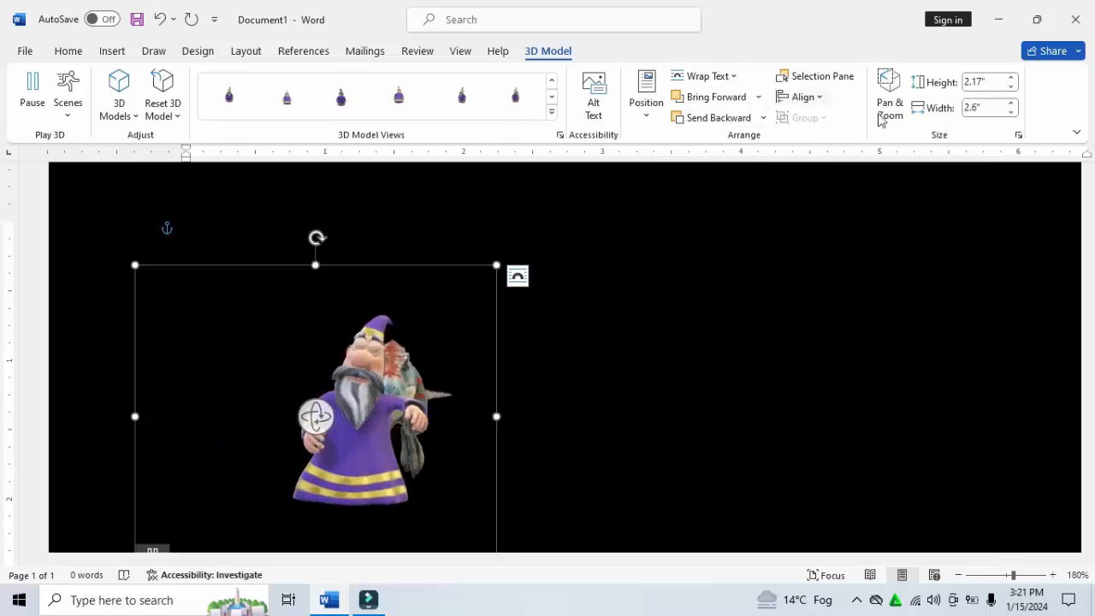
Centre the wizard model horizontally between the page margins with Align Center.
click(805, 97)
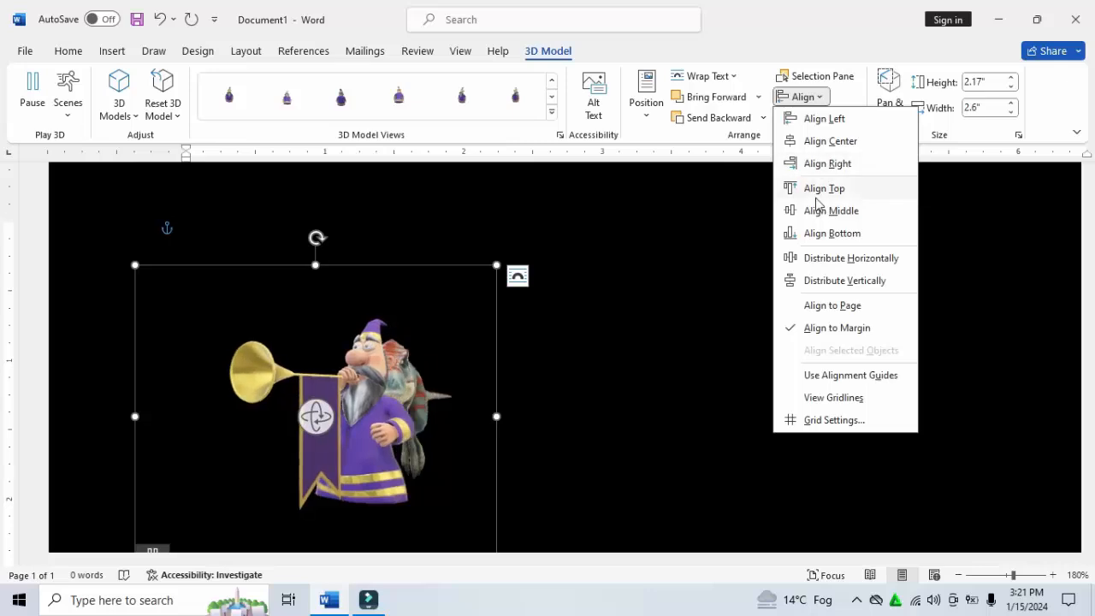
click(819, 146)
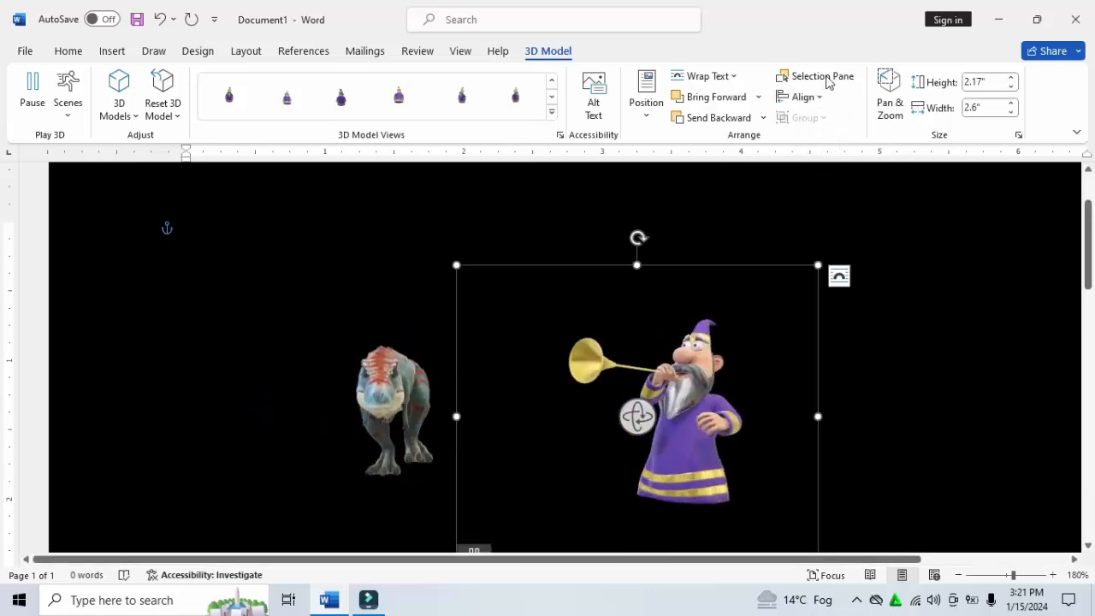
click(814, 101)
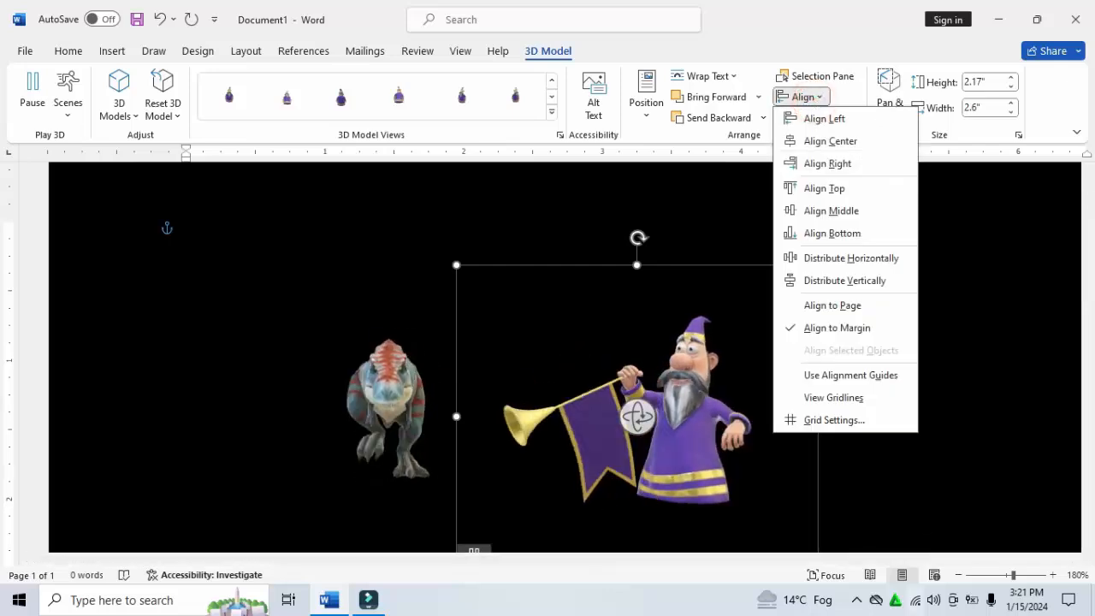
click(921, 513)
Place the wizard model at the vertical middle of the page with Align Middle.
click(958, 576)
click(958, 575)
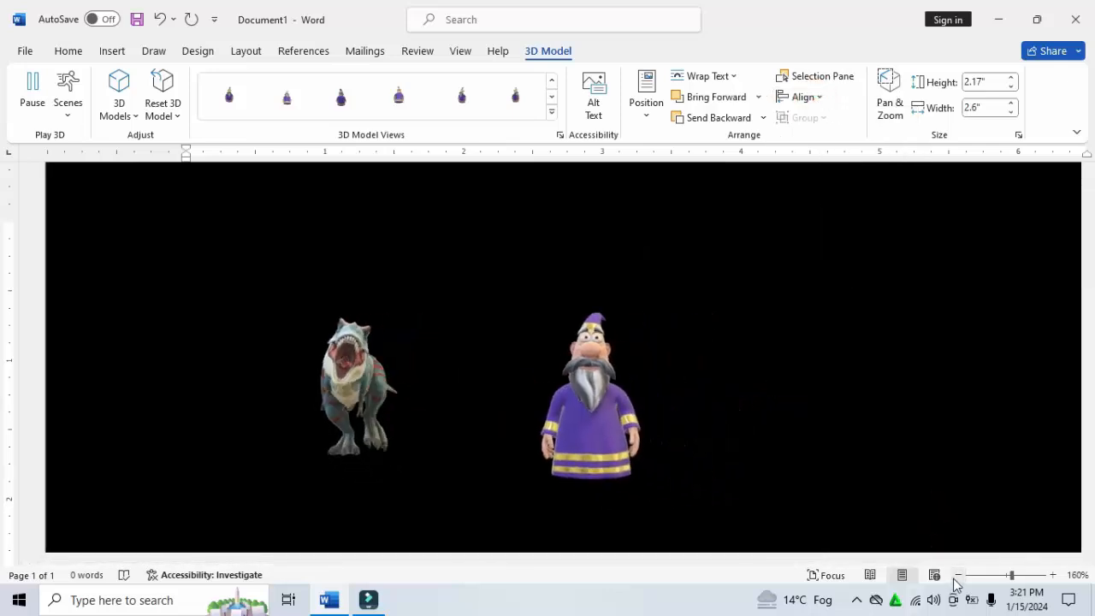
click(958, 576)
click(958, 576)
click(959, 575)
click(958, 576)
click(958, 576)
click(958, 576)
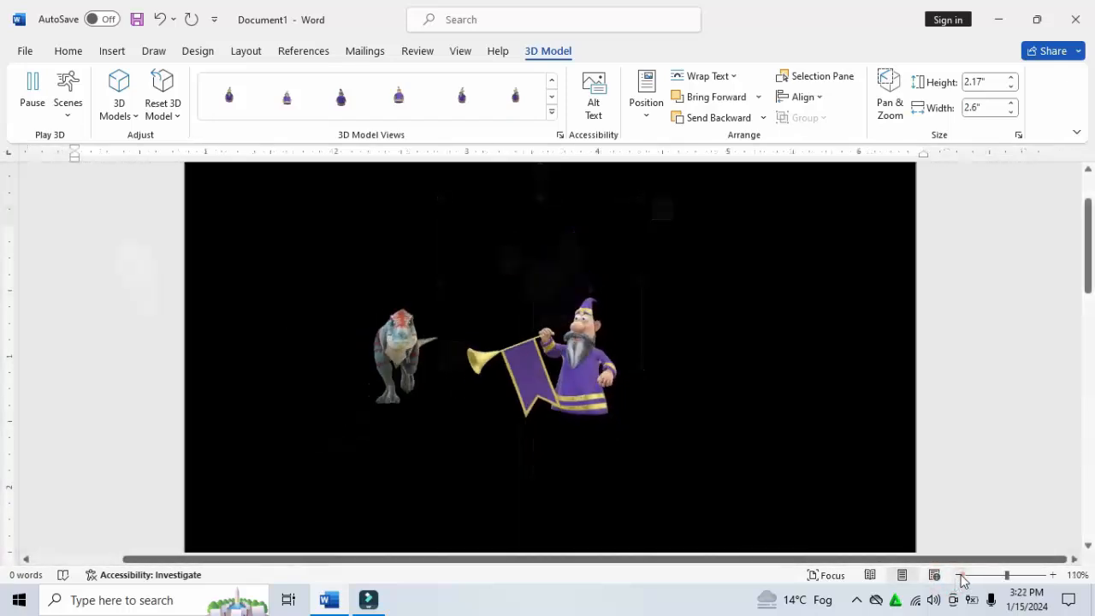
click(959, 576)
click(959, 576)
click(959, 576)
click(959, 576)
click(959, 576)
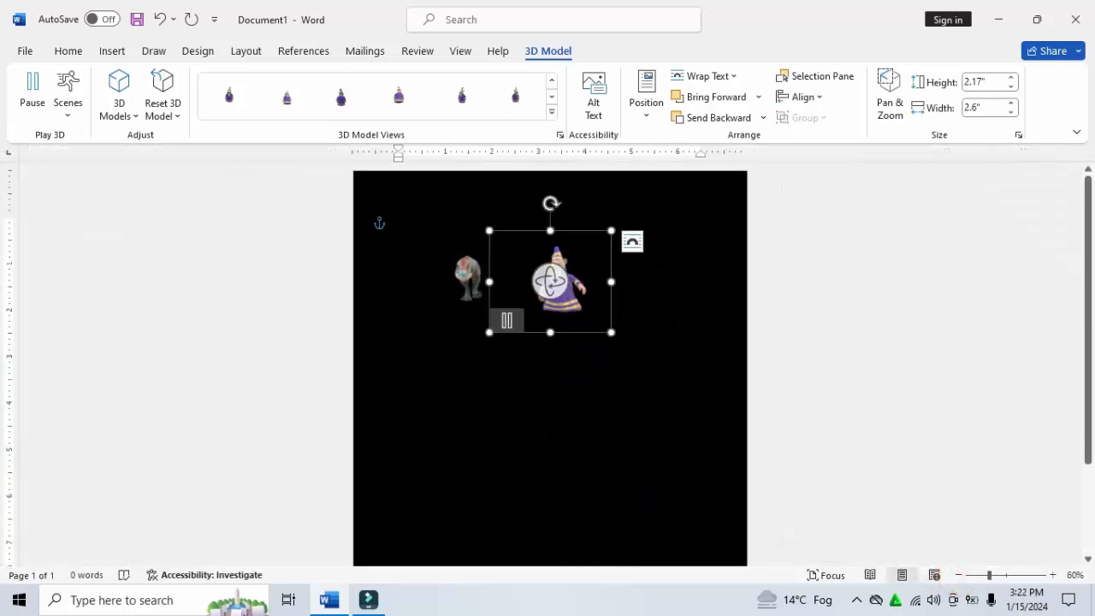
click(821, 97)
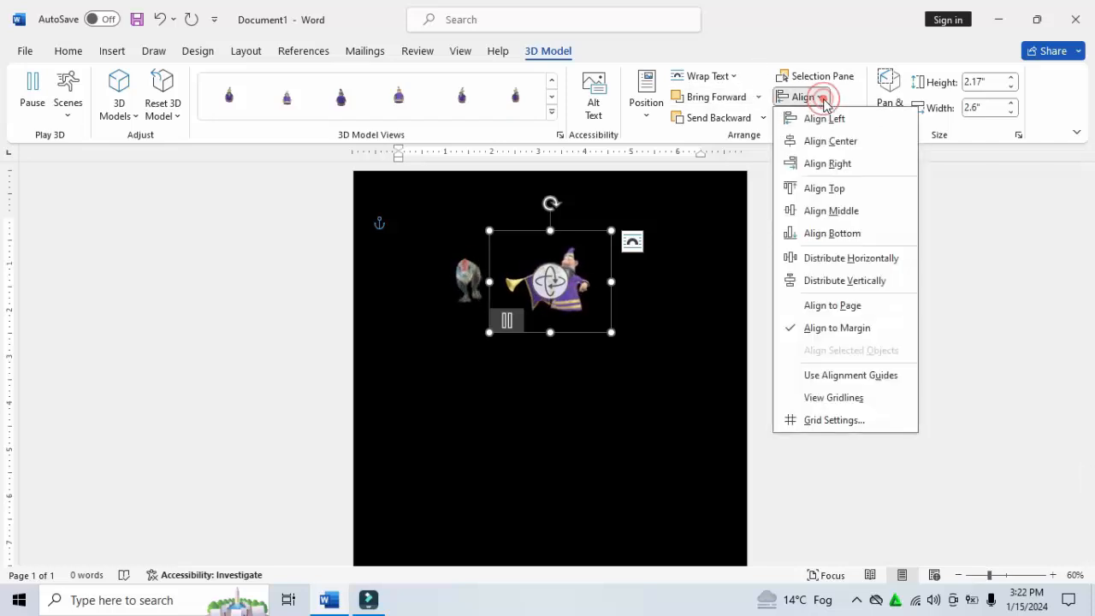
click(846, 219)
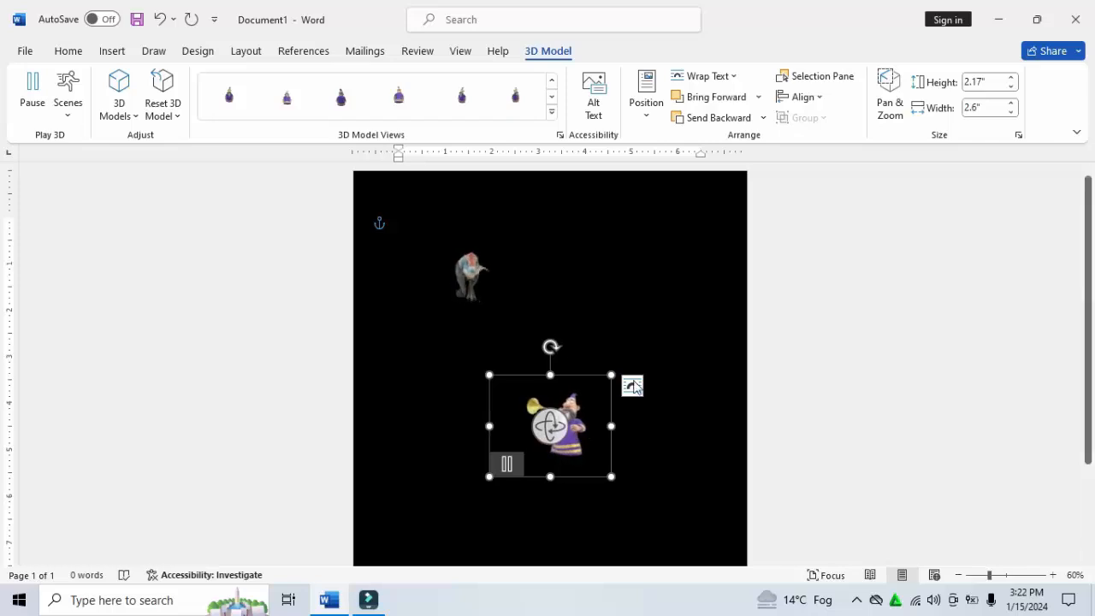
Align the wizard model to the top margin, and move it down to just below and right of the dinosaur.
click(958, 574)
click(958, 575)
click(958, 575)
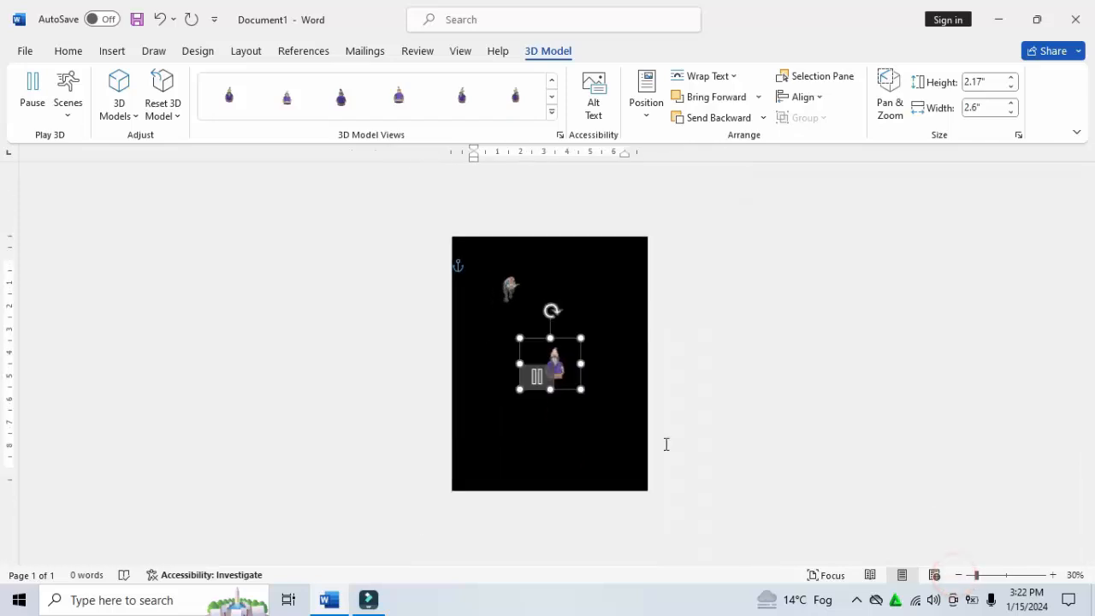
click(1053, 575)
click(1053, 574)
click(1052, 575)
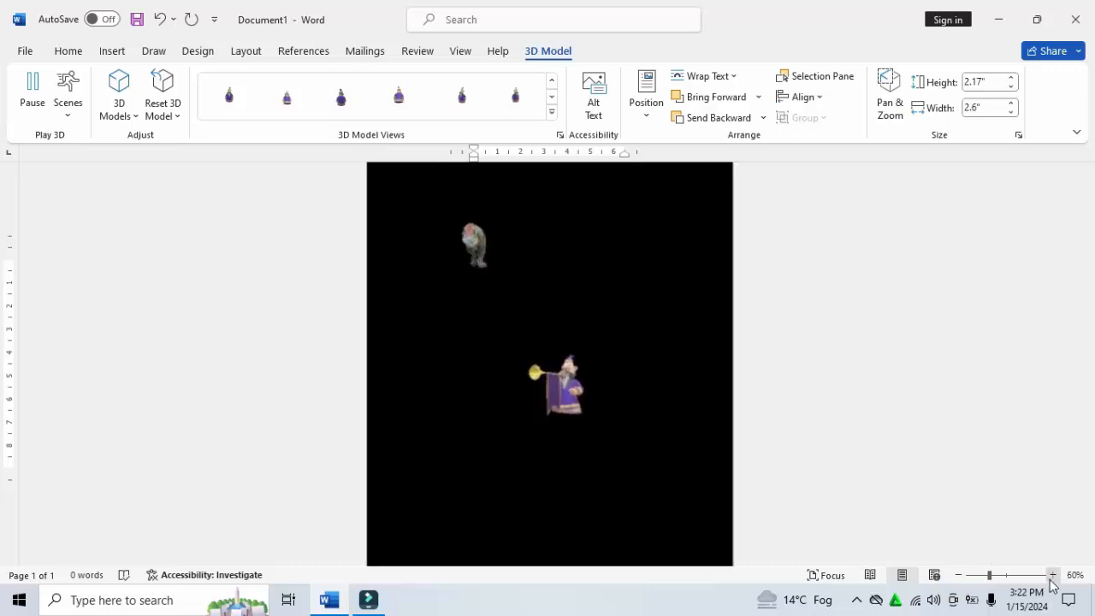
click(818, 97)
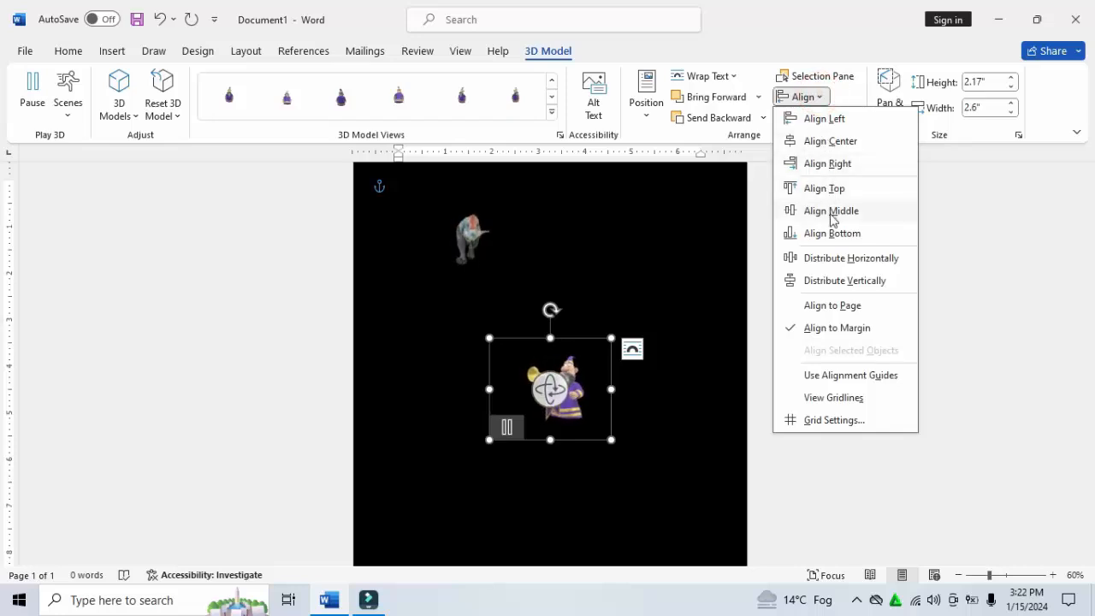
click(826, 187)
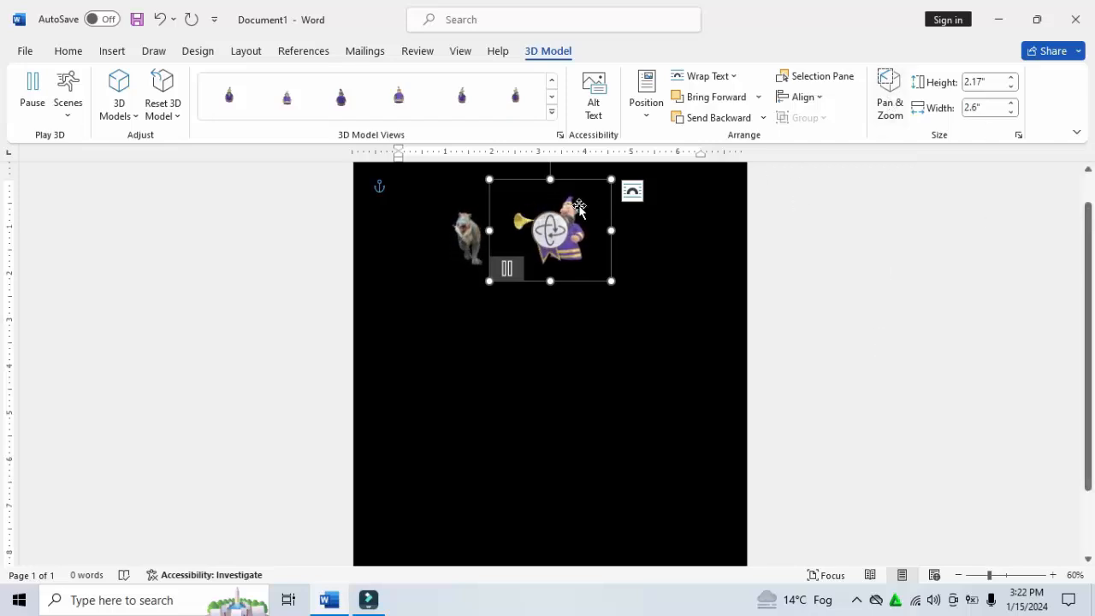
drag(579, 206, 592, 272)
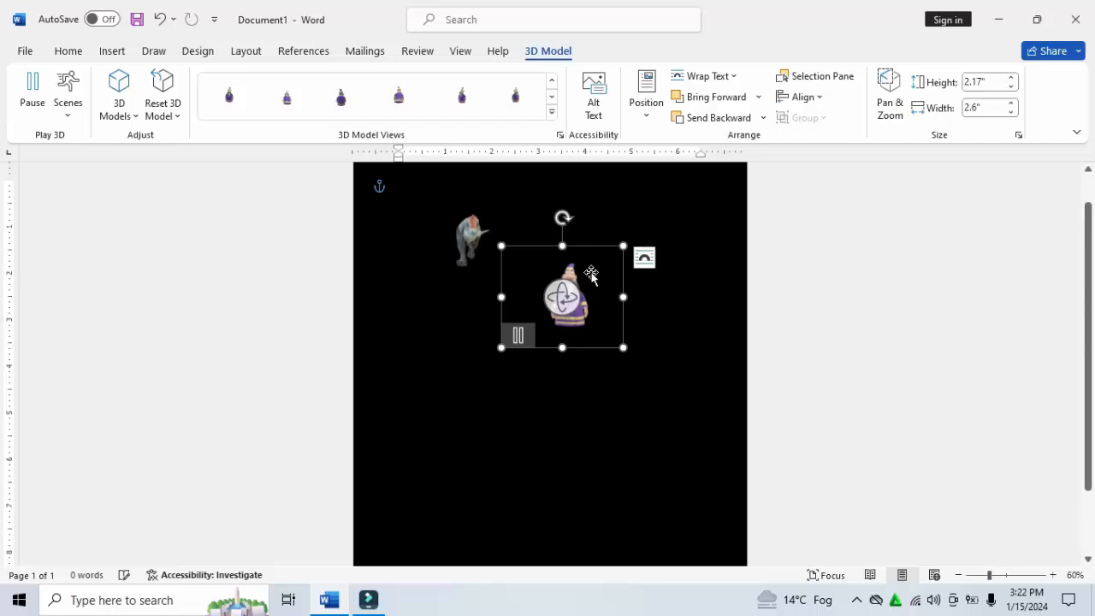
double_click(1053, 576)
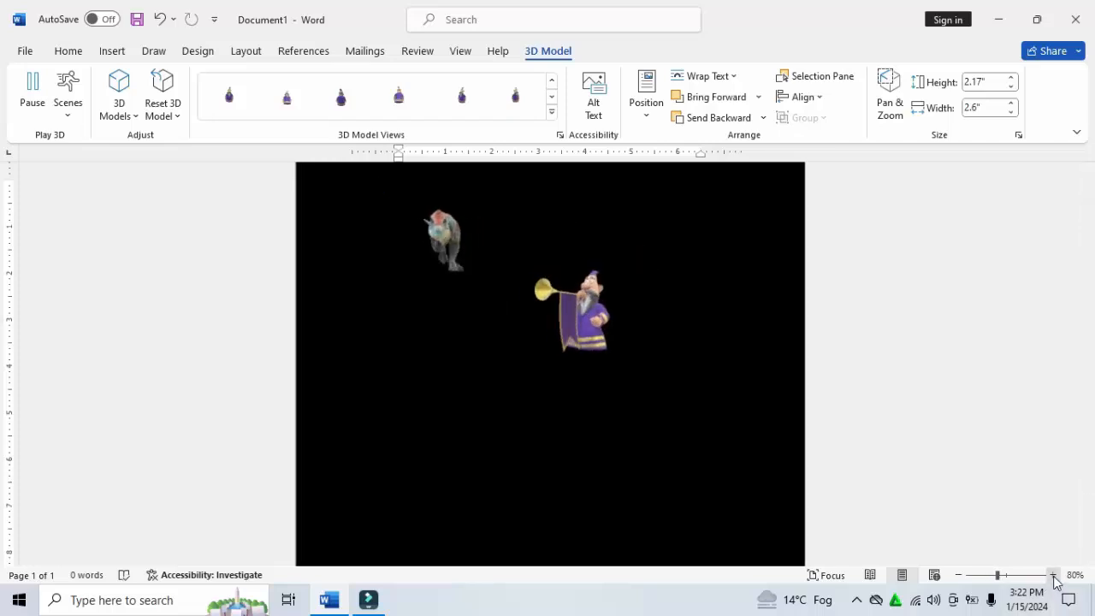
double_click(1053, 575)
triple_click(1053, 575)
double_click(1053, 576)
double_click(1053, 575)
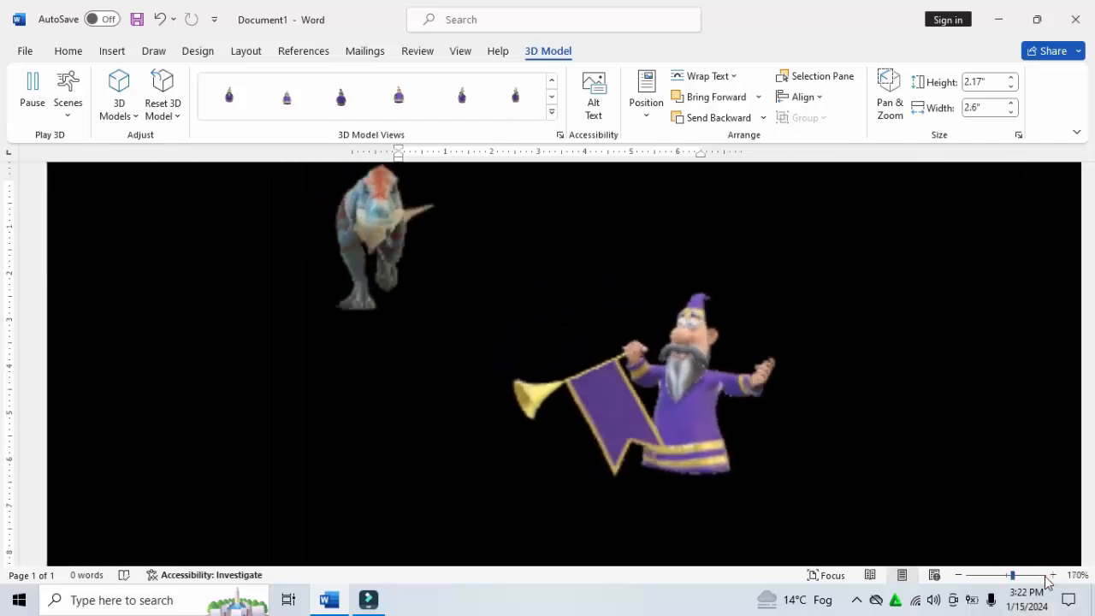
click(1044, 575)
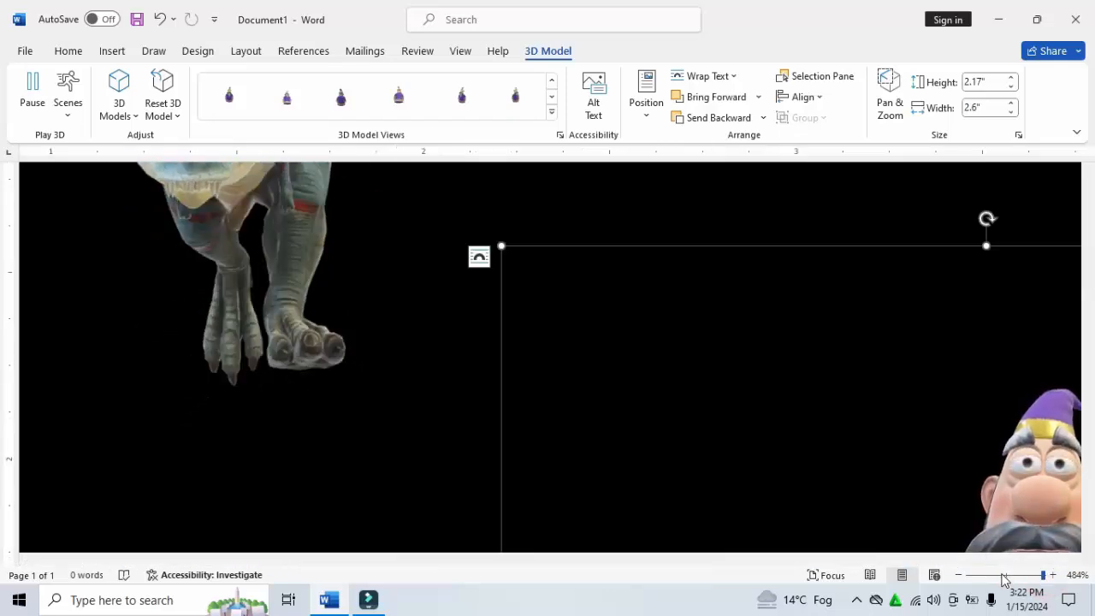
click(1001, 576)
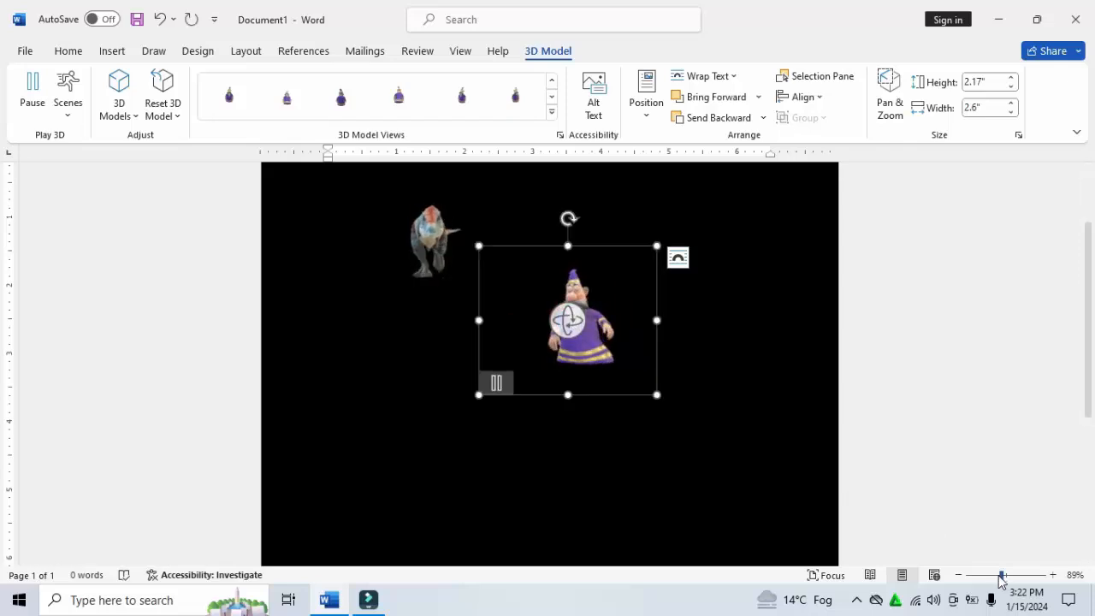
Rotate the wizard model in 3D, turning it through a side view and leaving it facing front, seen slightly from above.
click(1052, 574)
click(1052, 577)
click(1052, 577)
click(1052, 577)
click(1052, 577)
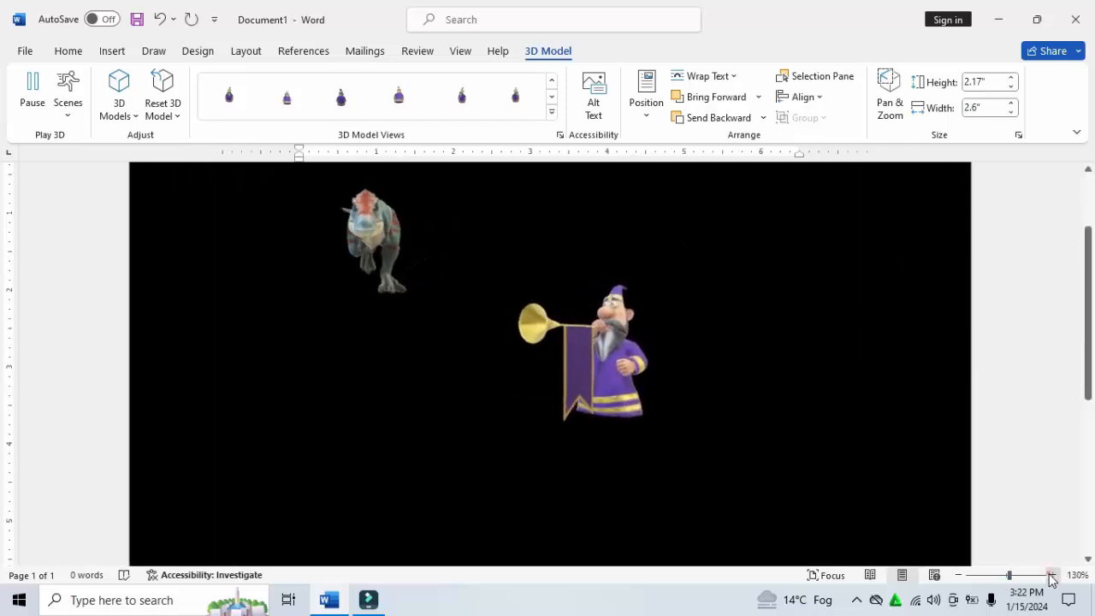
click(1052, 577)
click(1051, 577)
click(1050, 576)
click(604, 382)
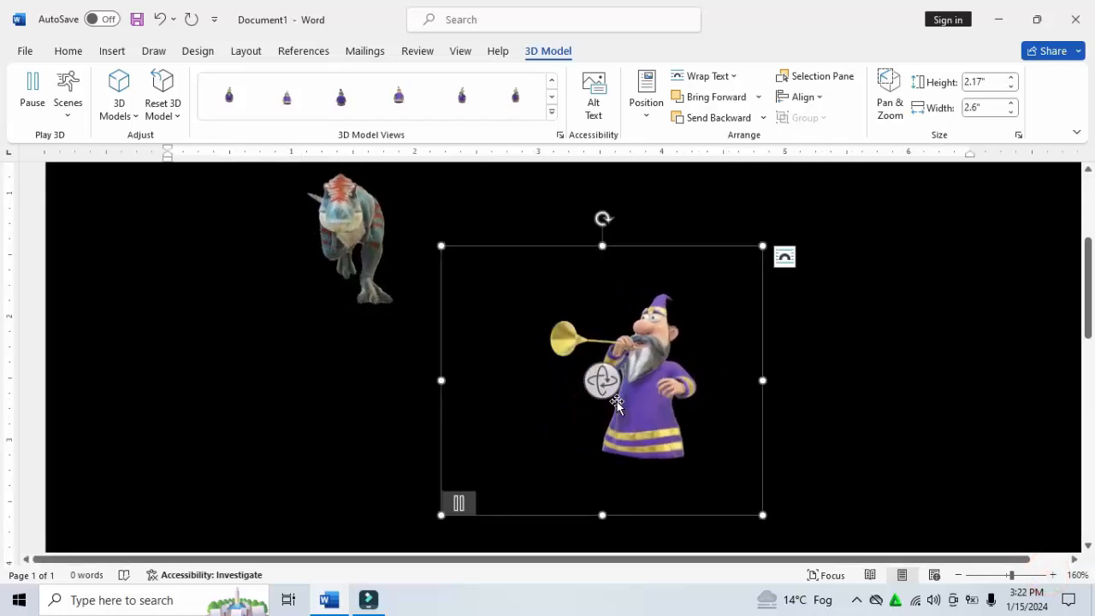
click(1052, 575)
click(1052, 575)
click(701, 457)
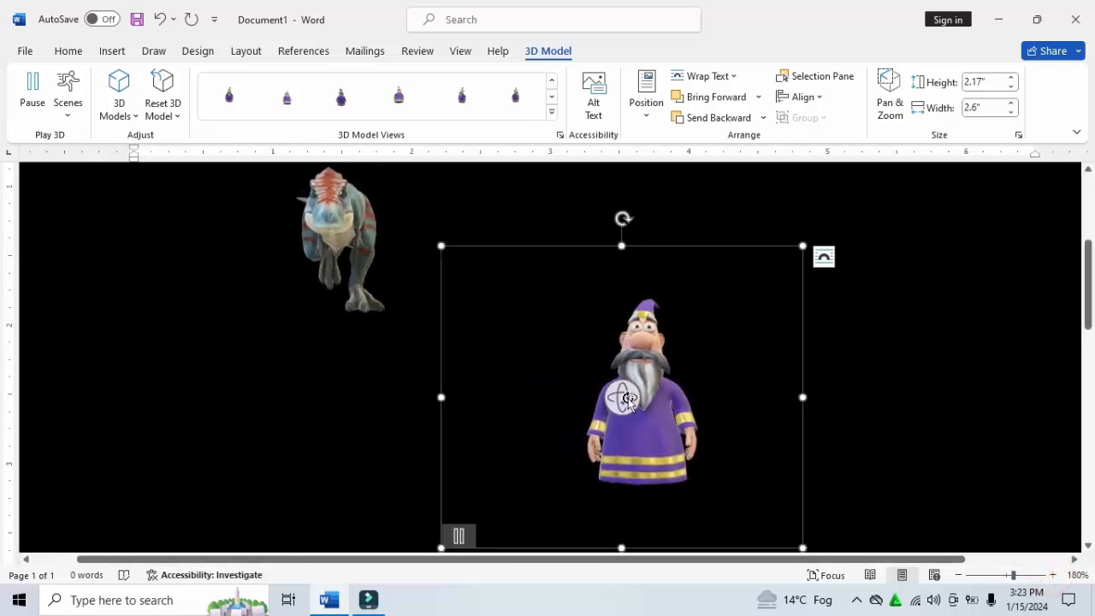
drag(626, 399, 680, 453)
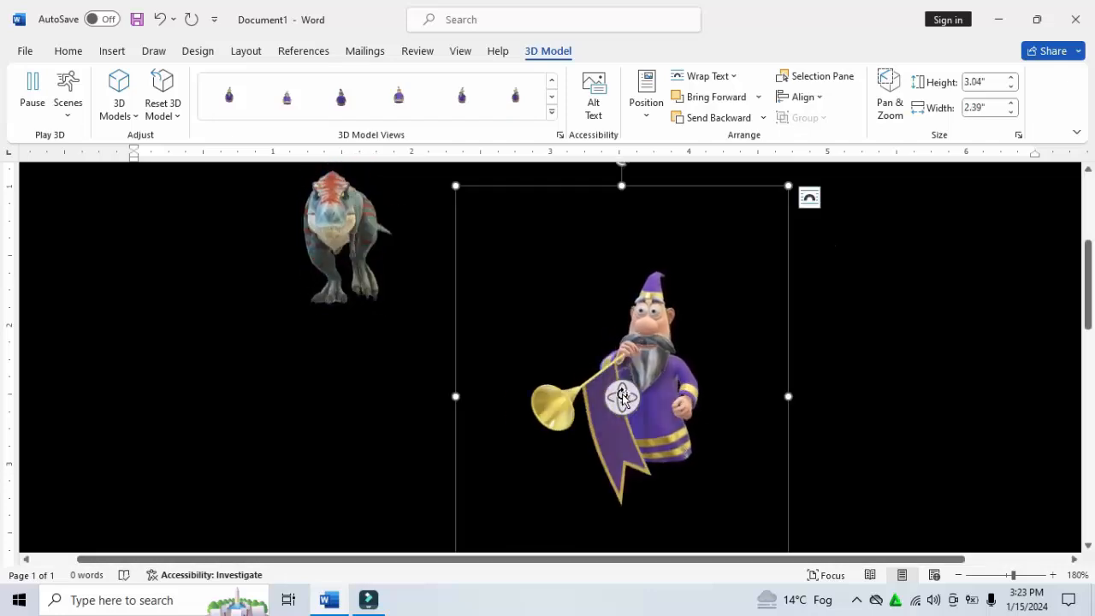
drag(602, 398, 547, 412)
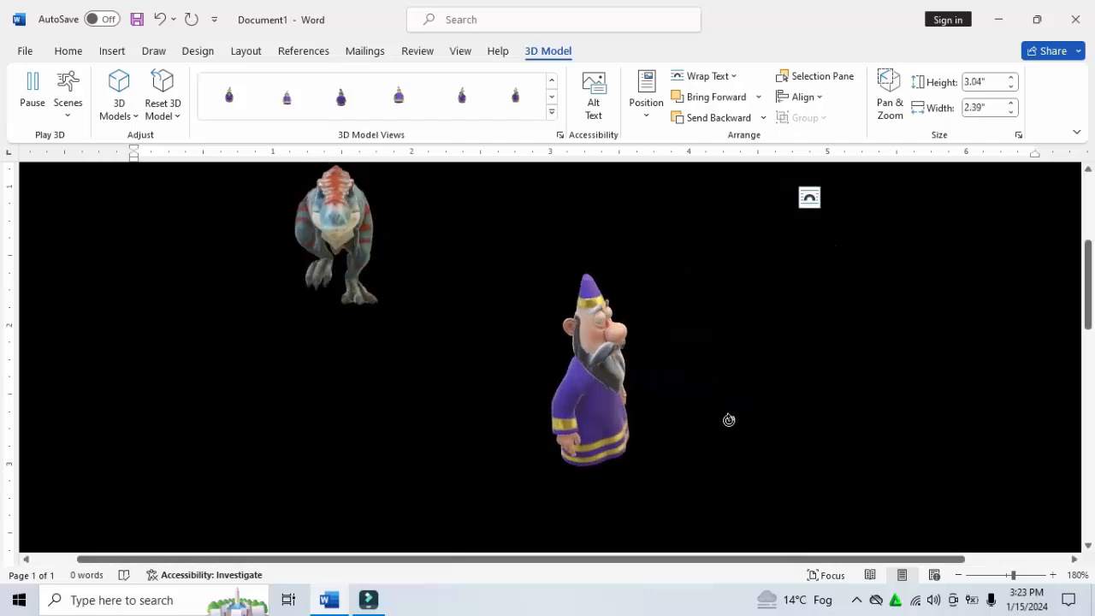
drag(598, 439, 598, 443)
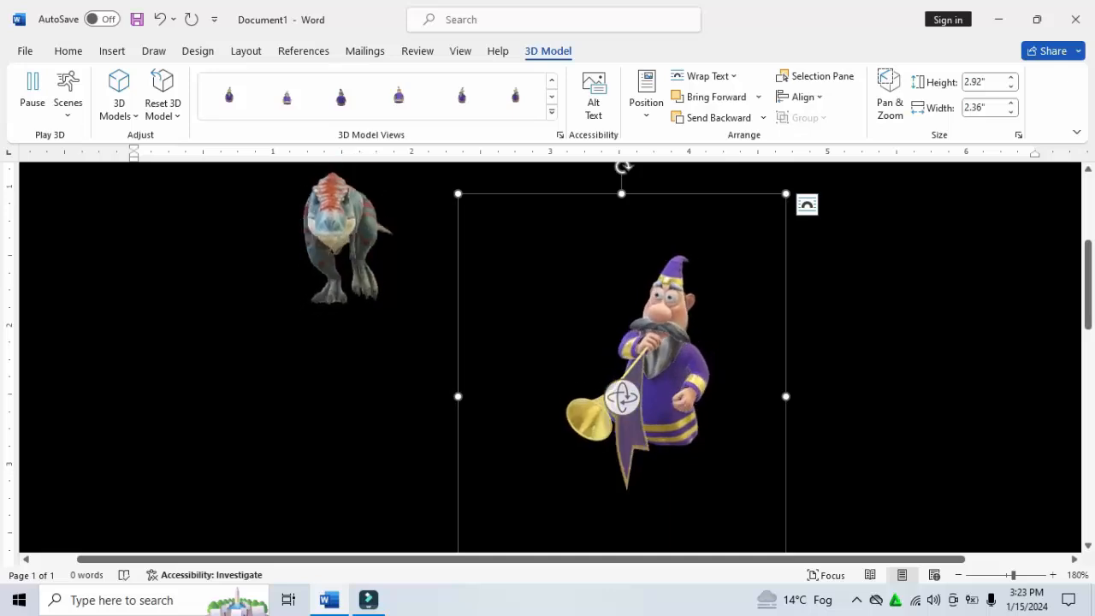
Turn on Pan & Zoom for the wizard model and enlarge the wizard within its frame.
click(897, 106)
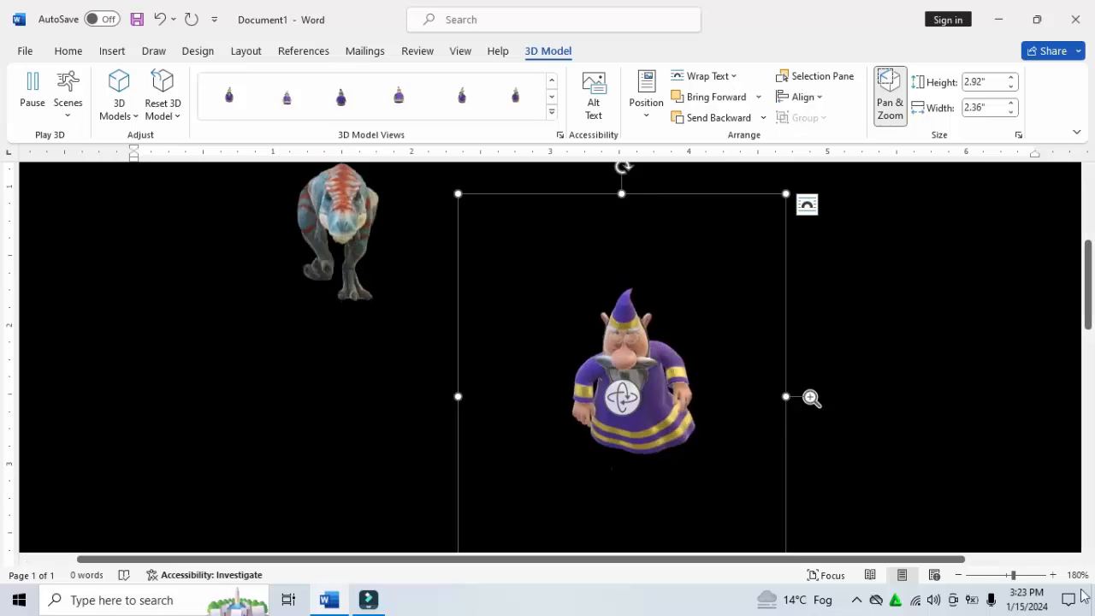
click(1052, 575)
click(1052, 574)
click(1052, 575)
click(1052, 575)
click(1052, 575)
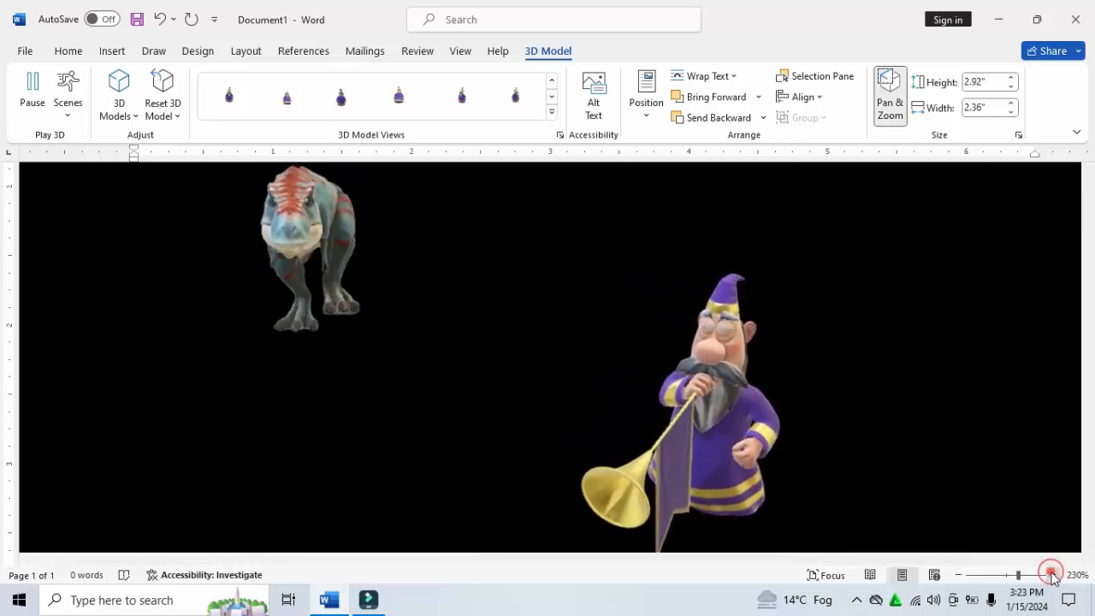
drag(733, 561, 810, 565)
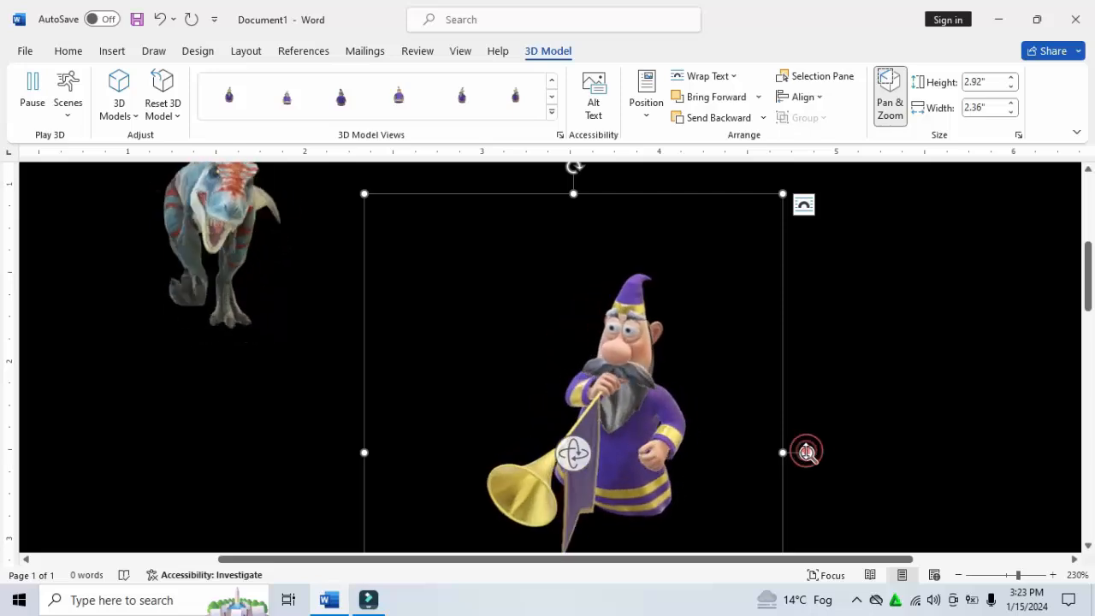
drag(805, 439, 802, 393)
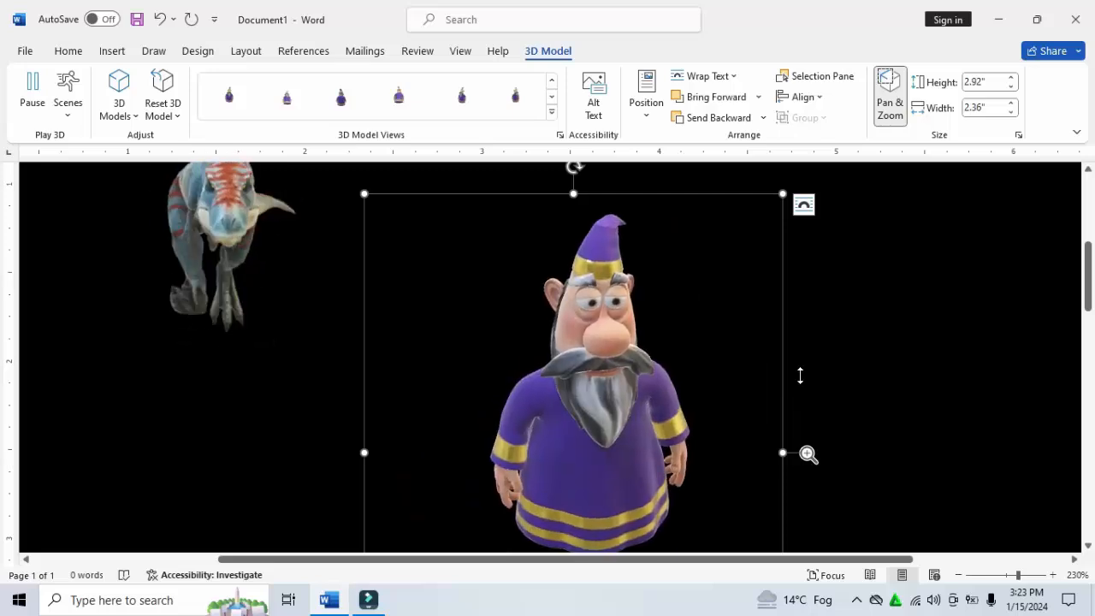
drag(799, 376, 806, 450)
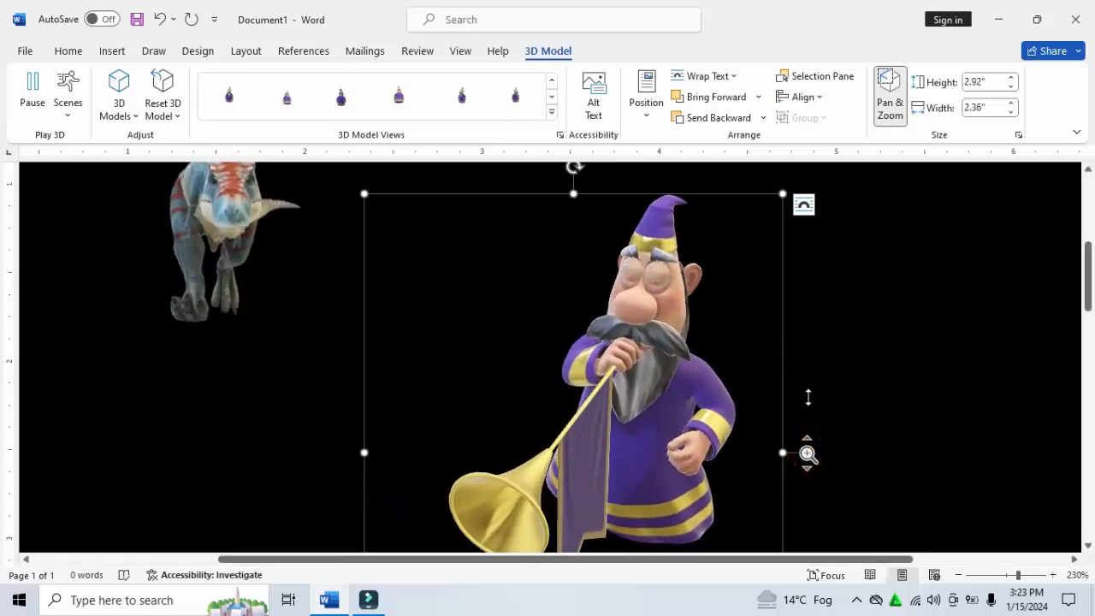
Shrink the wizard to a small figure within its frame, and zoom it back in to a medium size.
drag(807, 454, 809, 480)
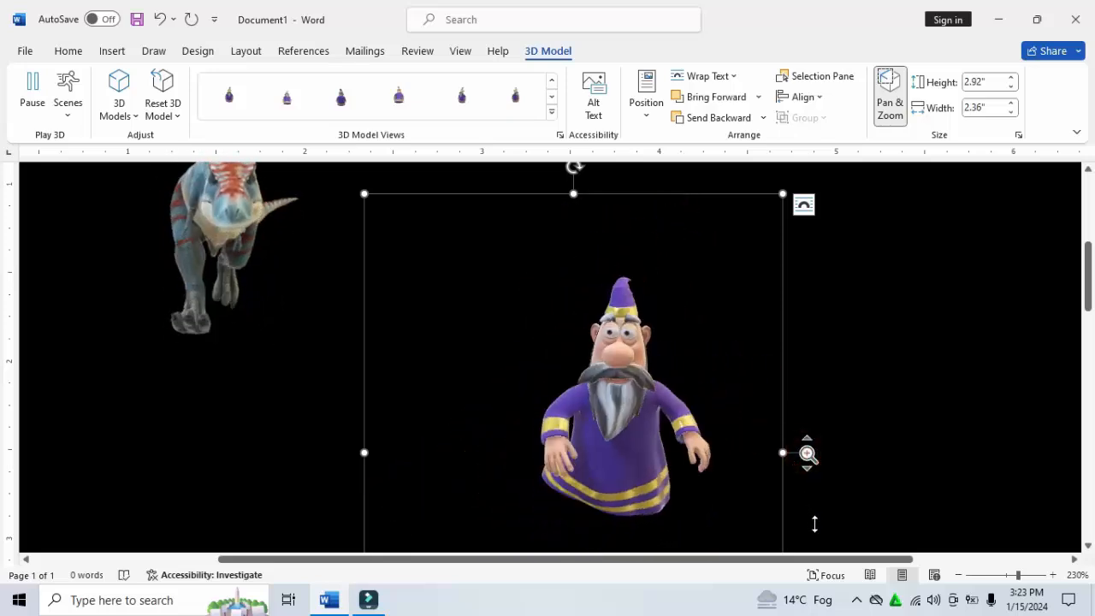
mouse_move(814, 524)
mouse_down()
mouse_move(813, 386)
mouse_move(805, 513)
mouse_up()
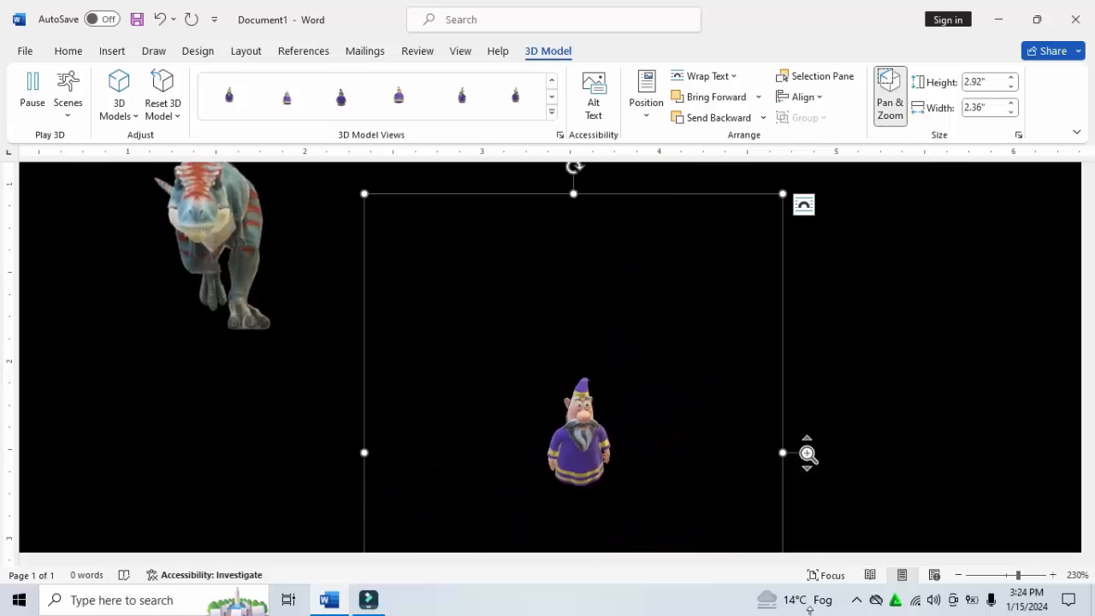
drag(817, 444, 820, 505)
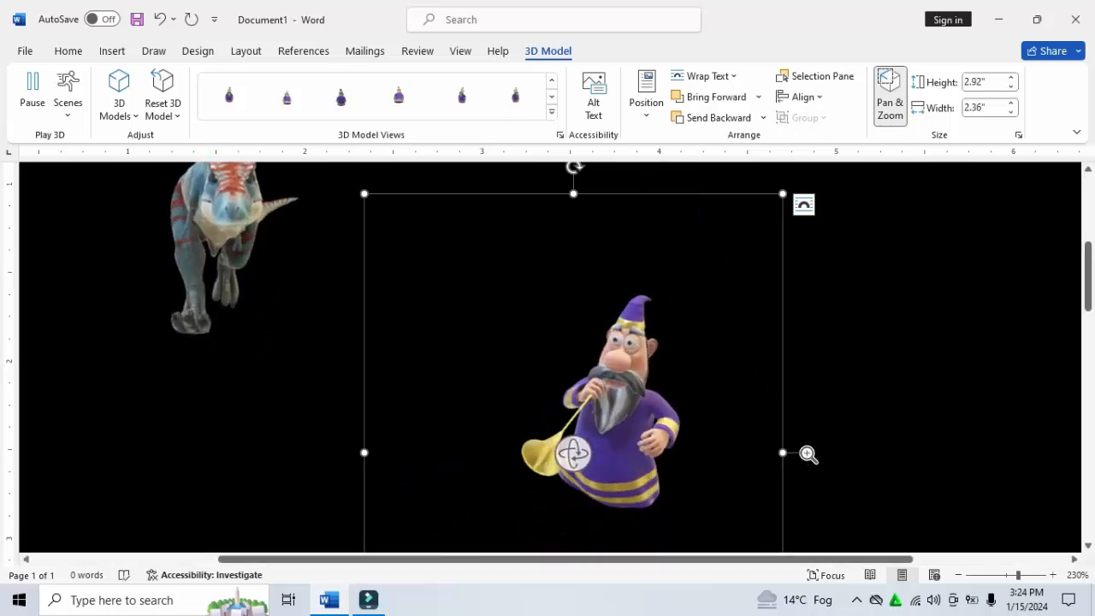
Increase the wizard model's height to 3.5".
click(1011, 76)
click(1011, 77)
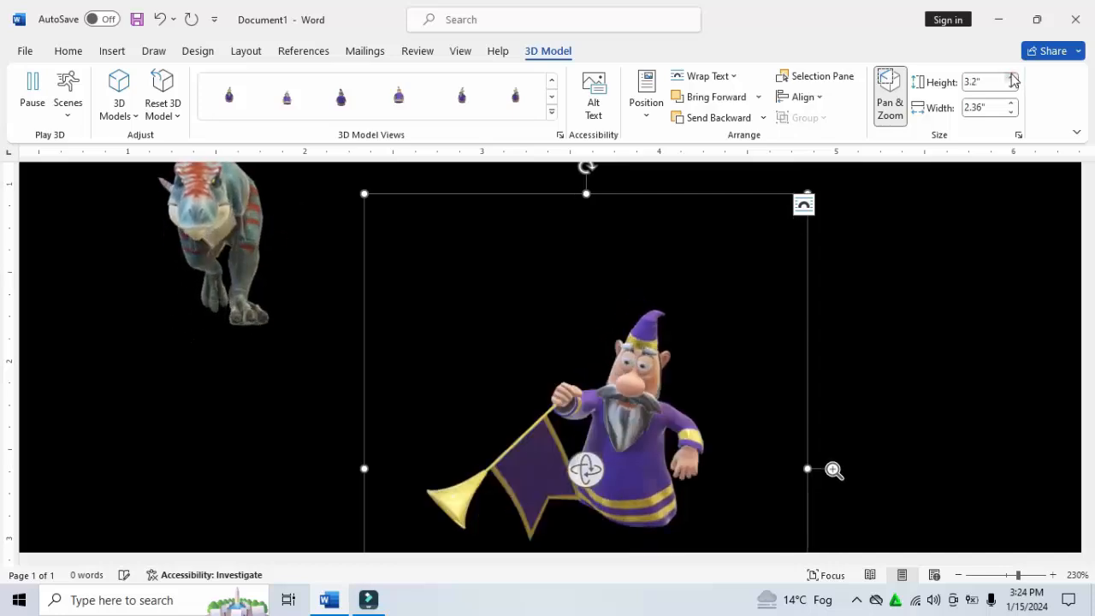
click(1011, 76)
click(1011, 77)
click(1011, 76)
click(1011, 76)
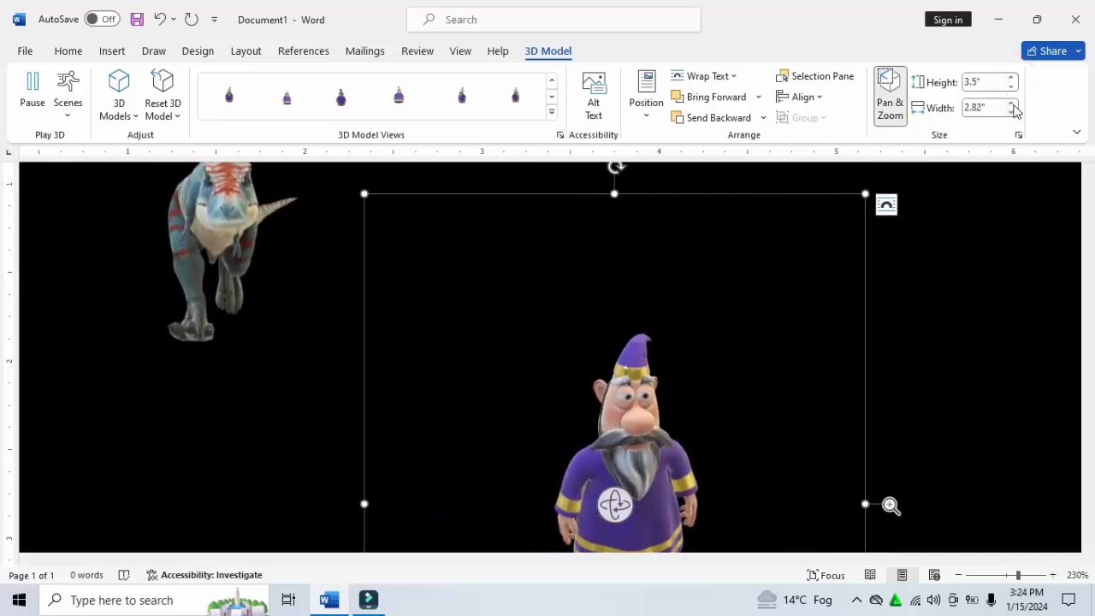
Increase the wizard model's width to 3.1".
click(1011, 104)
click(1011, 103)
click(1011, 103)
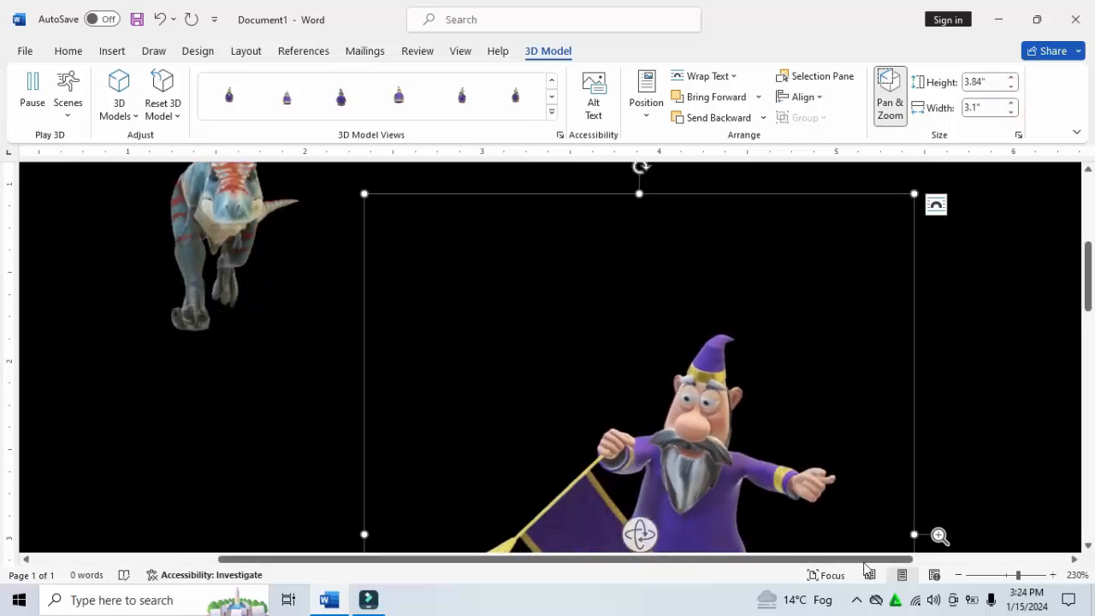
Open the Selection Pane, hide all 3D models on the page, and show them all again.
drag(819, 559, 909, 561)
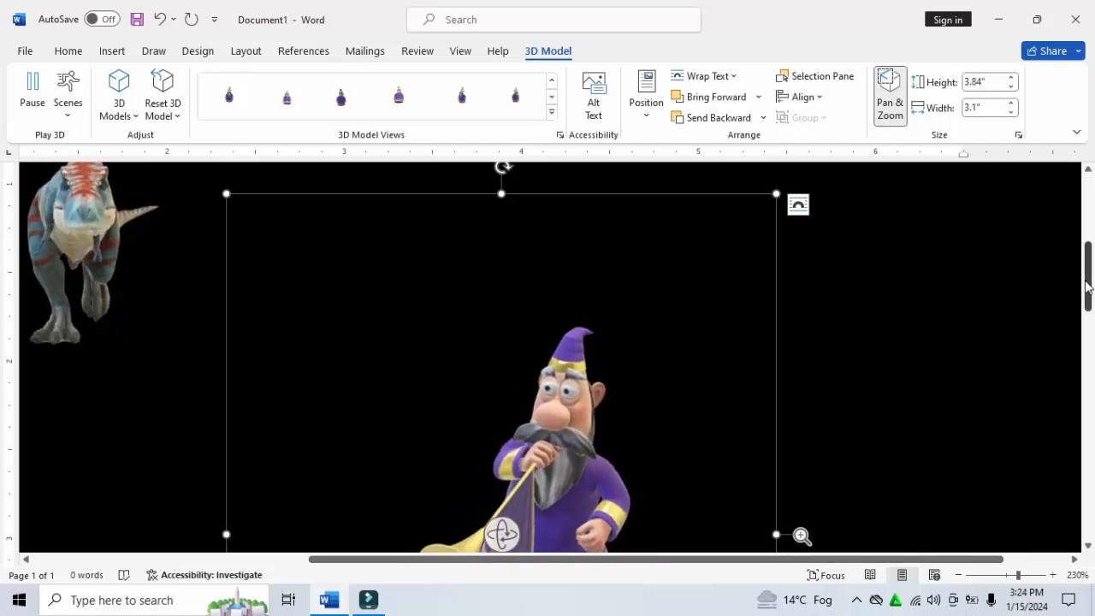
scroll(1088, 286, down, 3)
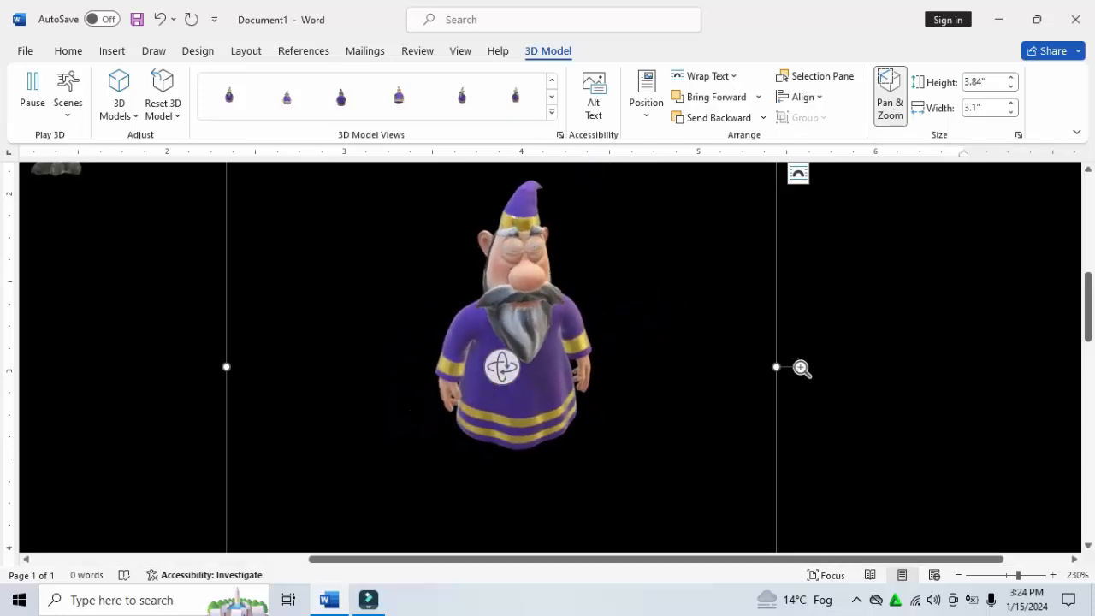
click(830, 79)
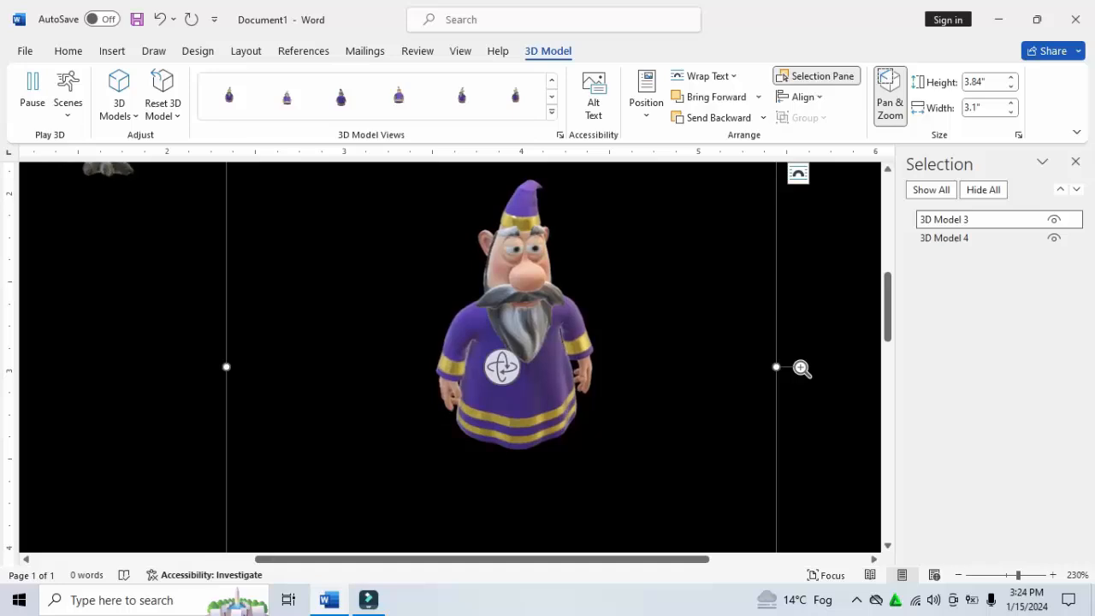
click(983, 190)
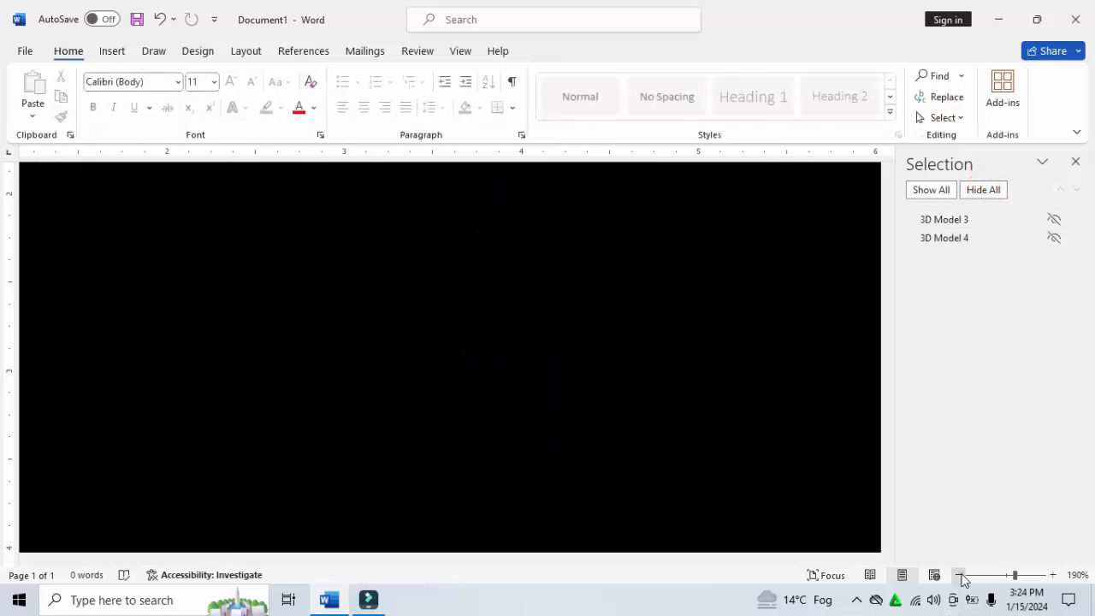
click(962, 575)
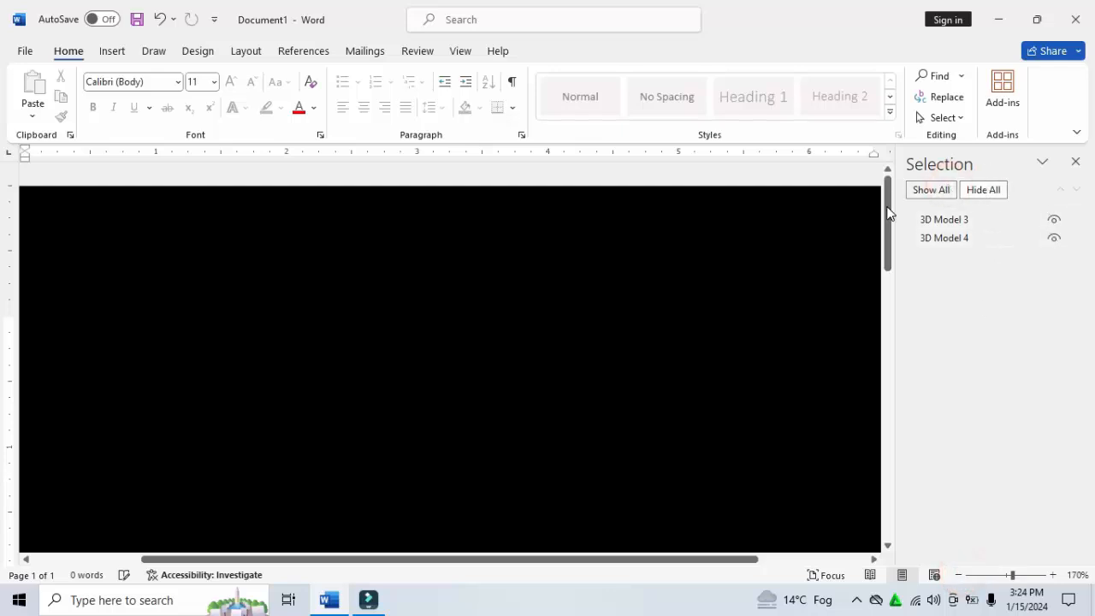
scroll(894, 276, down, 5)
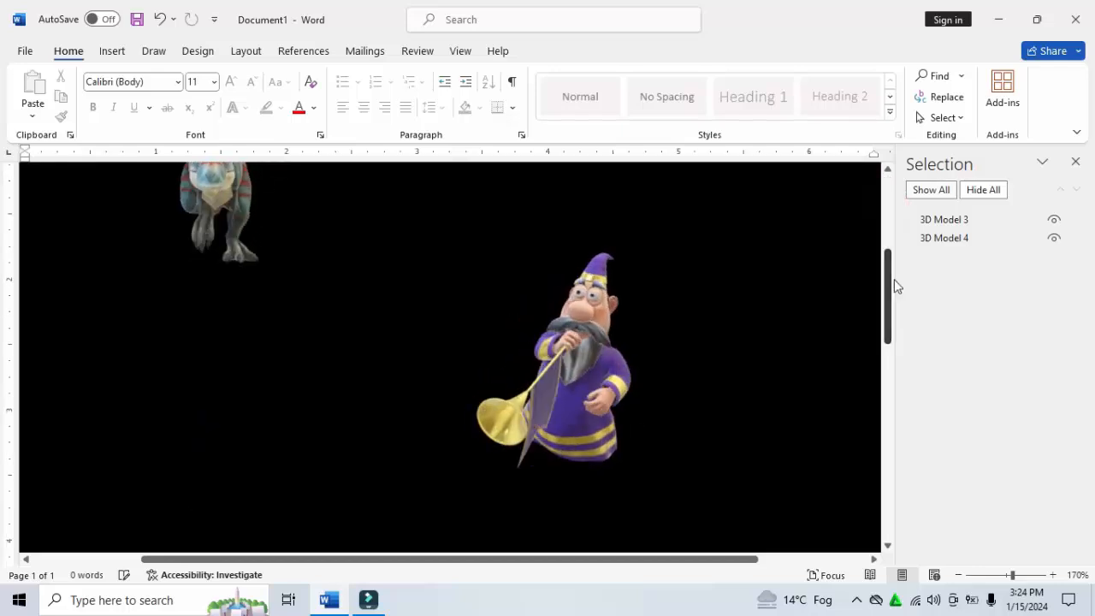
drag(889, 279, 890, 268)
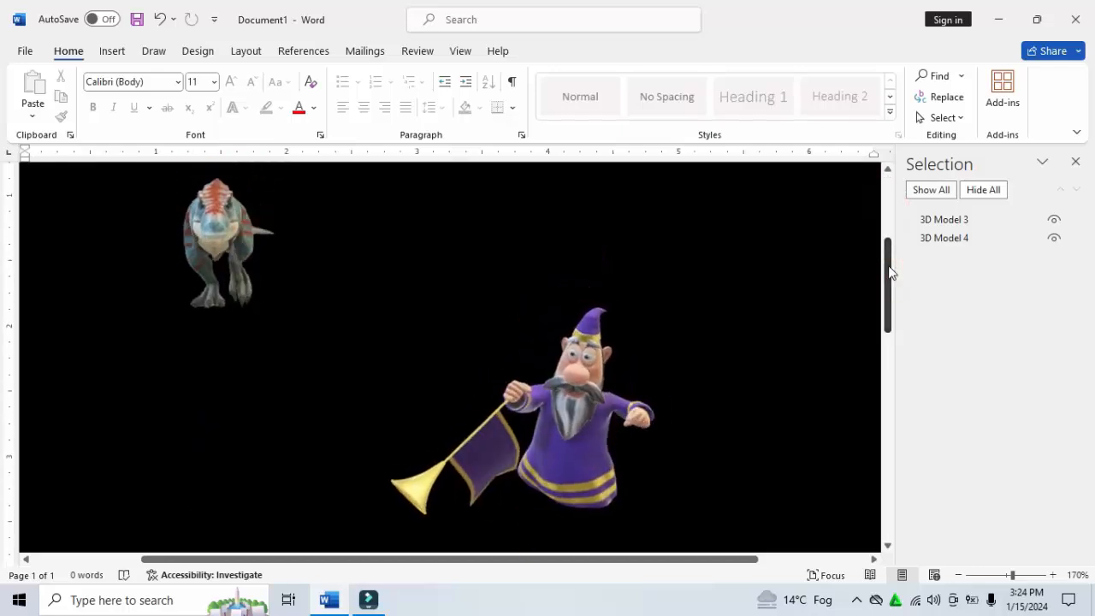
Hide and show all the models once more, and close the Selection Pane.
click(994, 190)
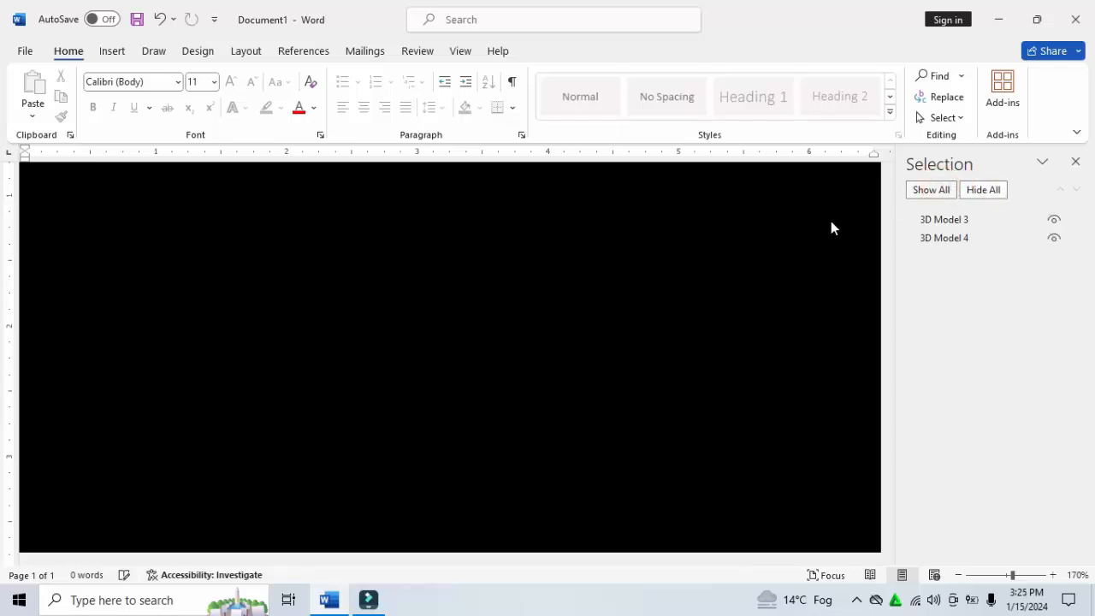
click(930, 189)
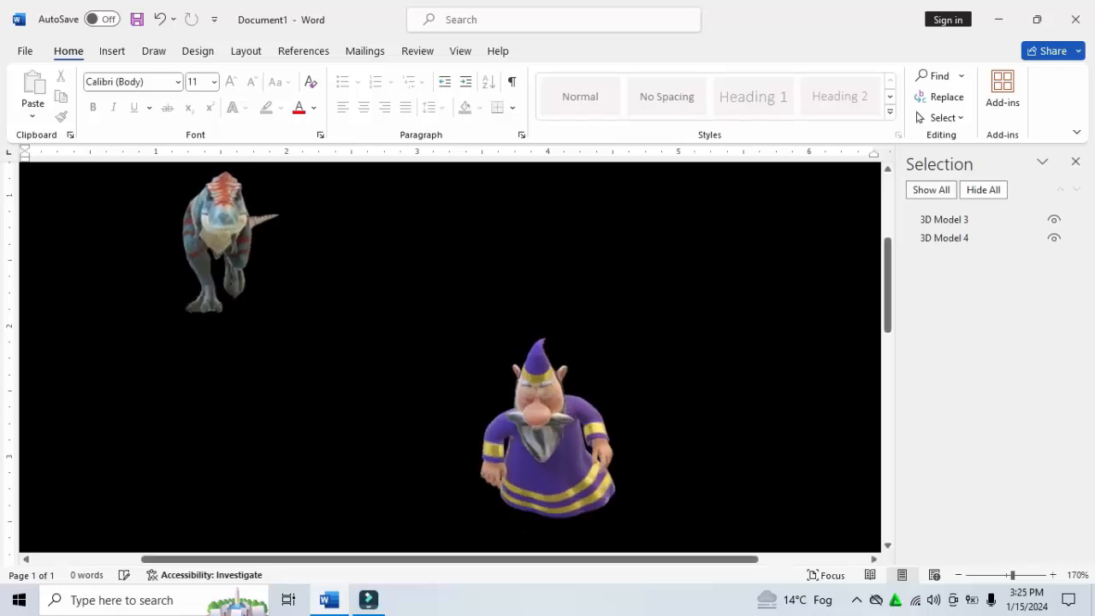
click(1078, 162)
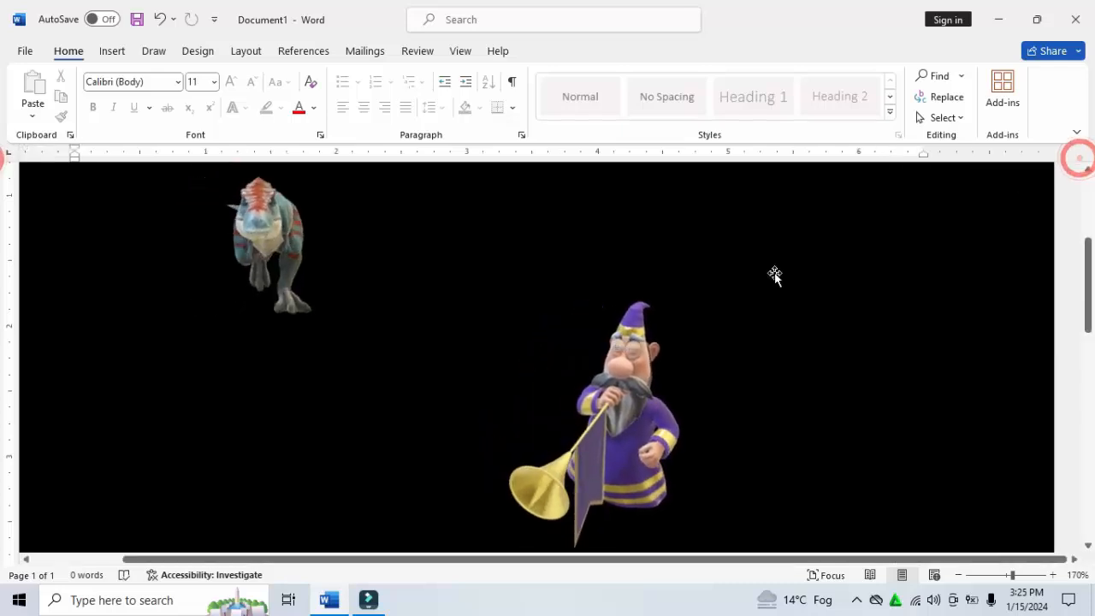
Delete the dinosaur model from the page, keeping the wizard.
click(643, 334)
click(547, 50)
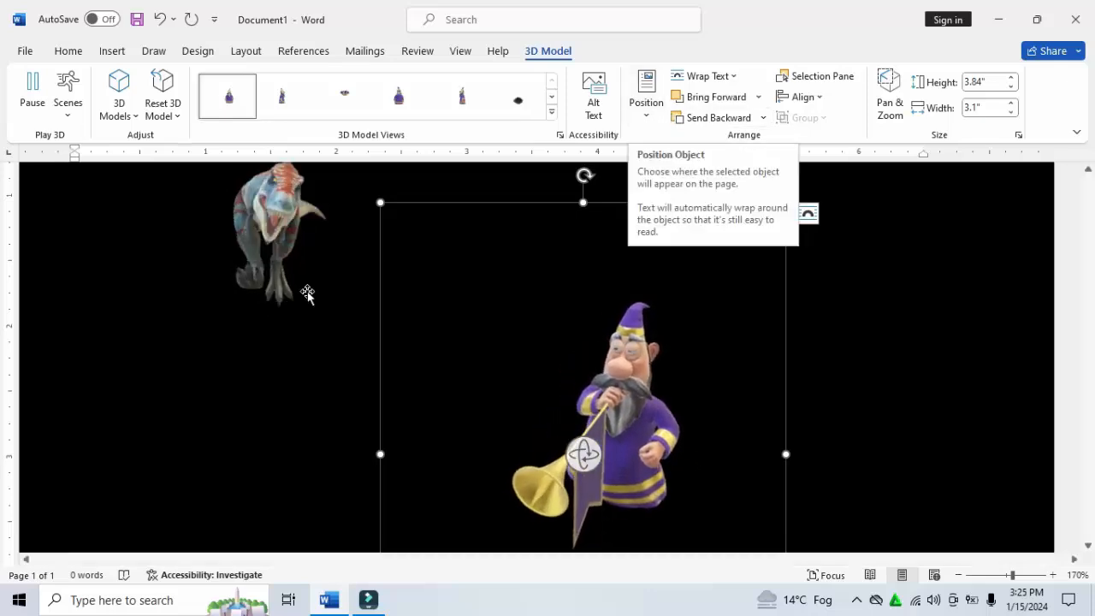
mouse_move(288, 237)
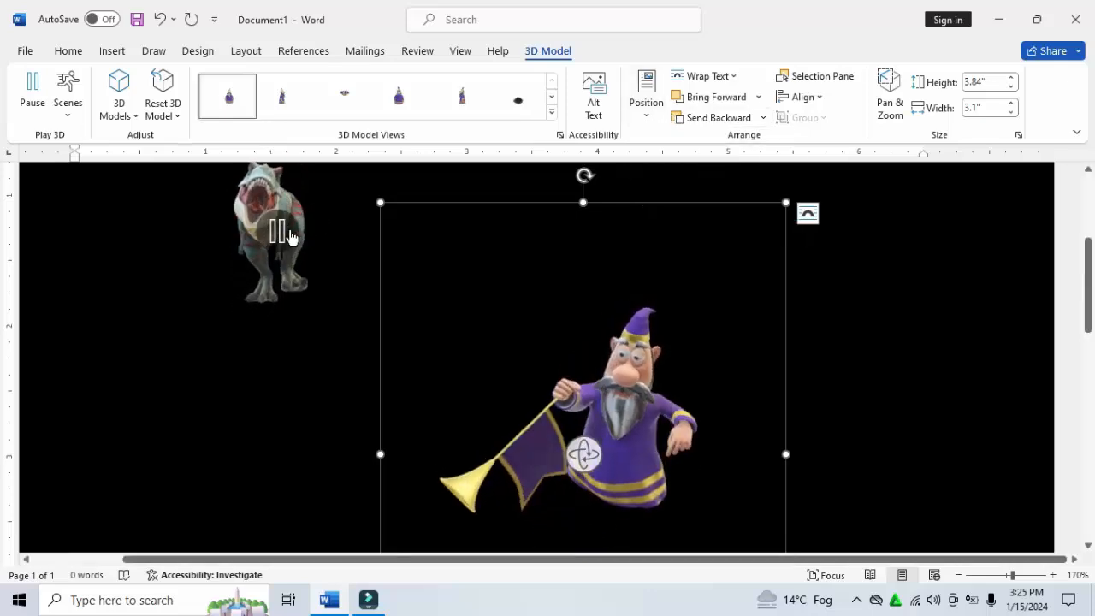
click(264, 195)
key(Delete)
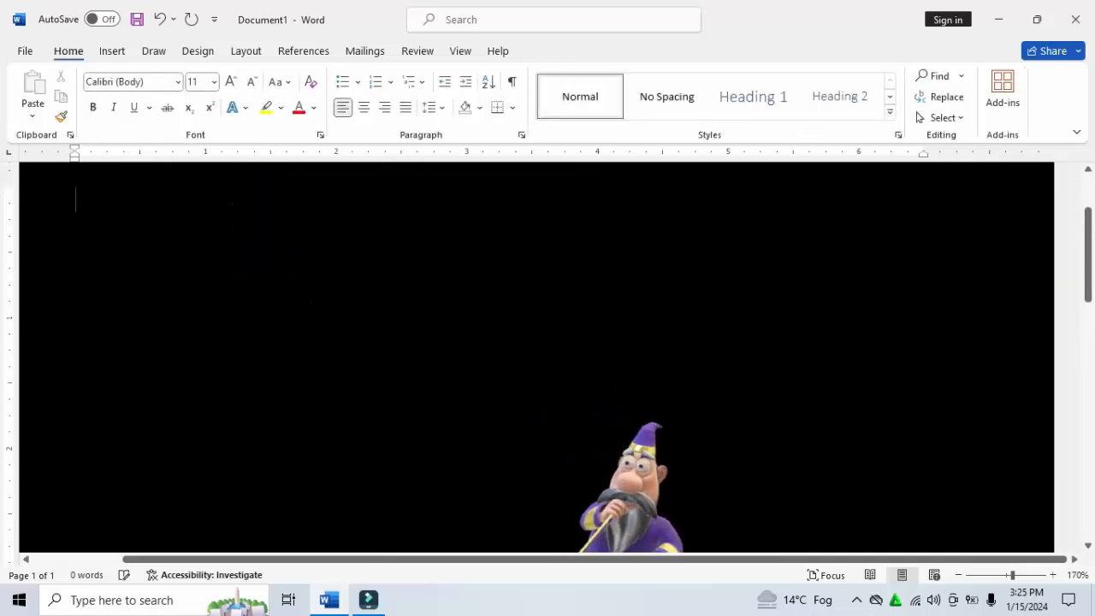
Shrink the wizard model to about 2.89" high by 2.33" wide and place it near the page's right margin.
drag(628, 443, 700, 353)
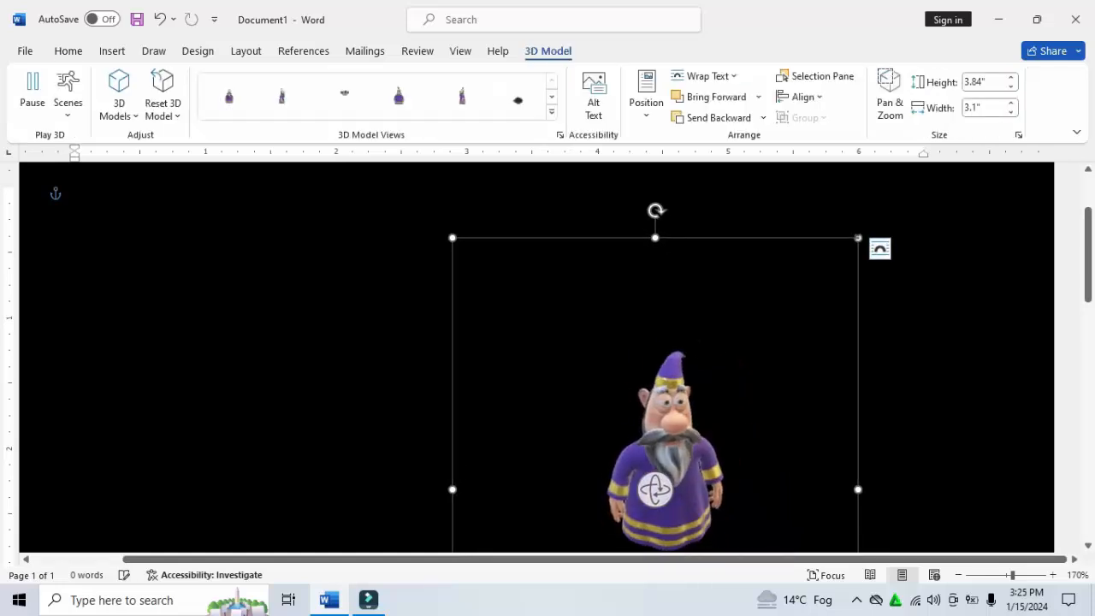
drag(856, 239, 758, 361)
scroll(648, 369, down, 3)
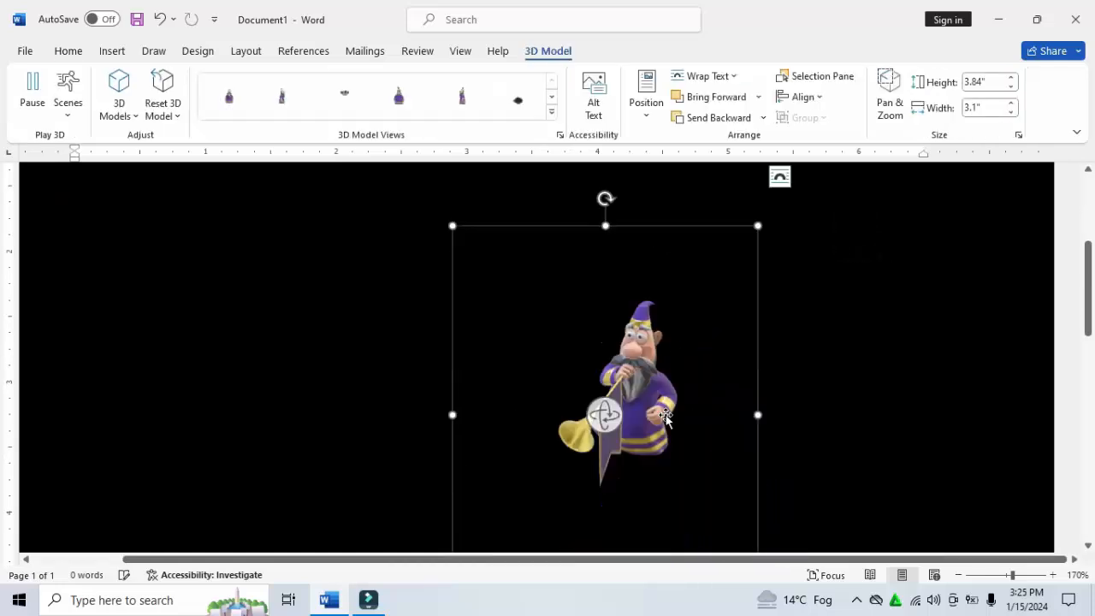
drag(648, 369, 830, 484)
Generate random sample paragraphs at the start of the page with a text formula beginning with "=".
drag(1093, 339, 1088, 211)
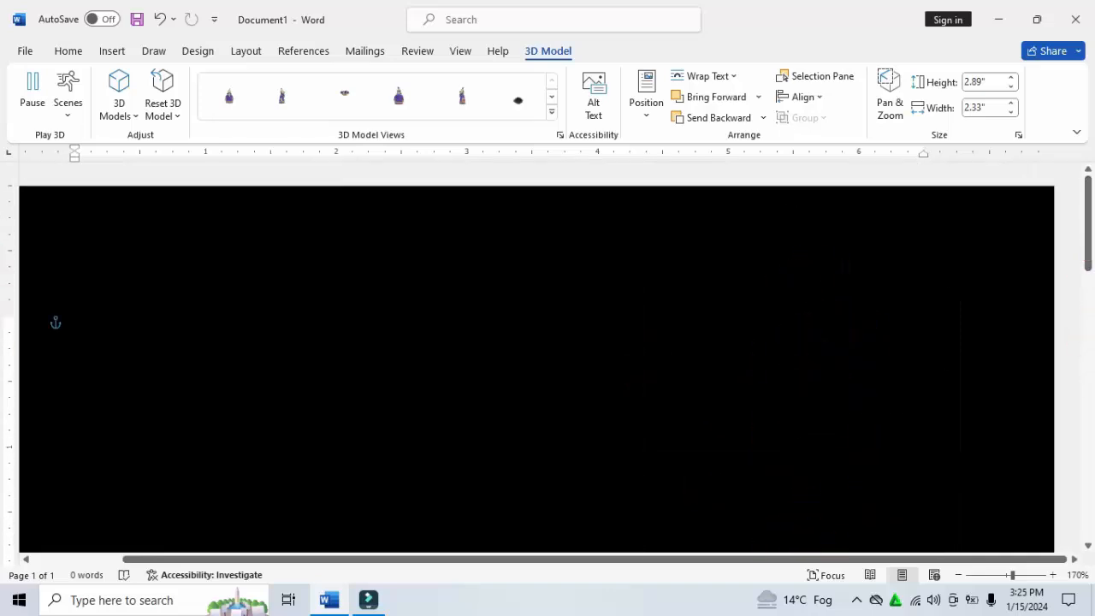
click(255, 316)
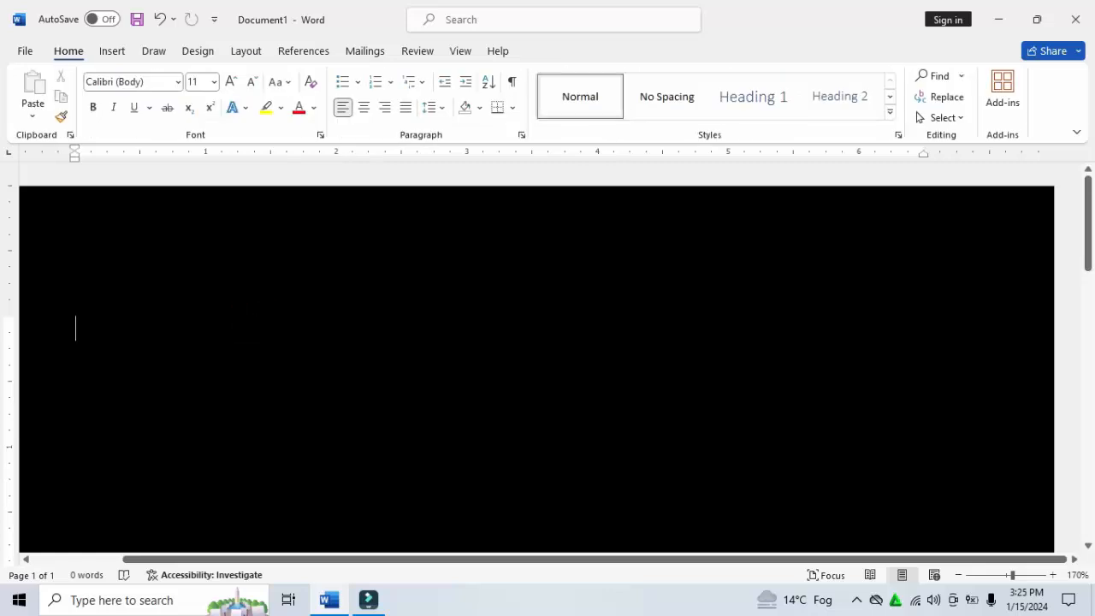
text(=)
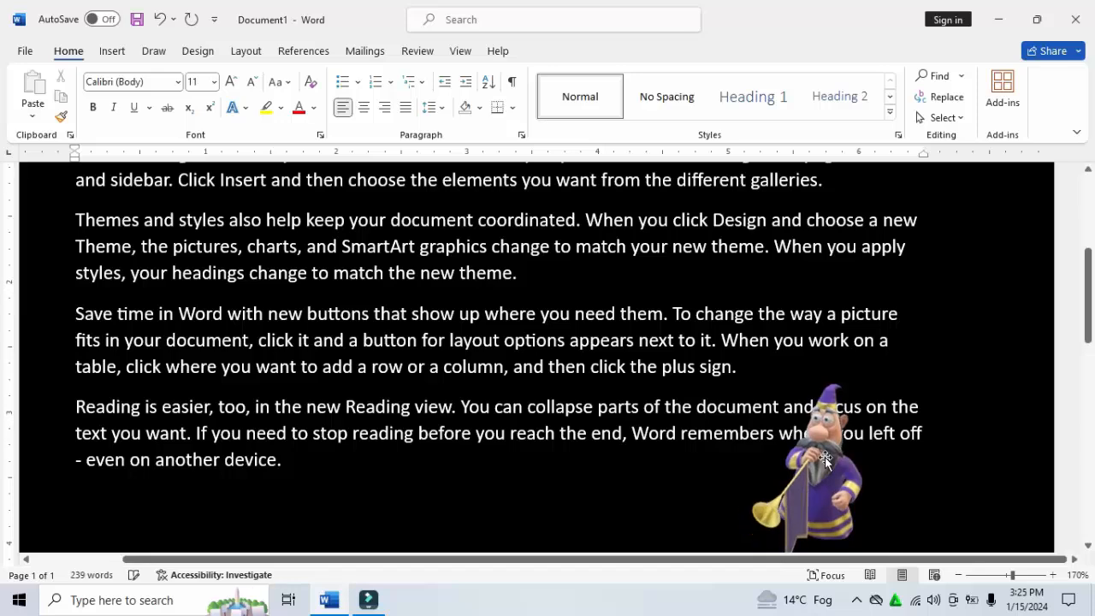
Position the wizard model at the top left of the page with square text wrapping.
click(877, 332)
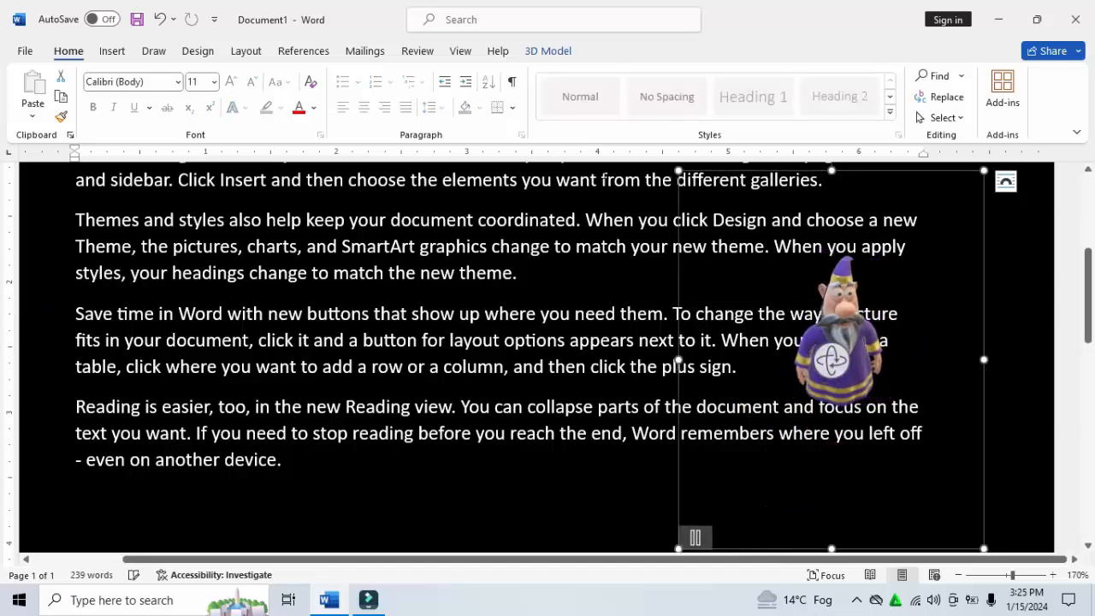
click(547, 51)
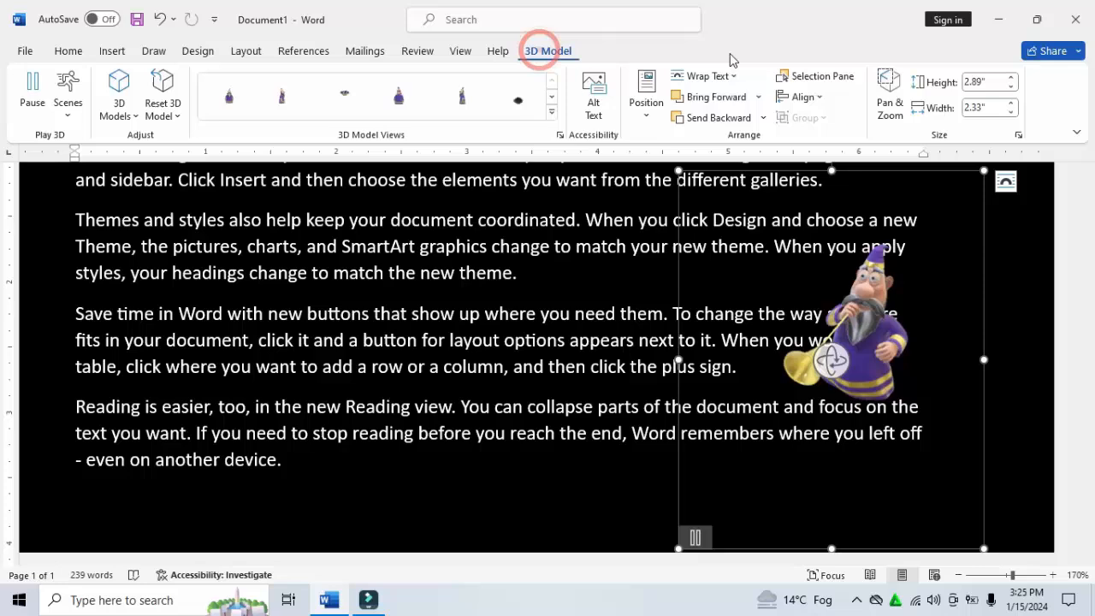
click(647, 107)
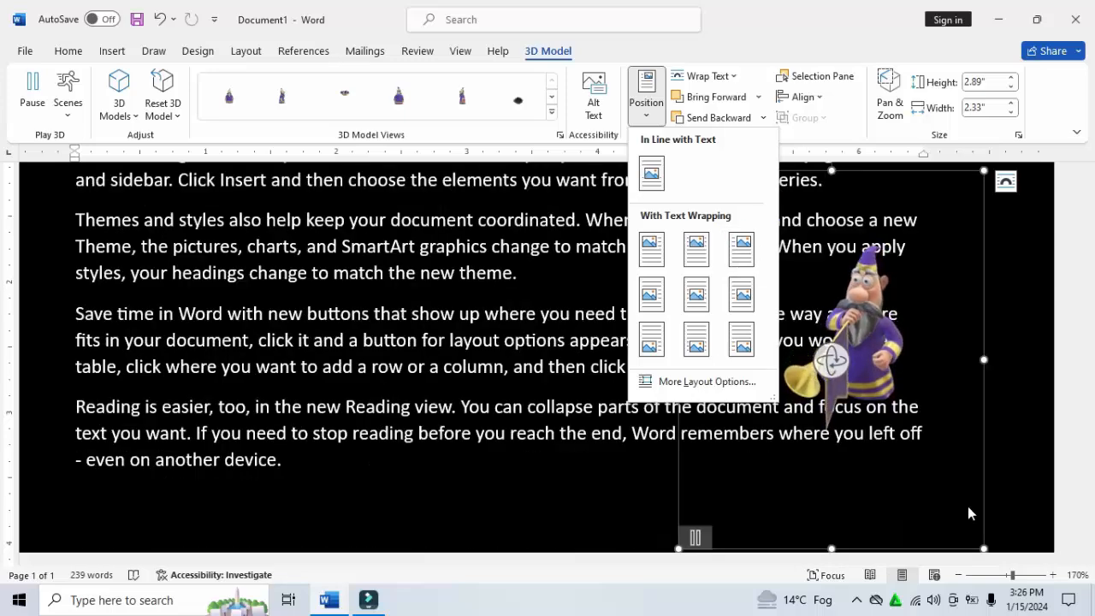
click(959, 577)
click(959, 576)
click(958, 577)
click(959, 577)
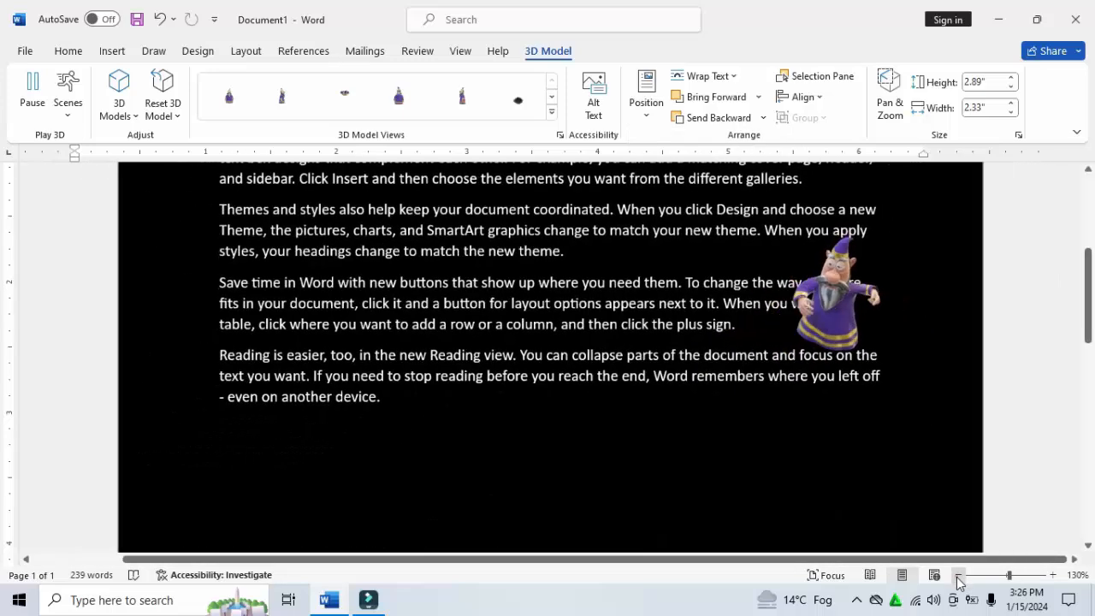
click(959, 576)
click(959, 576)
click(959, 577)
click(959, 577)
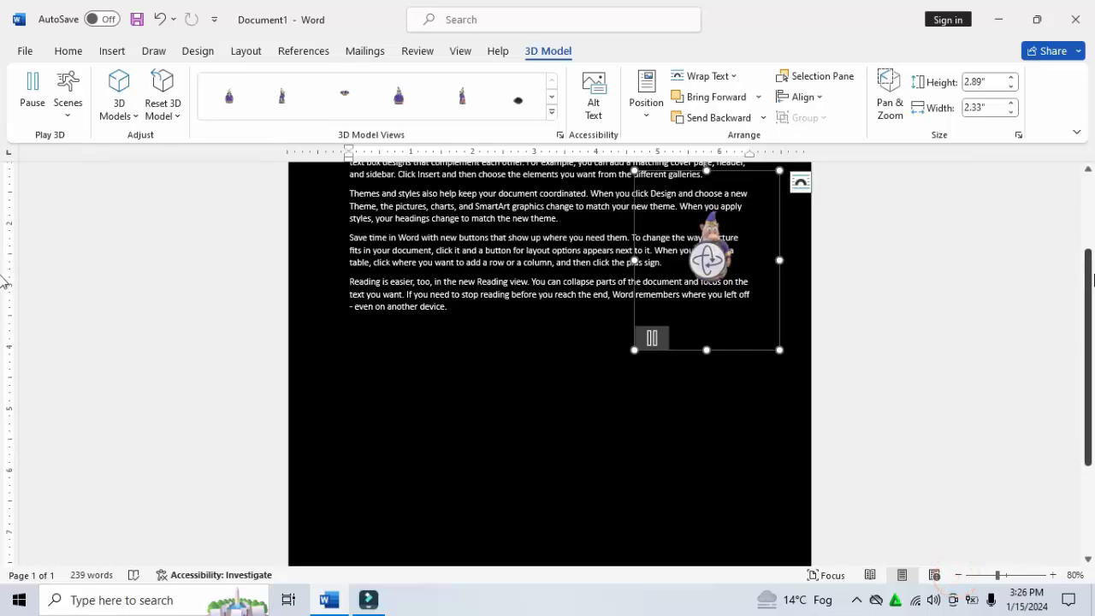
drag(1089, 274, 1091, 199)
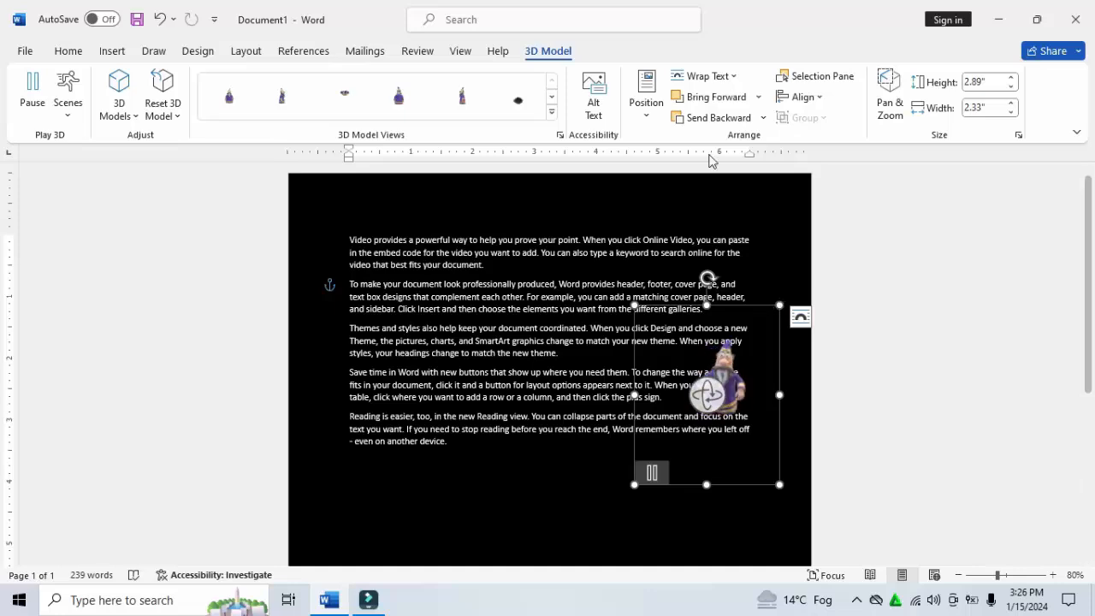
click(653, 117)
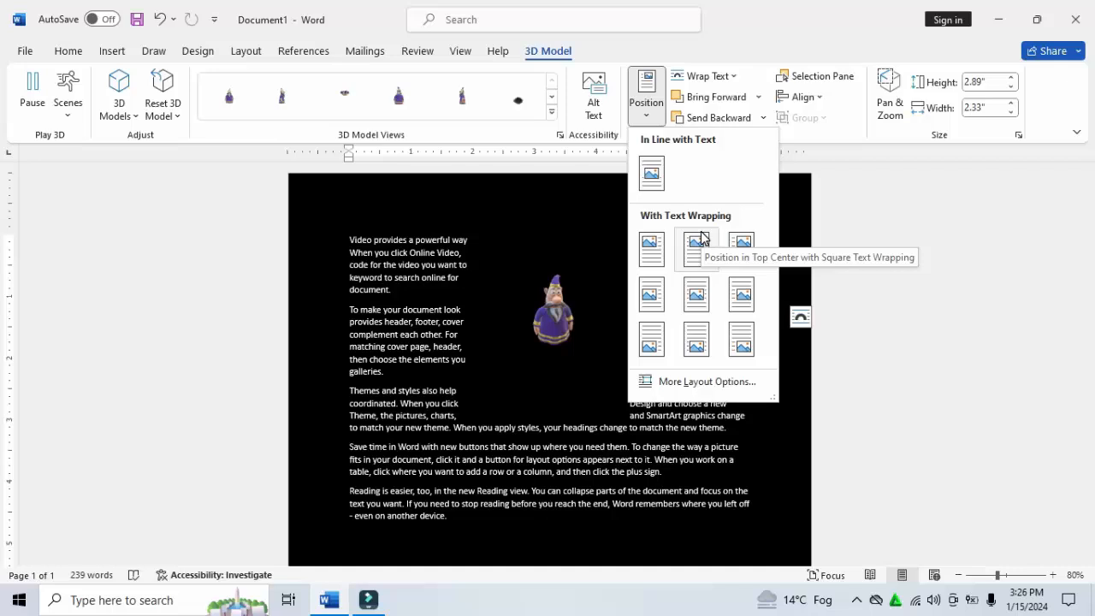
click(652, 248)
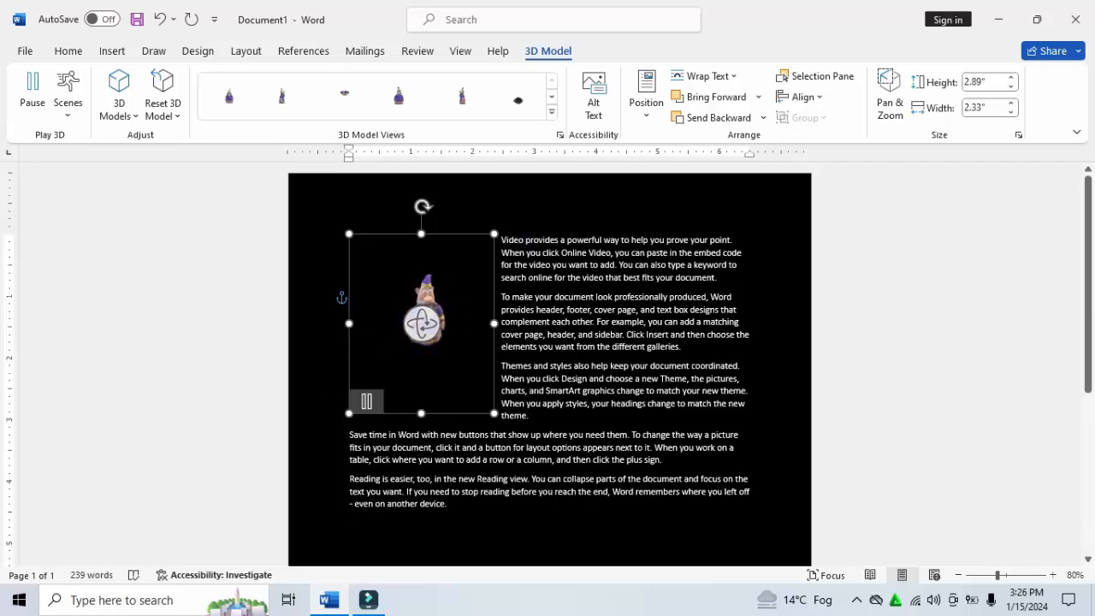
click(535, 393)
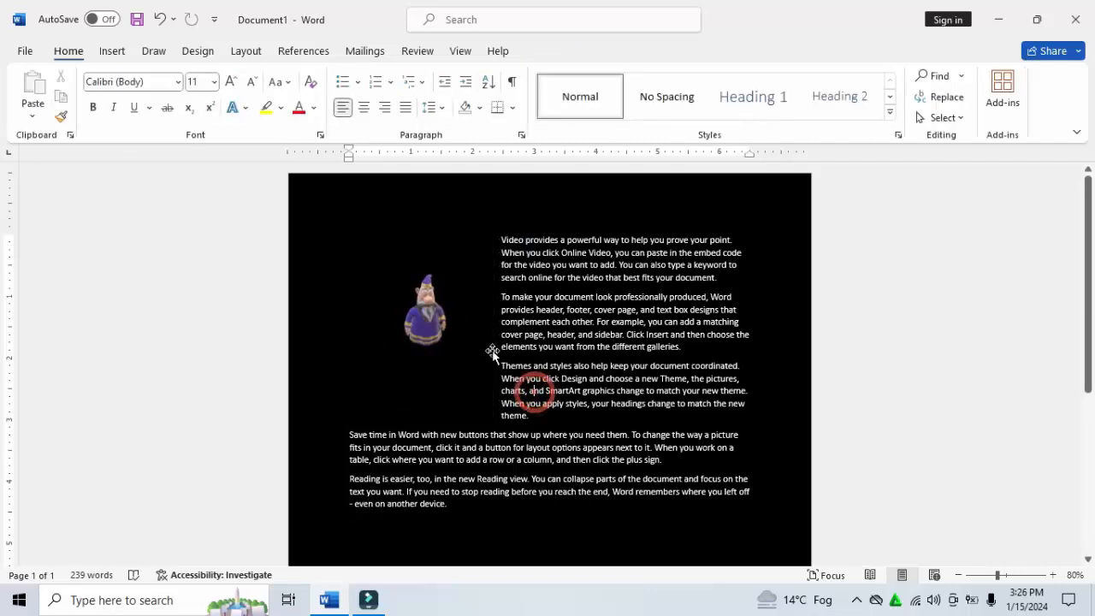
Position the wizard model at the top right of the page with square text wrapping.
click(440, 280)
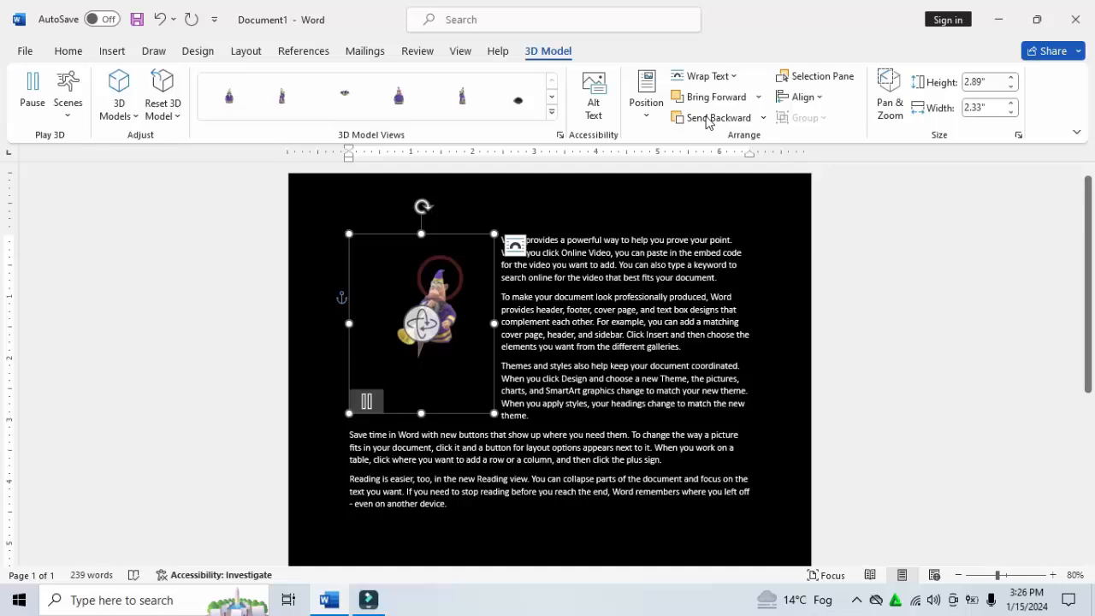
click(647, 101)
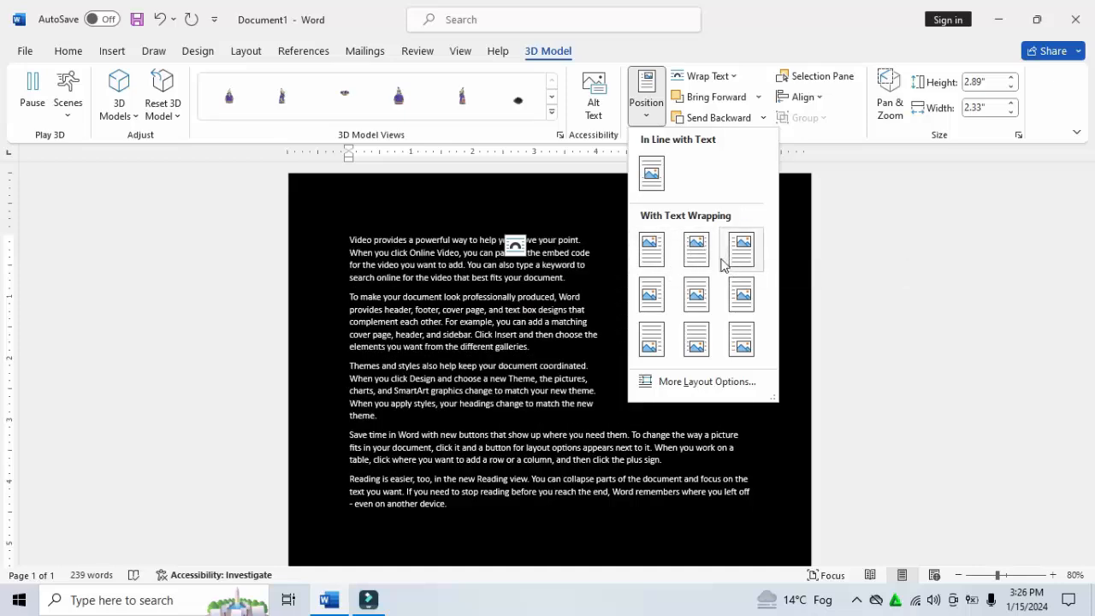
click(728, 247)
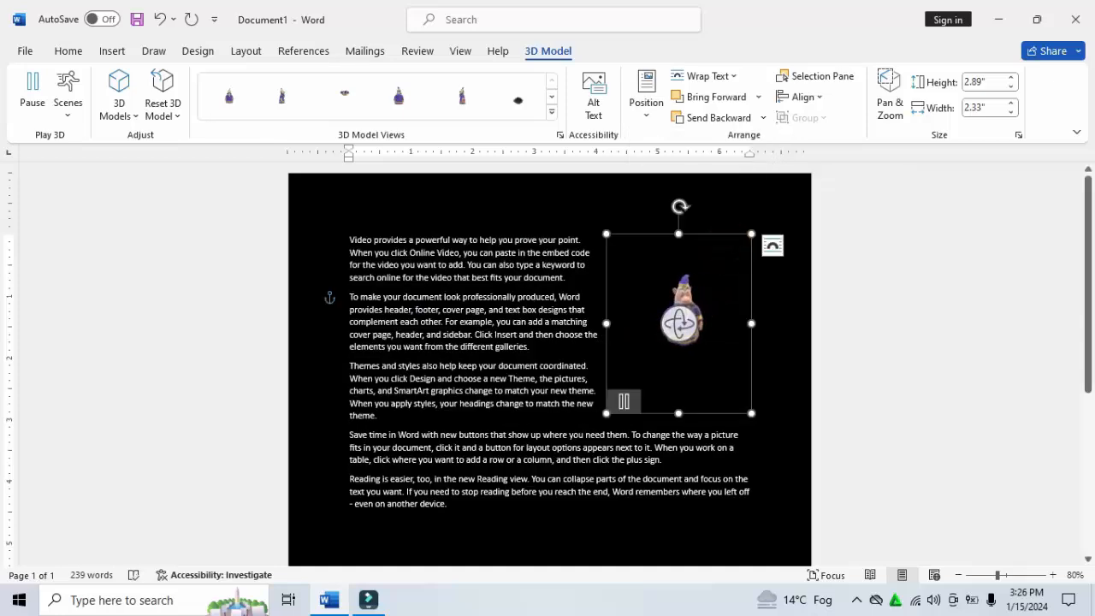
click(792, 303)
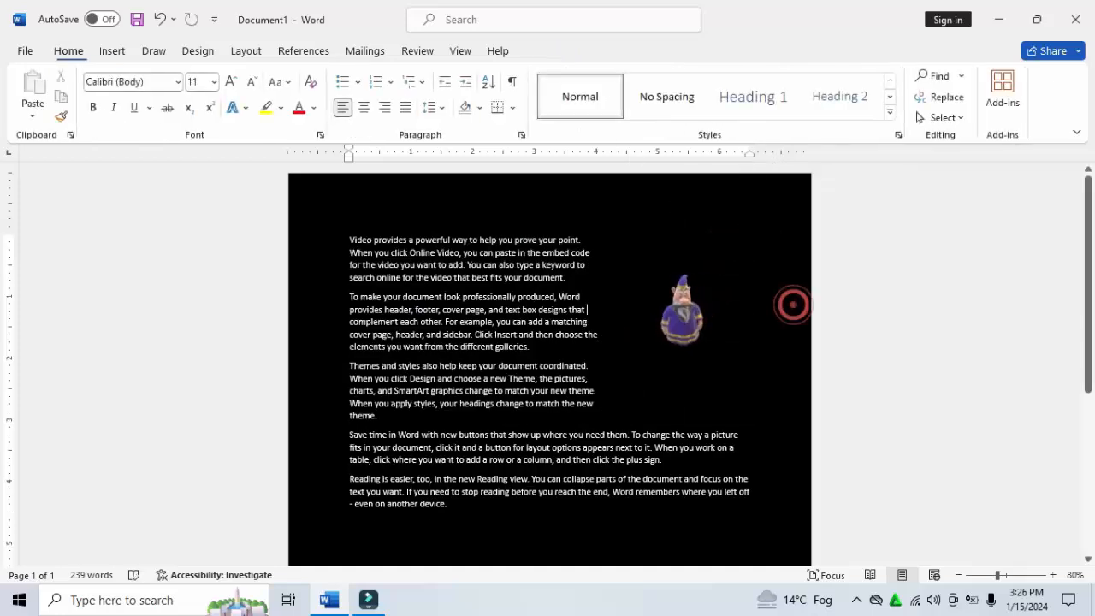
Examine how the paragraphs wrap around the wizard model, both on the whole page and close up.
click(681, 318)
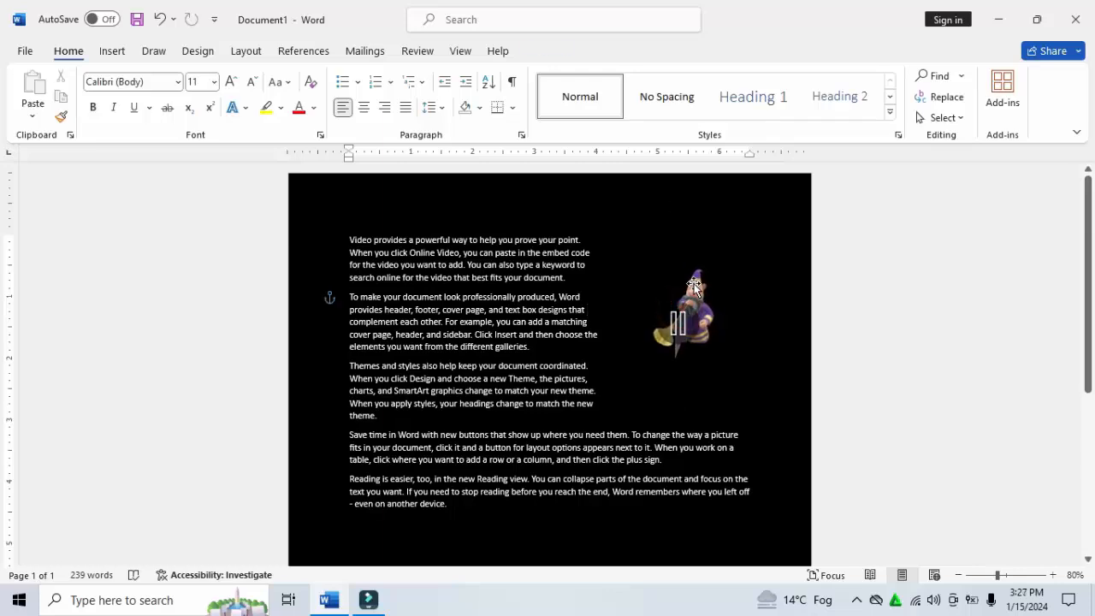
click(957, 575)
click(957, 575)
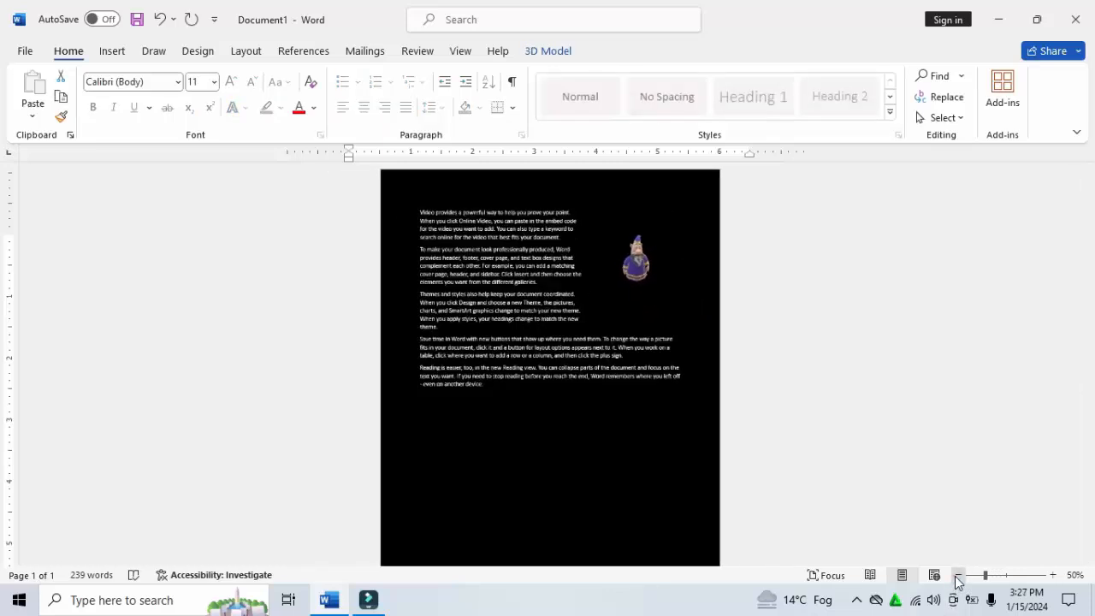
click(957, 575)
click(1053, 575)
click(1054, 575)
click(1053, 575)
click(1053, 575)
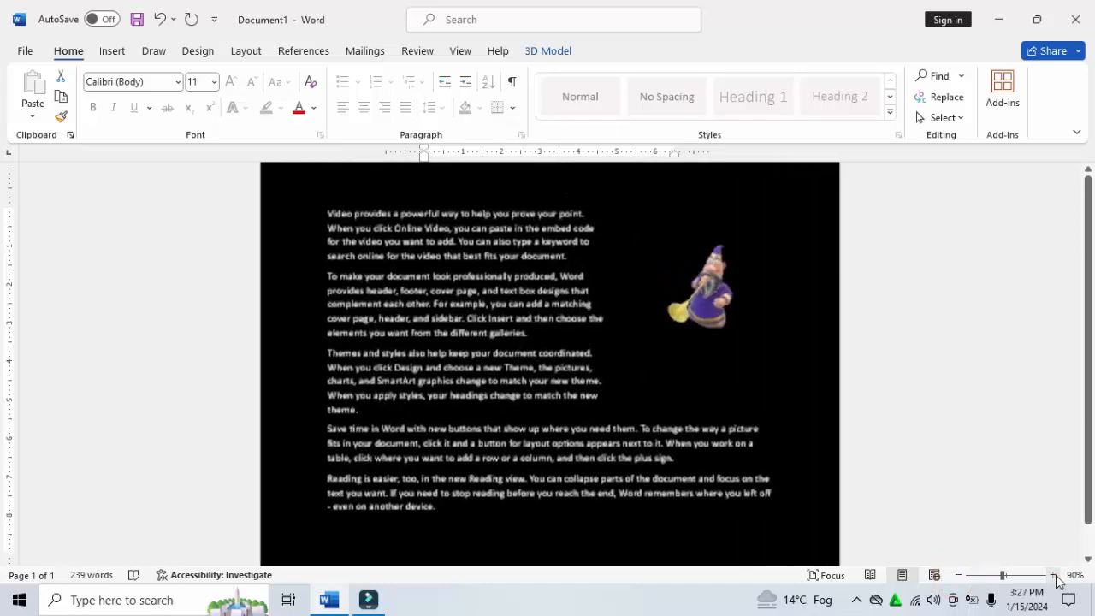
click(1053, 575)
click(1053, 575)
click(1053, 575)
click(1053, 575)
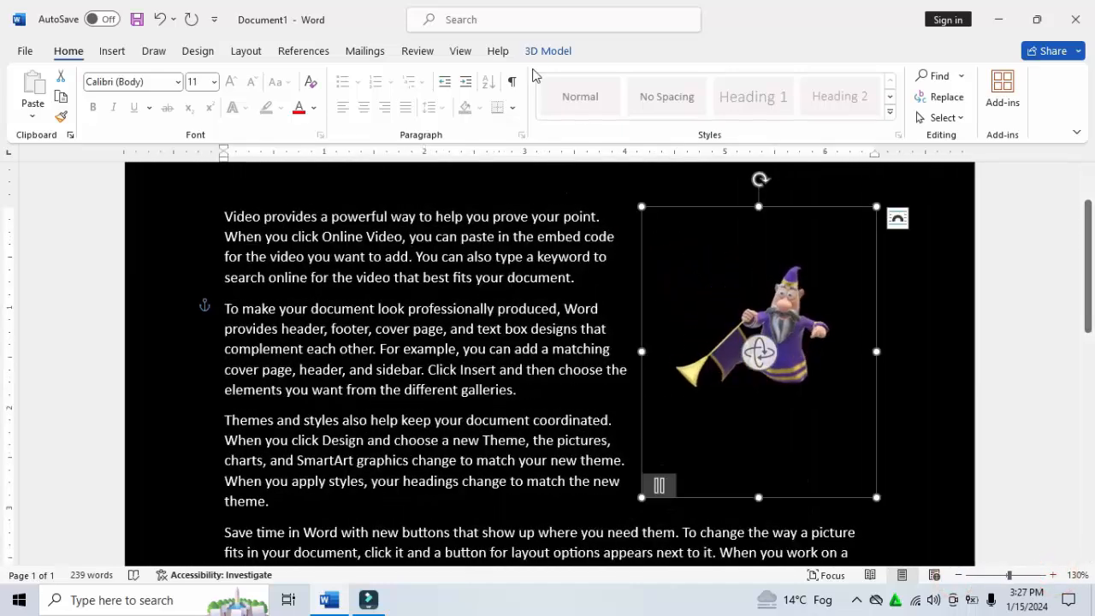
Switch the wizard's animation to Scene 11 and enlarge the wizard inside its frame with Pan & Zoom.
click(535, 52)
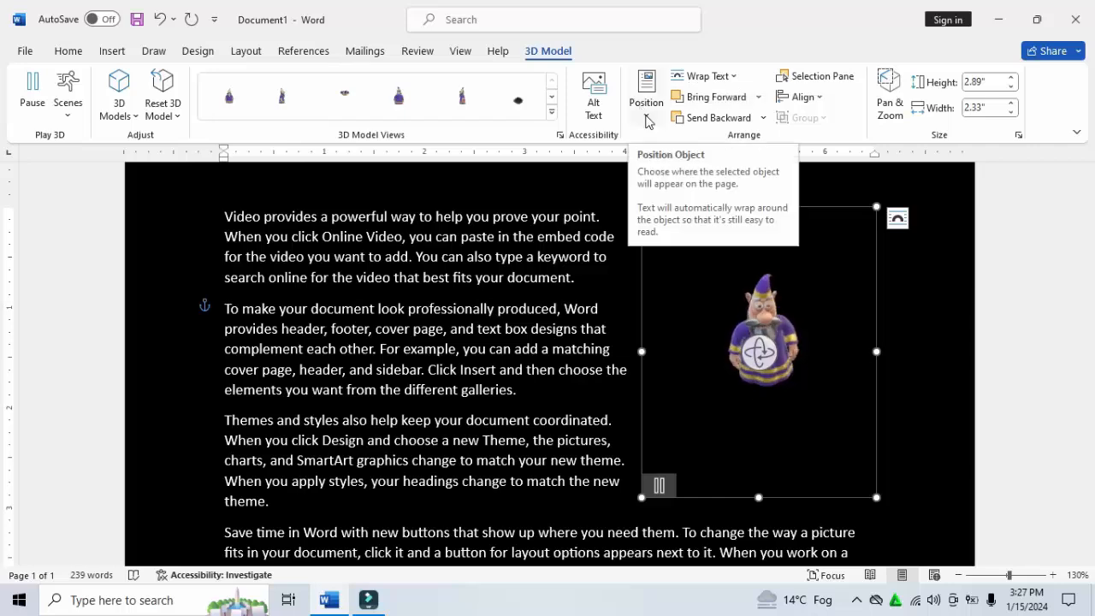
click(551, 109)
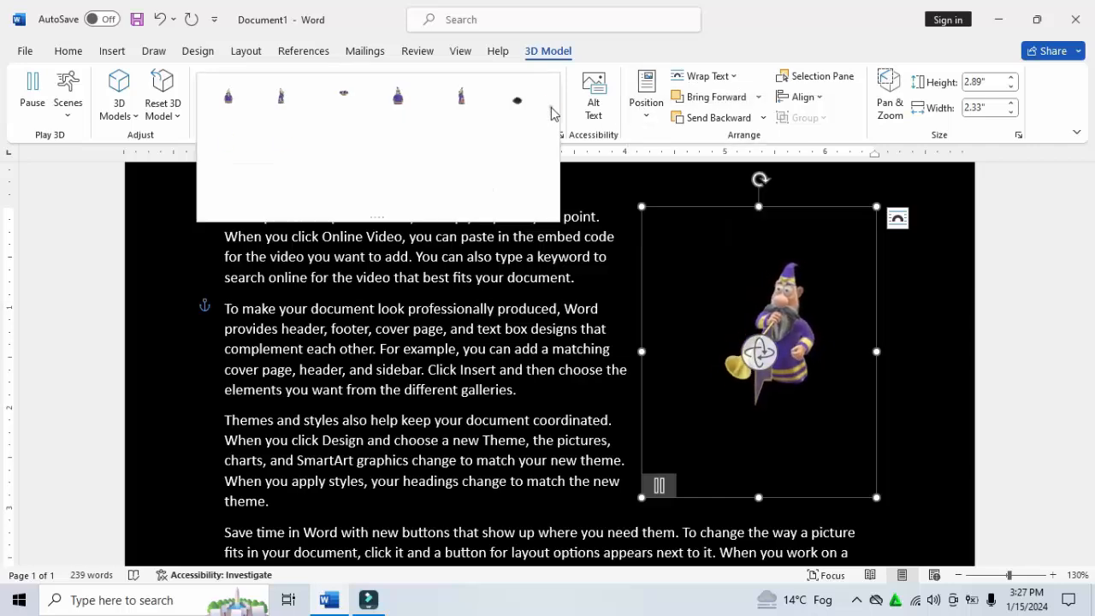
click(70, 117)
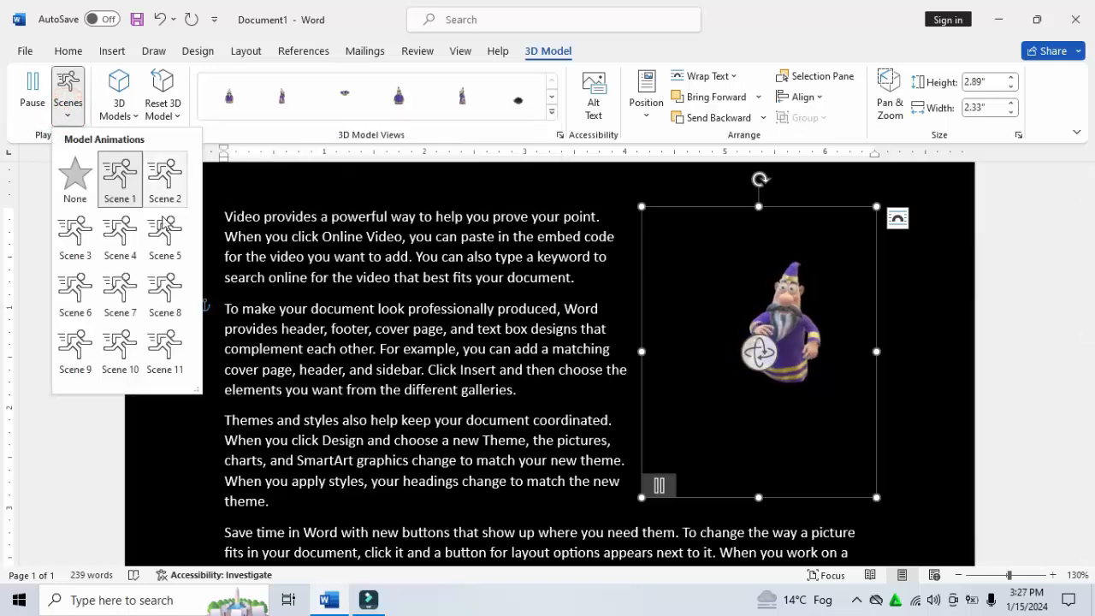
click(164, 344)
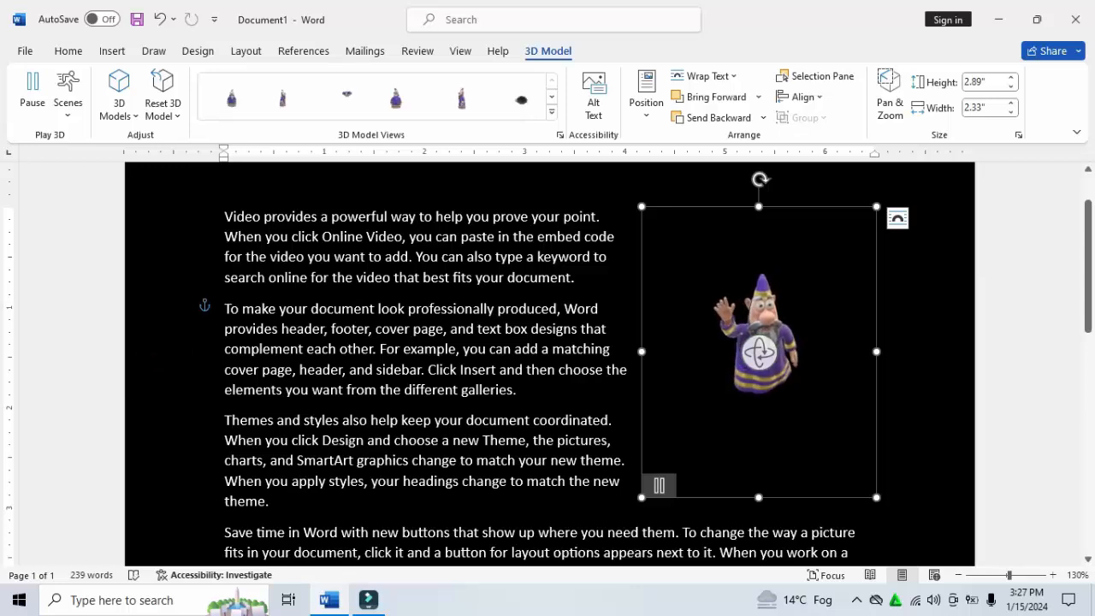
click(888, 107)
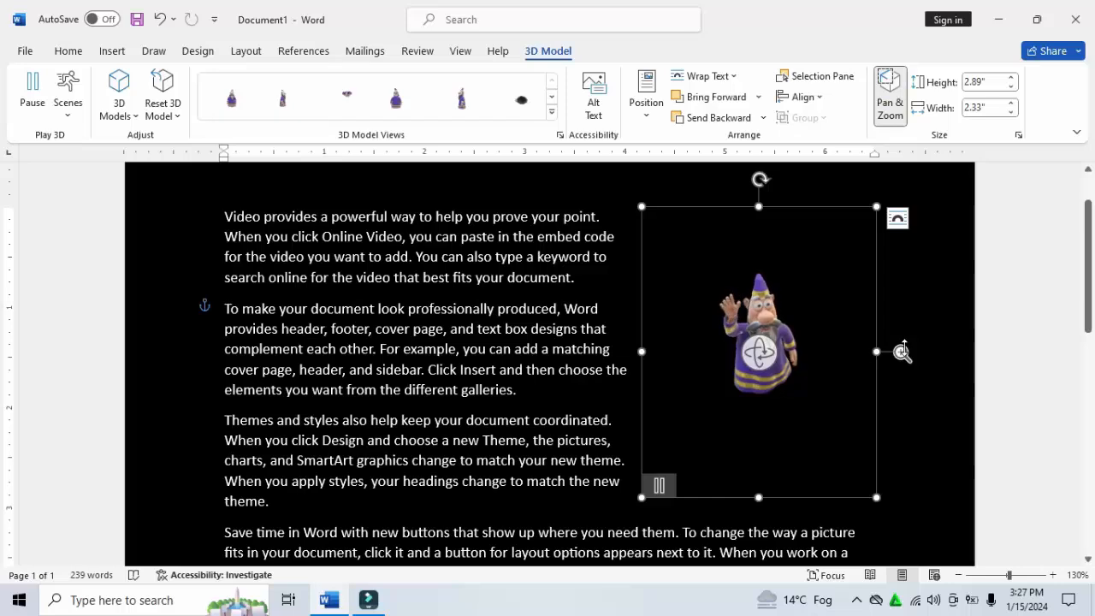
drag(902, 351, 896, 286)
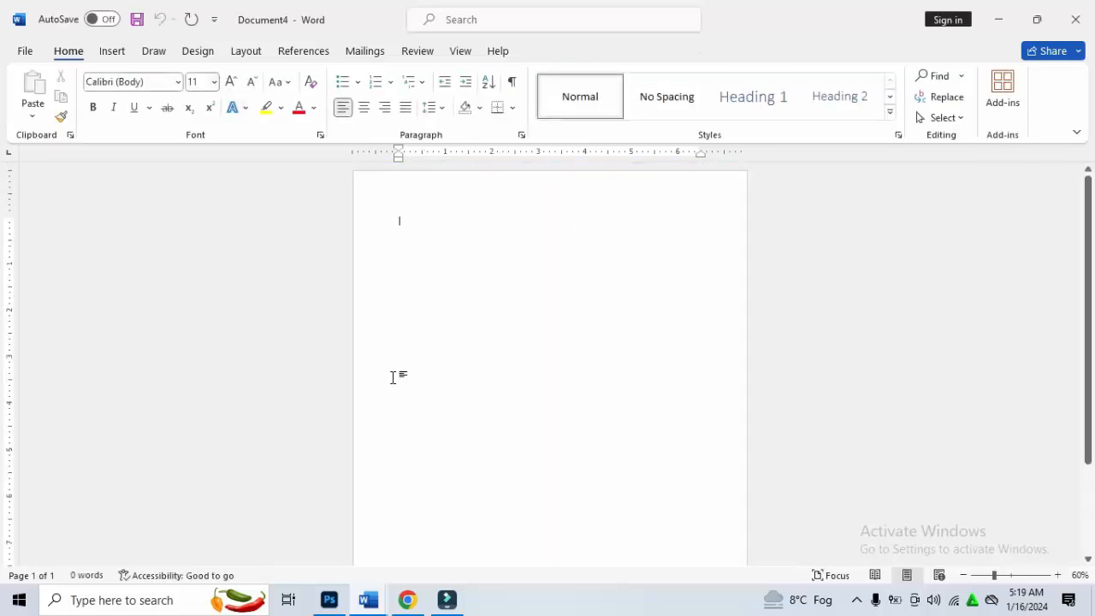
Look at the finished landscape scene with 3D models in Document2, and return to the blank Document4.
mouse_move(370, 603)
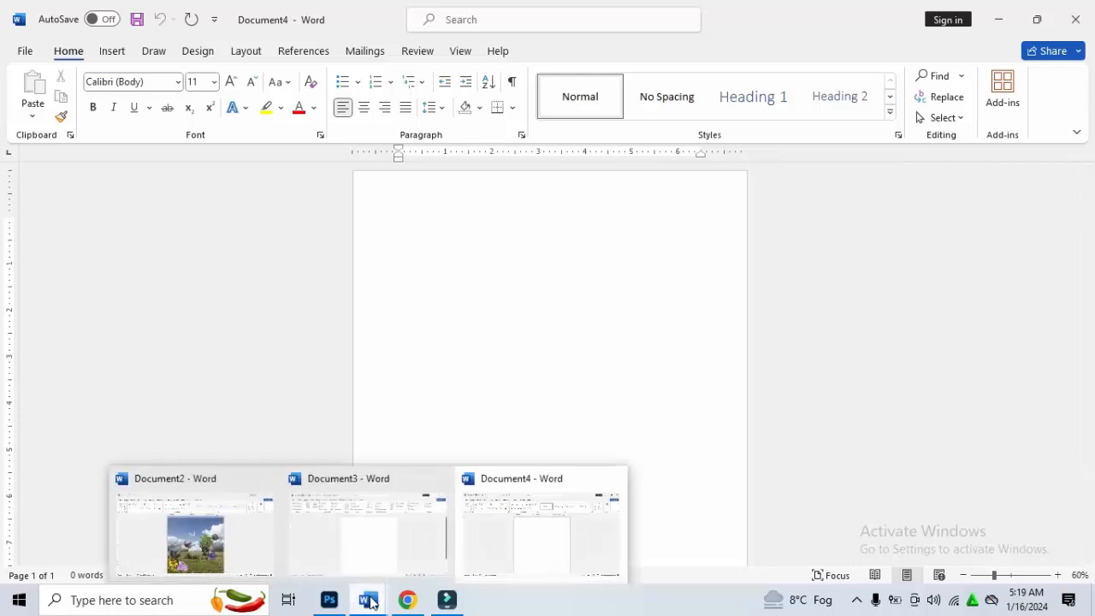
click(227, 529)
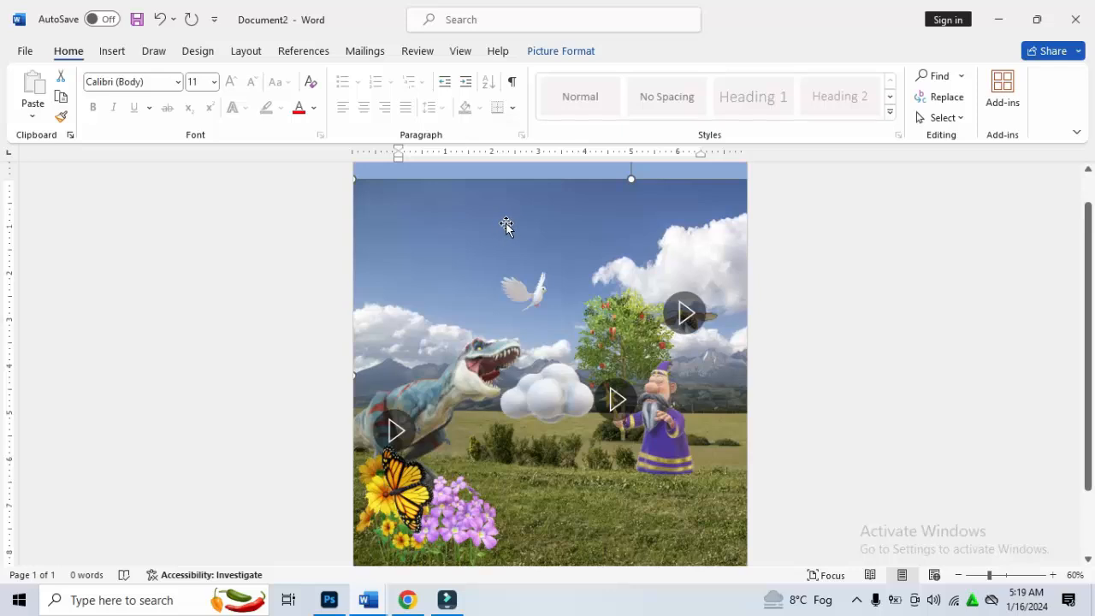
mouse_move(368, 600)
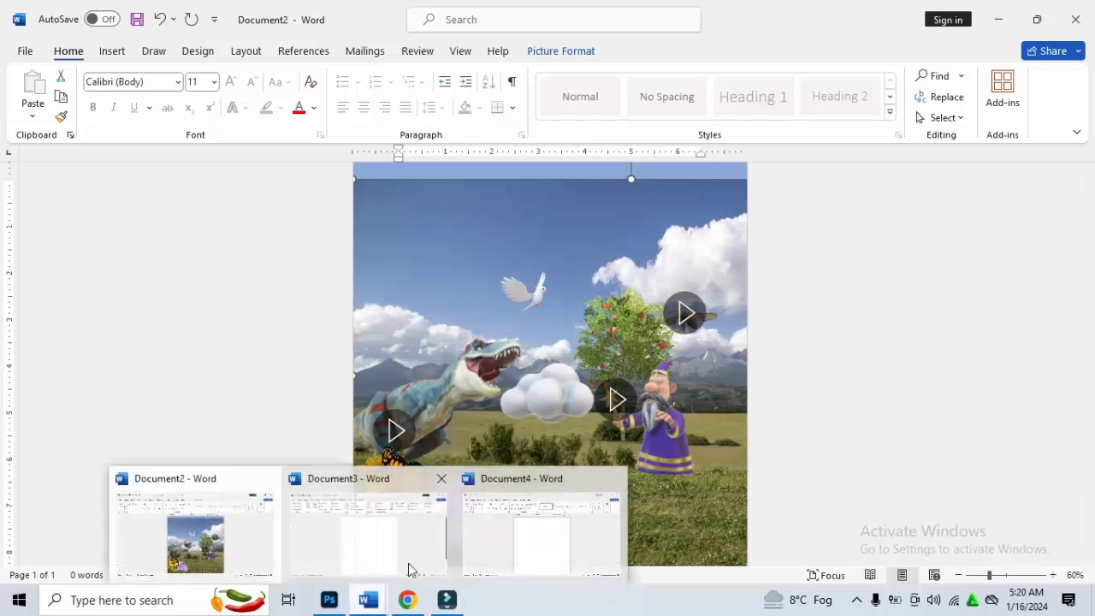
click(491, 532)
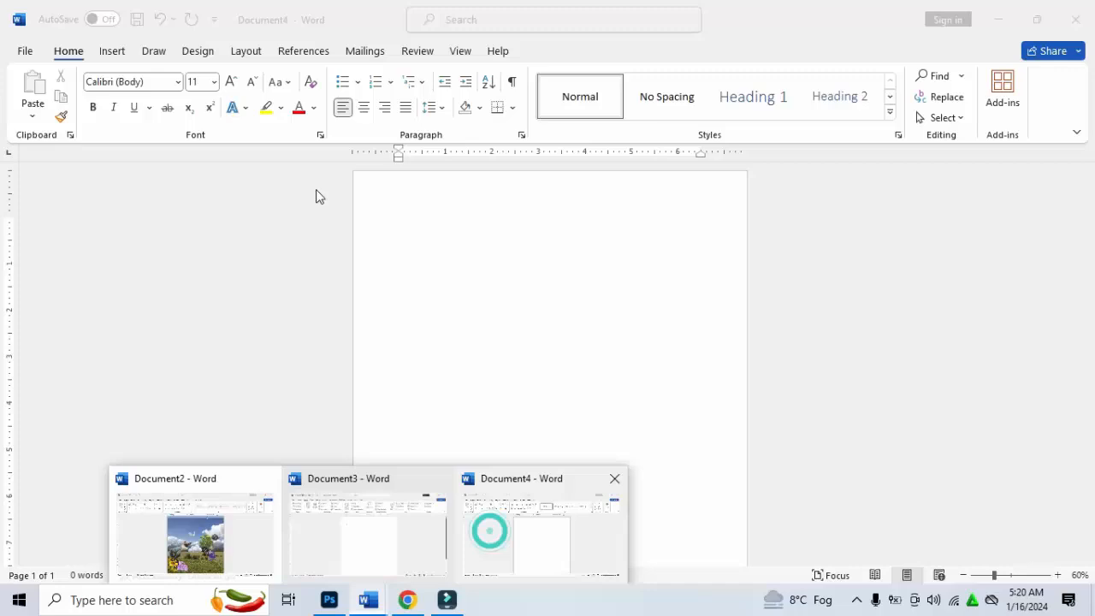
Search the online pictures for "natural background" to insert into the blank document.
click(113, 51)
click(186, 120)
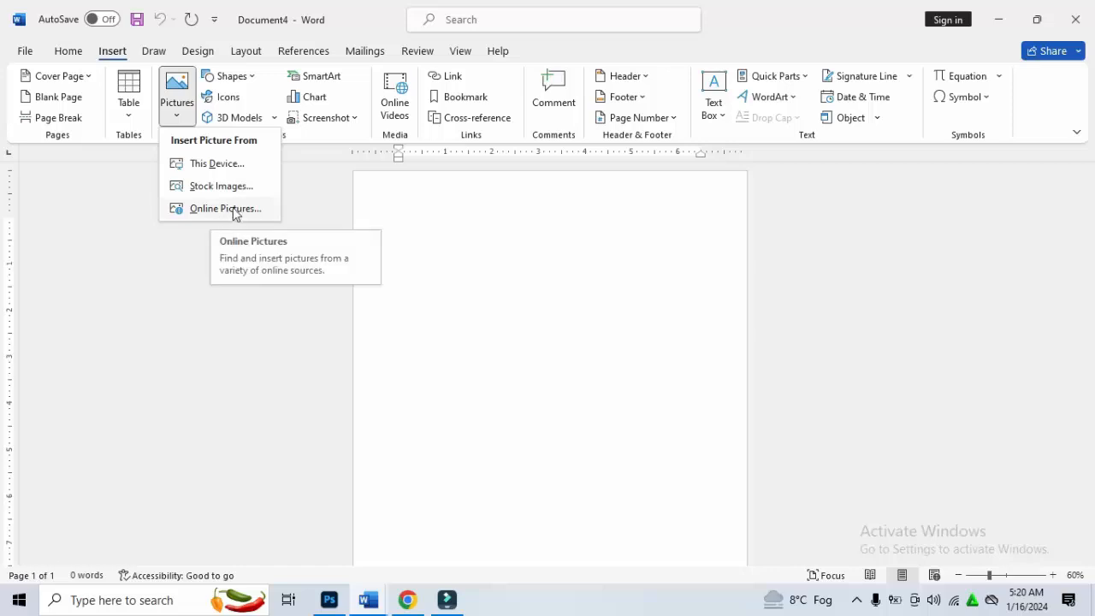
click(228, 209)
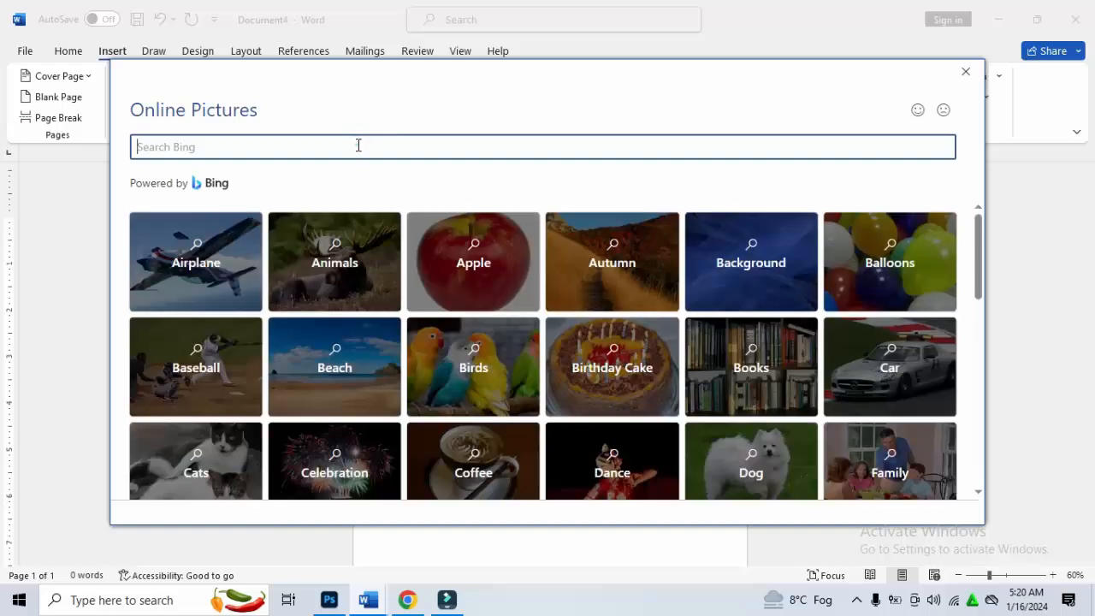
click(358, 145)
text(natural backgroun)
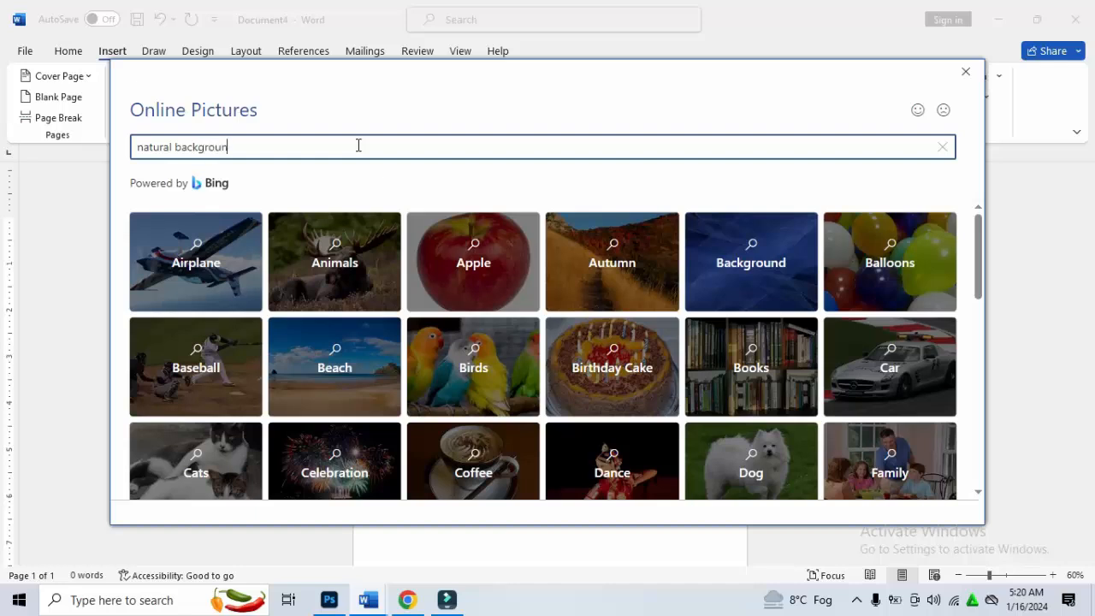
text(d)
key(Return)
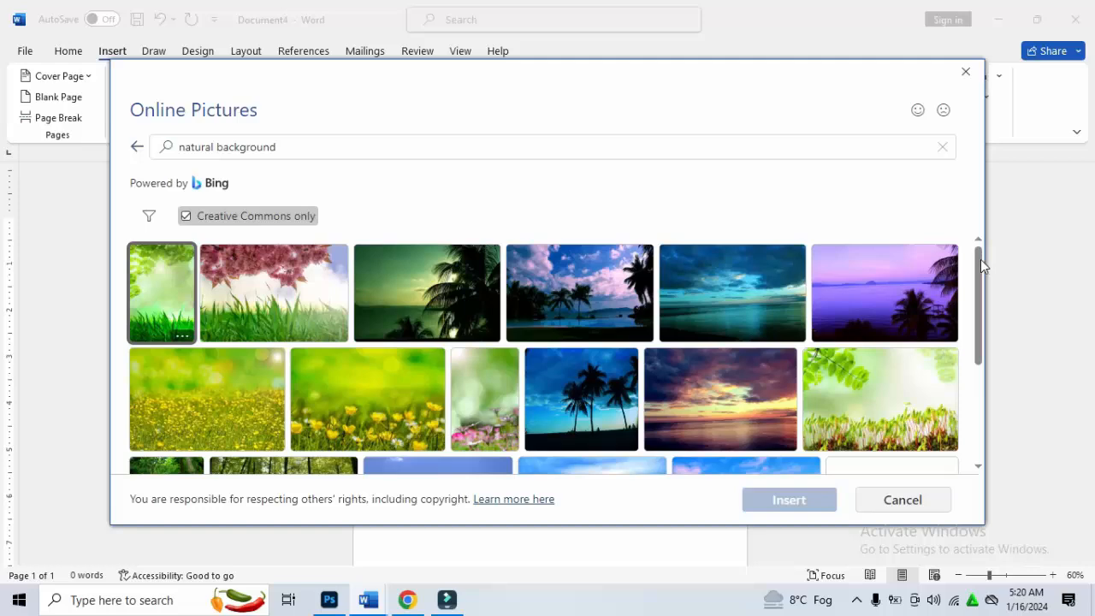
Insert the picture of a green field with mountains and white clouds, and enlarge it to about 5.67" high by 8.51" wide.
drag(981, 259, 981, 359)
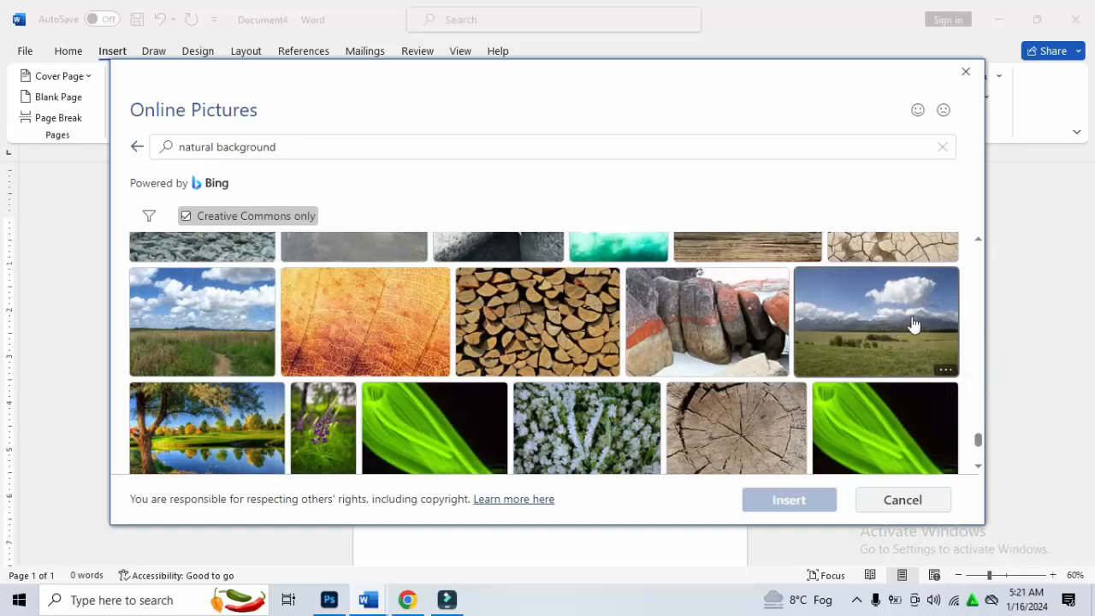
click(872, 347)
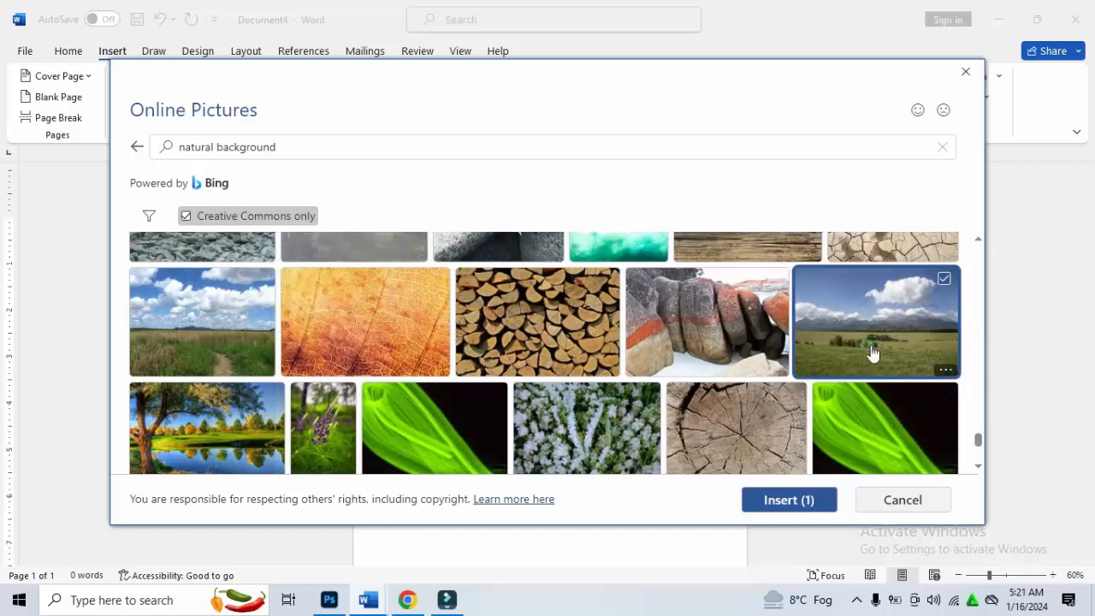
click(815, 499)
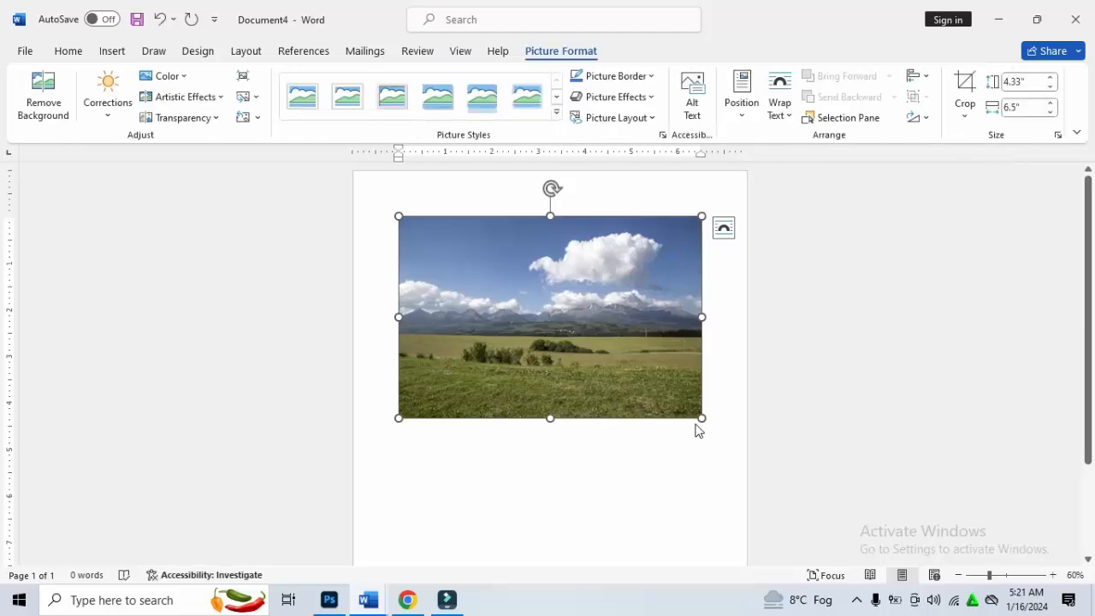
drag(701, 424, 750, 565)
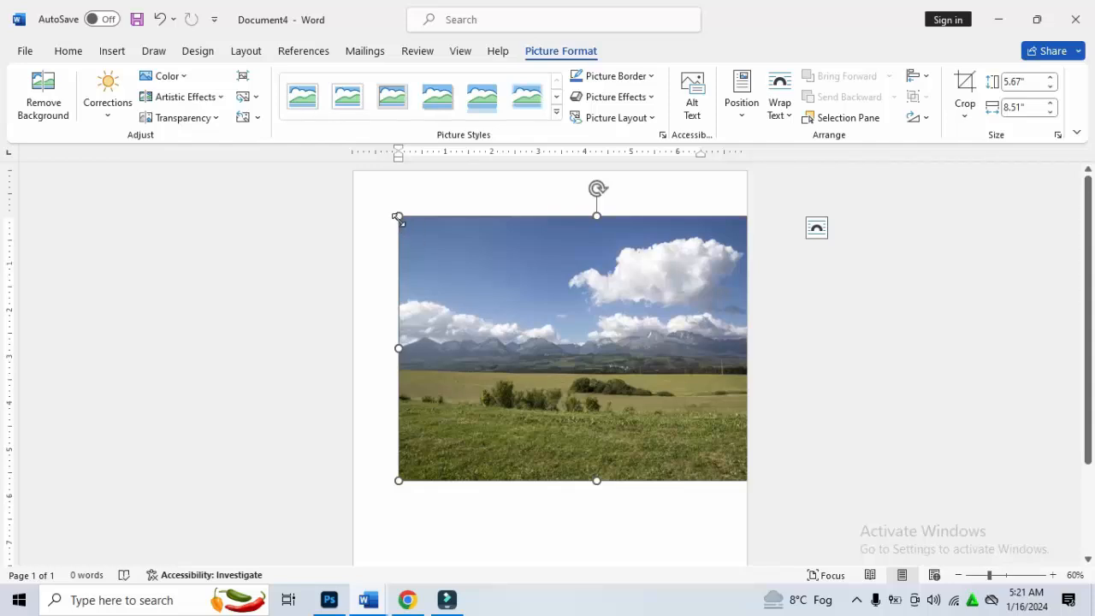
Enlarge the landscape picture to about 6.37" by 9.56", set its text wrapping to Square, and move it to the page's left edge.
drag(397, 218, 291, 206)
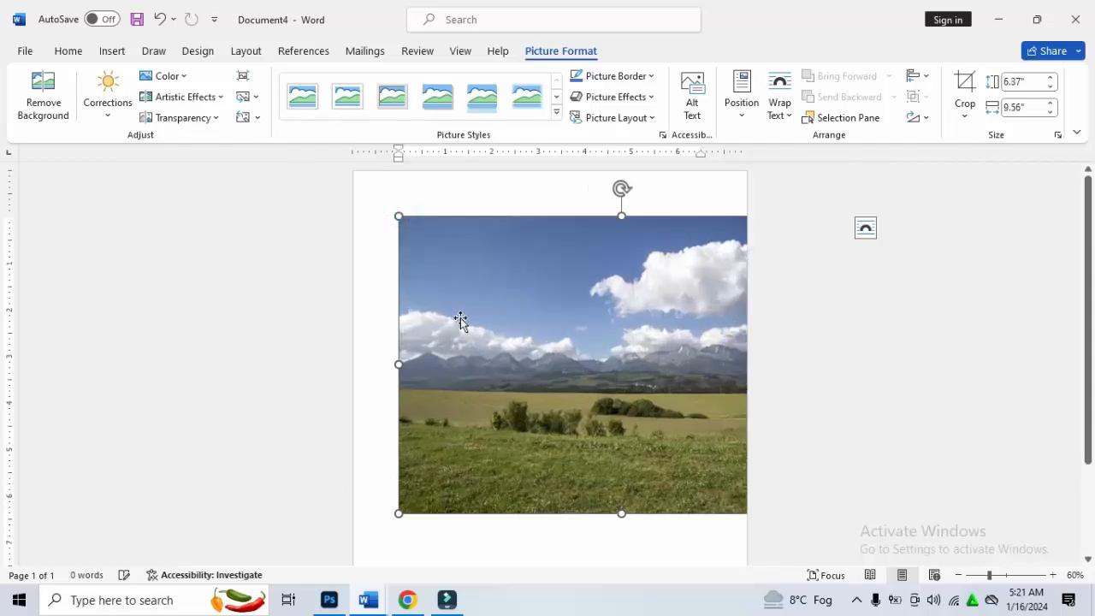
click(864, 228)
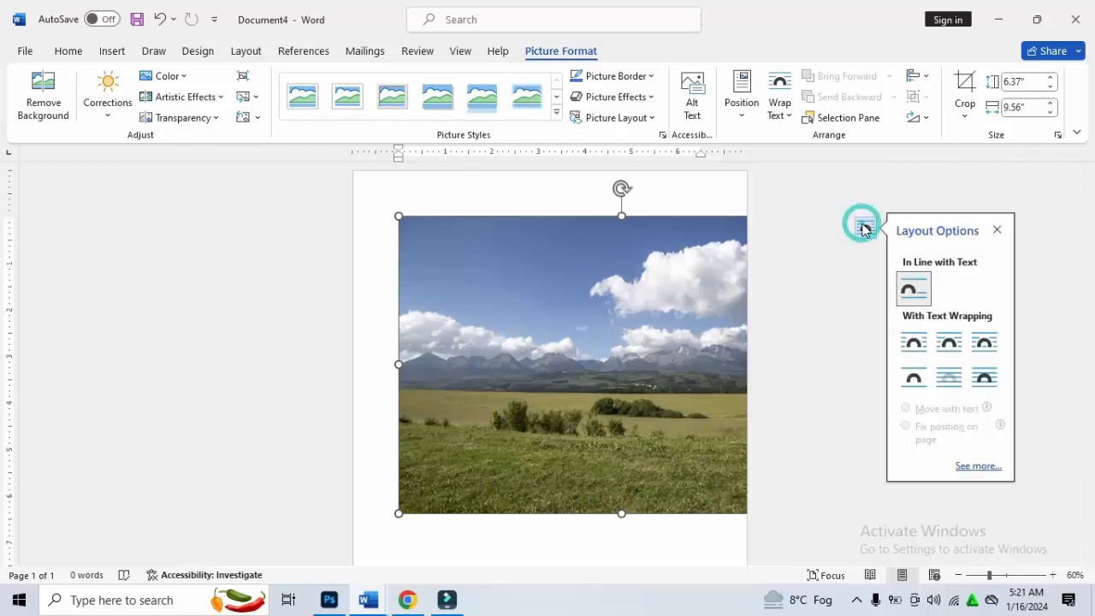
click(914, 342)
drag(678, 263, 651, 270)
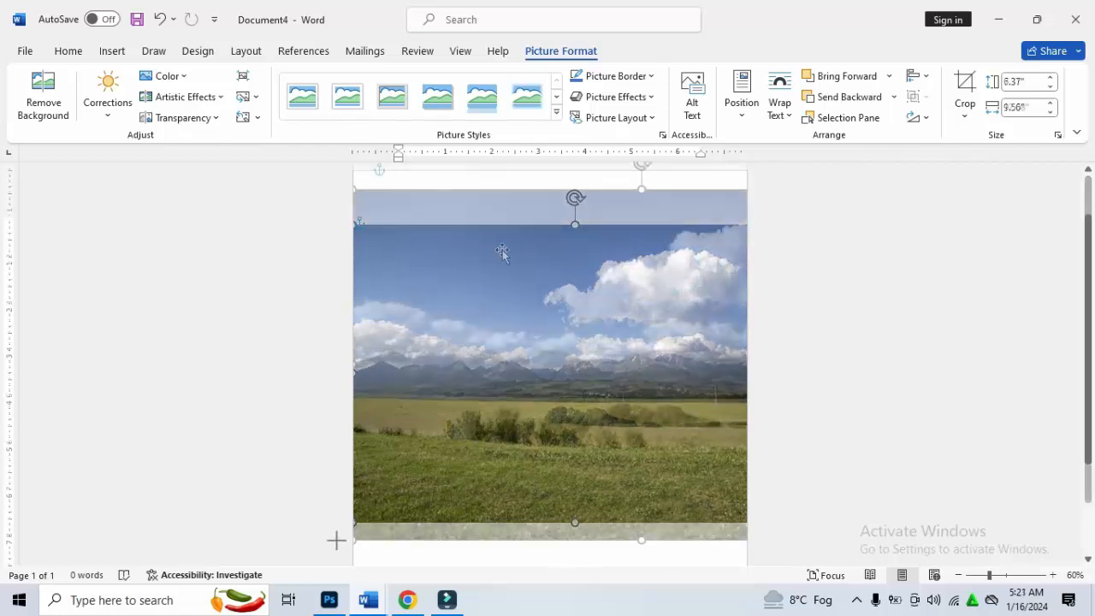
Enlarge the landscape picture to about 7.71" high by 12.73" wide so it spans the page, and deselect it.
drag(334, 538, 322, 545)
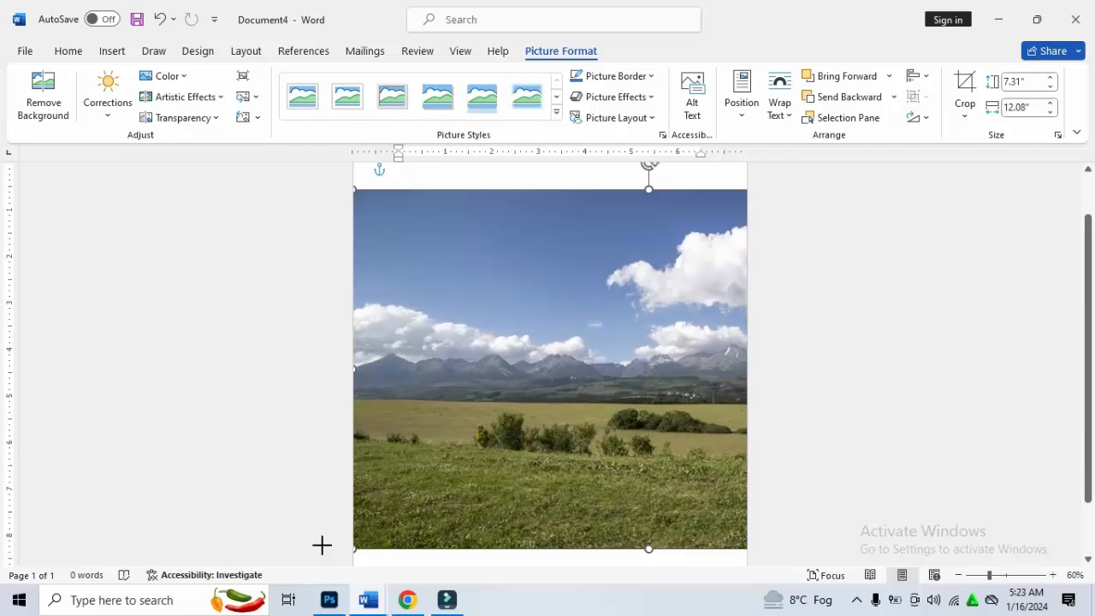
click(529, 569)
click(821, 445)
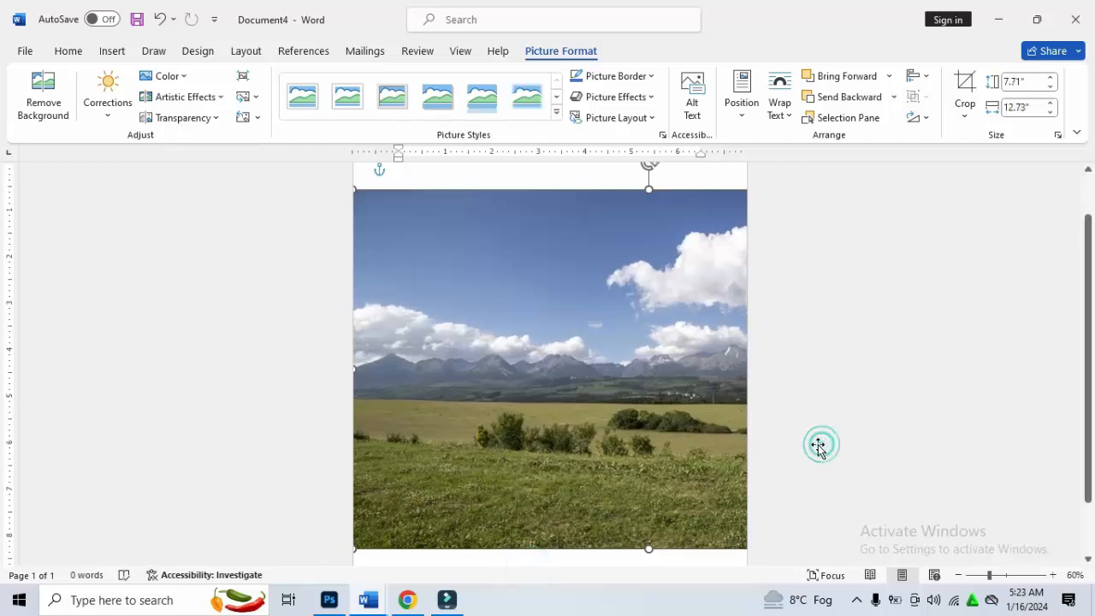
click(786, 356)
click(202, 276)
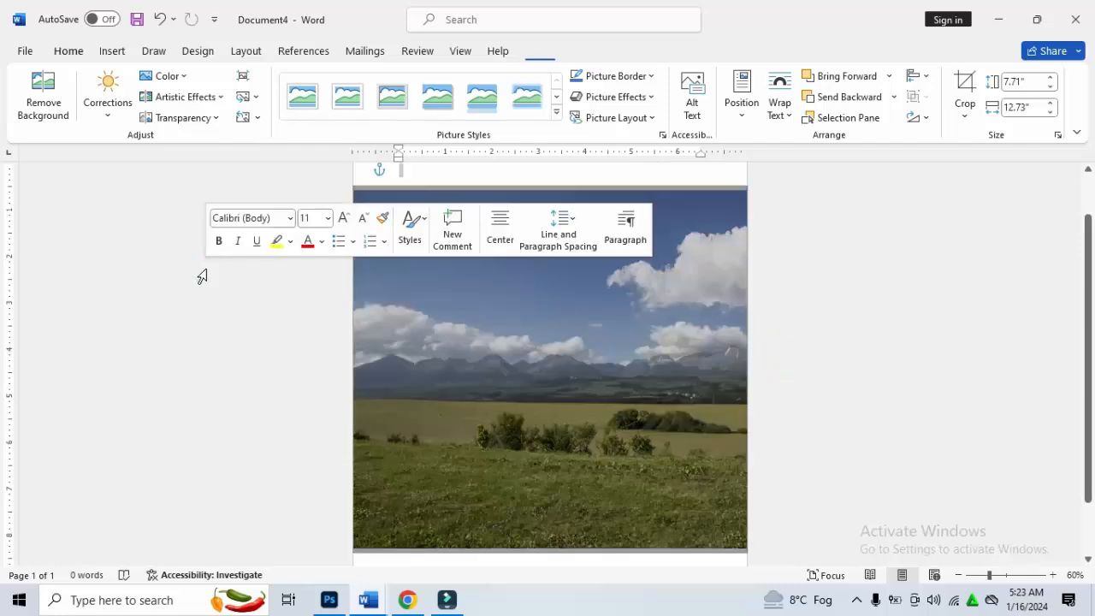
click(812, 317)
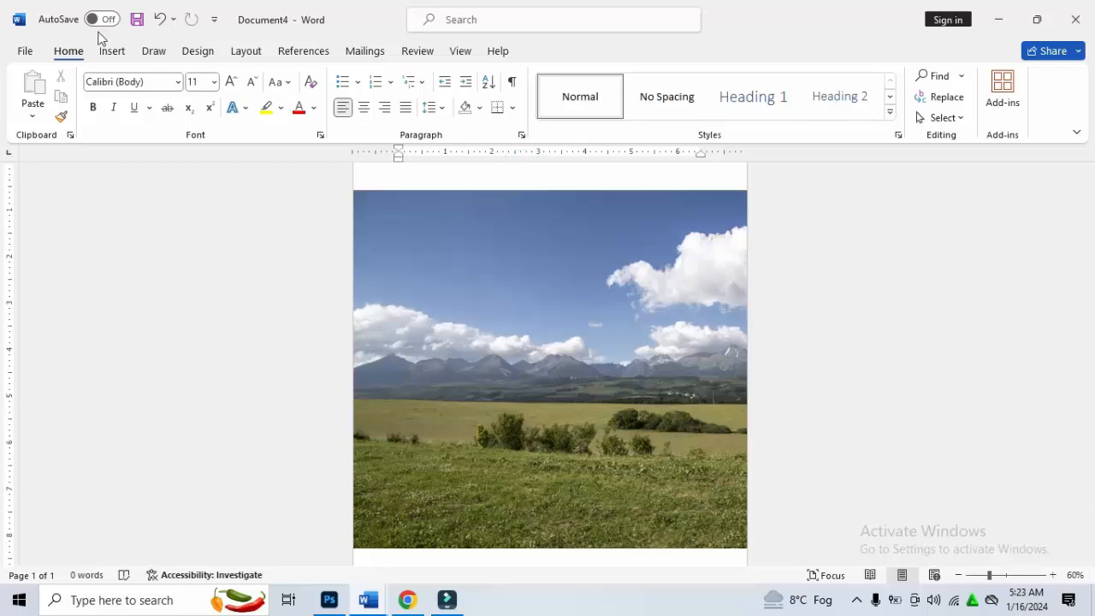
Insert the T-rex and wizard models from the online Animated for Education 3D collection.
click(110, 54)
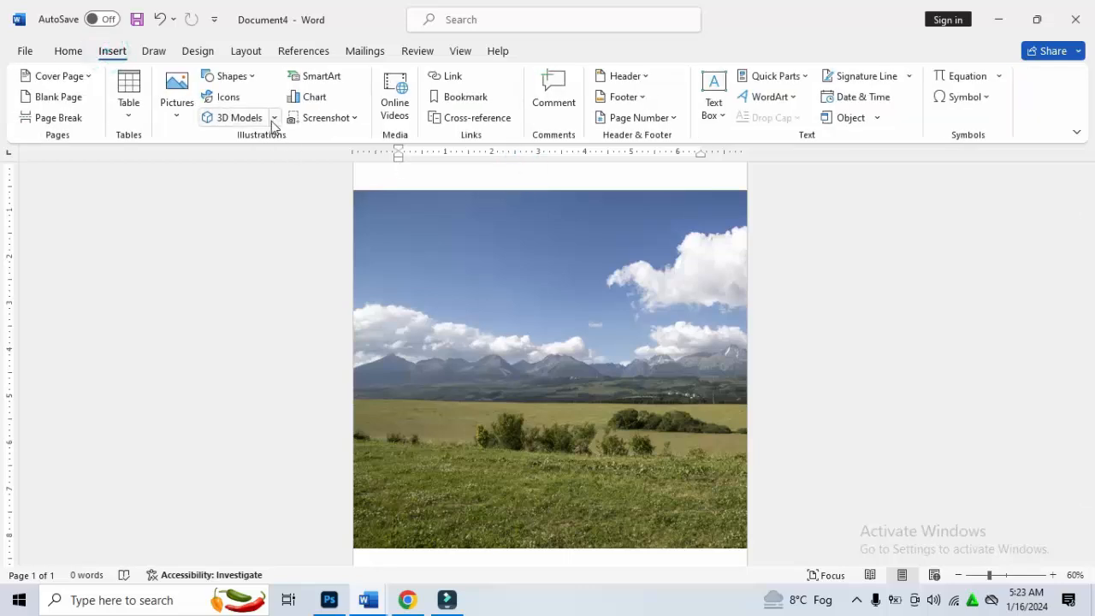
click(273, 119)
click(285, 186)
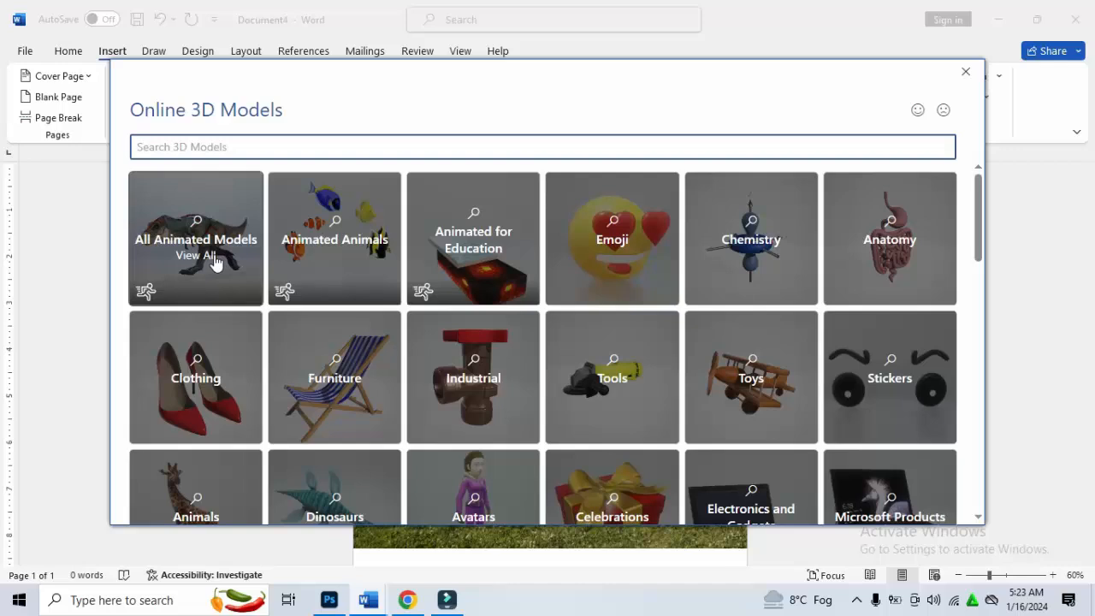
click(462, 264)
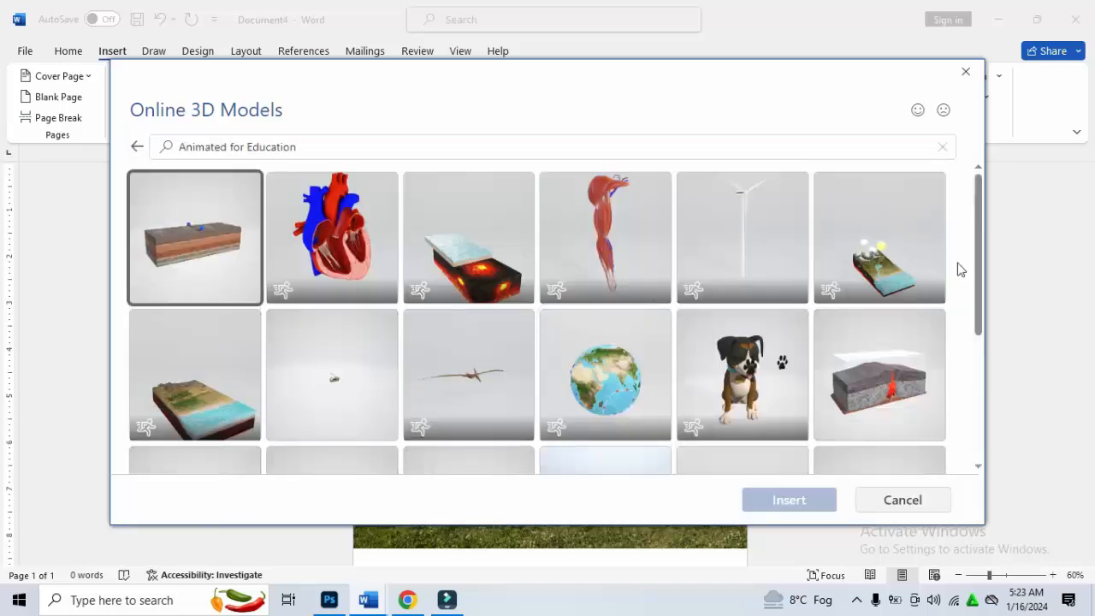
scroll(975, 265, down, 3)
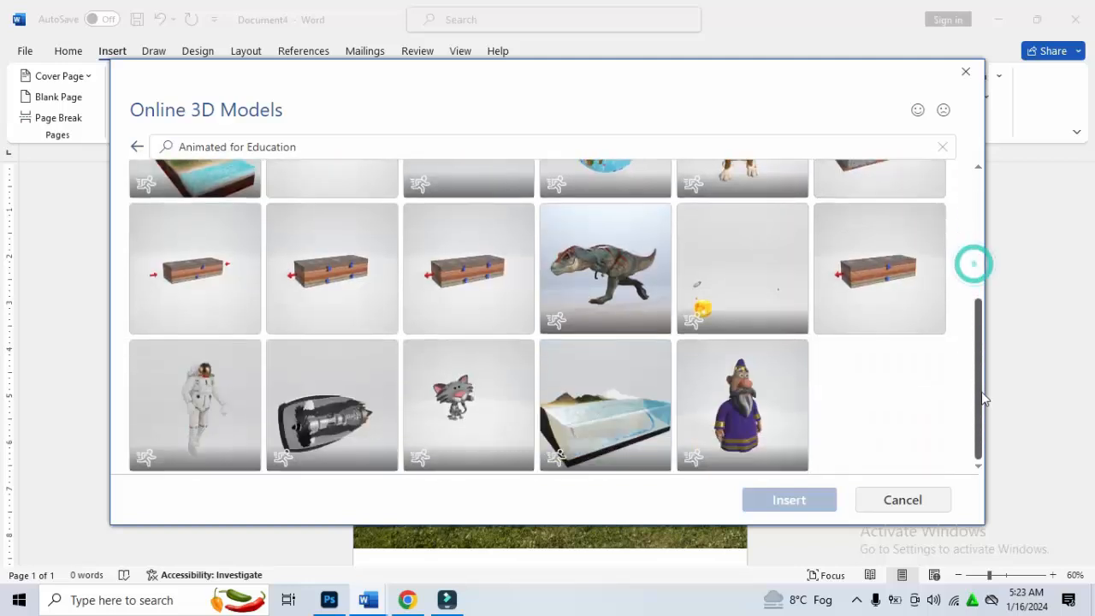
click(588, 286)
click(721, 415)
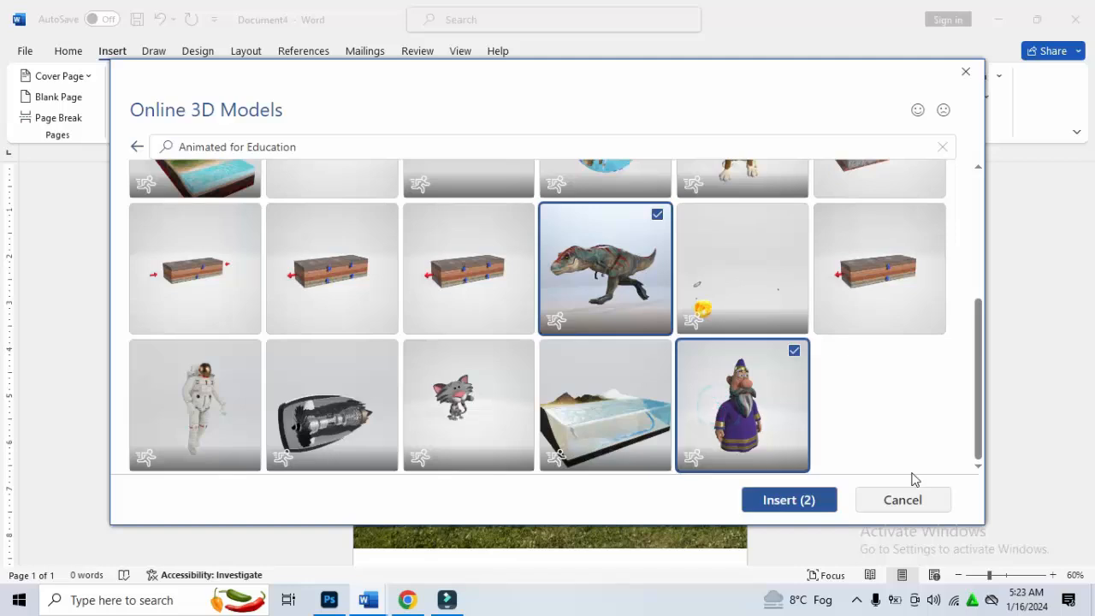
click(804, 503)
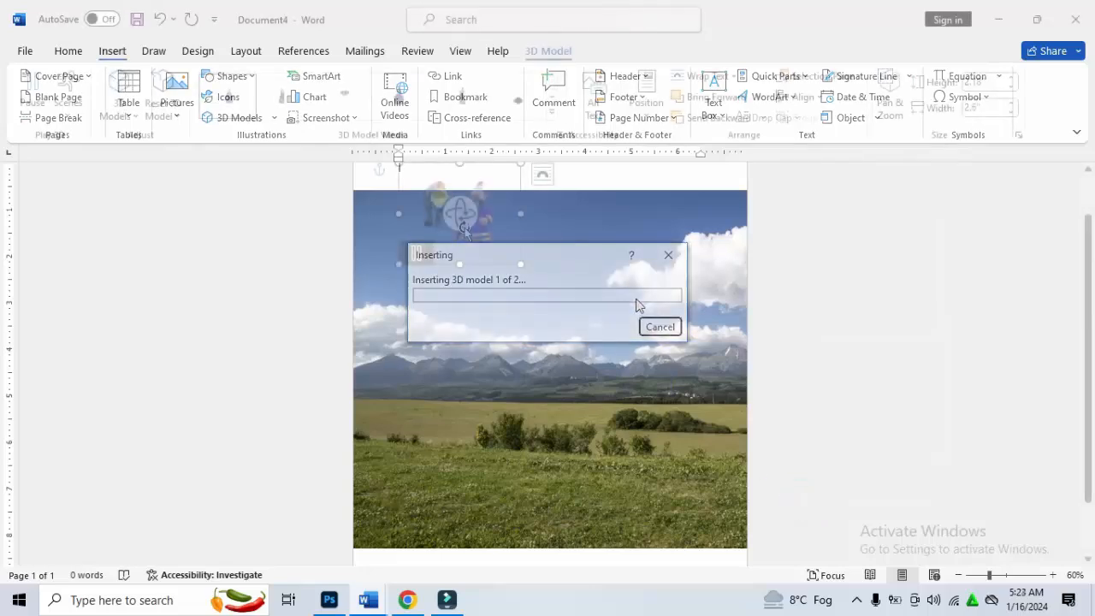
Enlarge the wizard to about 4.65" high by 5.56" wide and place it on the grass facing the dinosaur.
drag(540, 361, 567, 302)
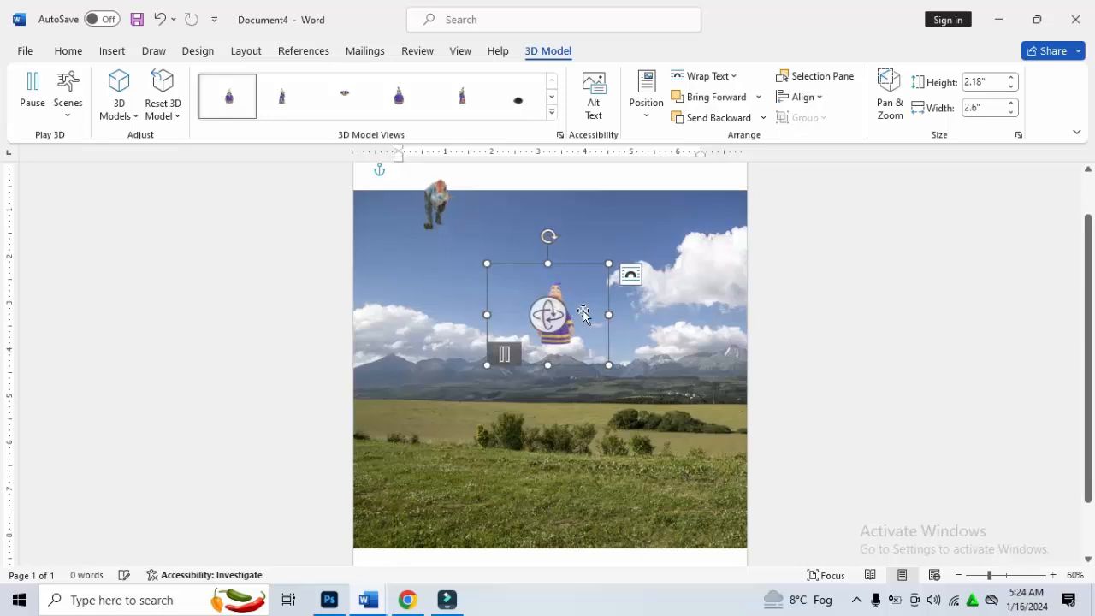
drag(608, 264, 658, 245)
drag(608, 278, 604, 412)
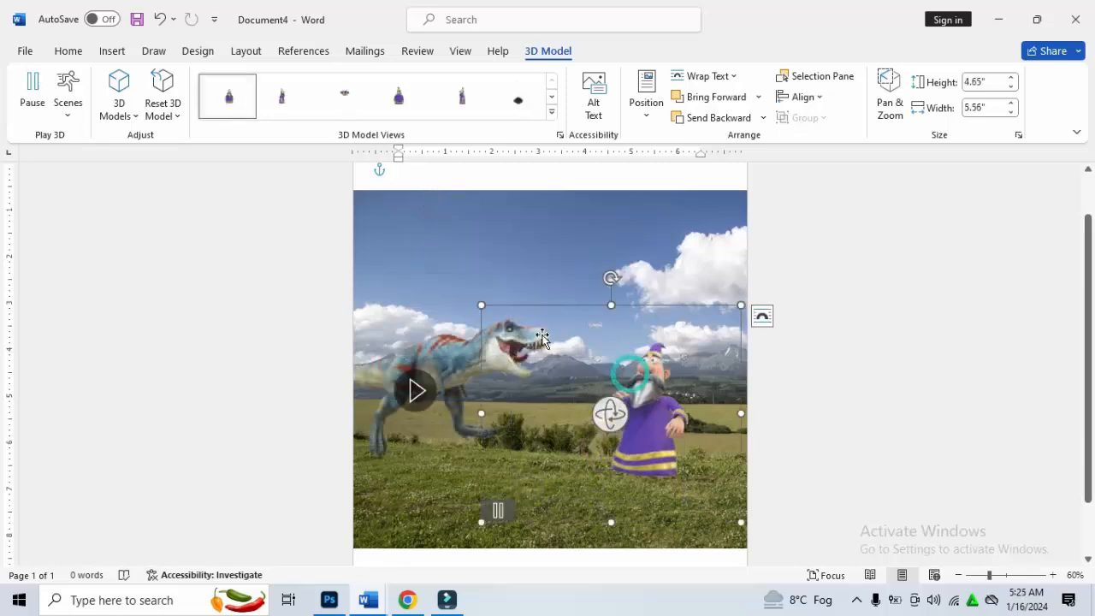
Try the Scene 3 and Scene 4 animations on the wizard, and switch it to Scene 5.
click(68, 116)
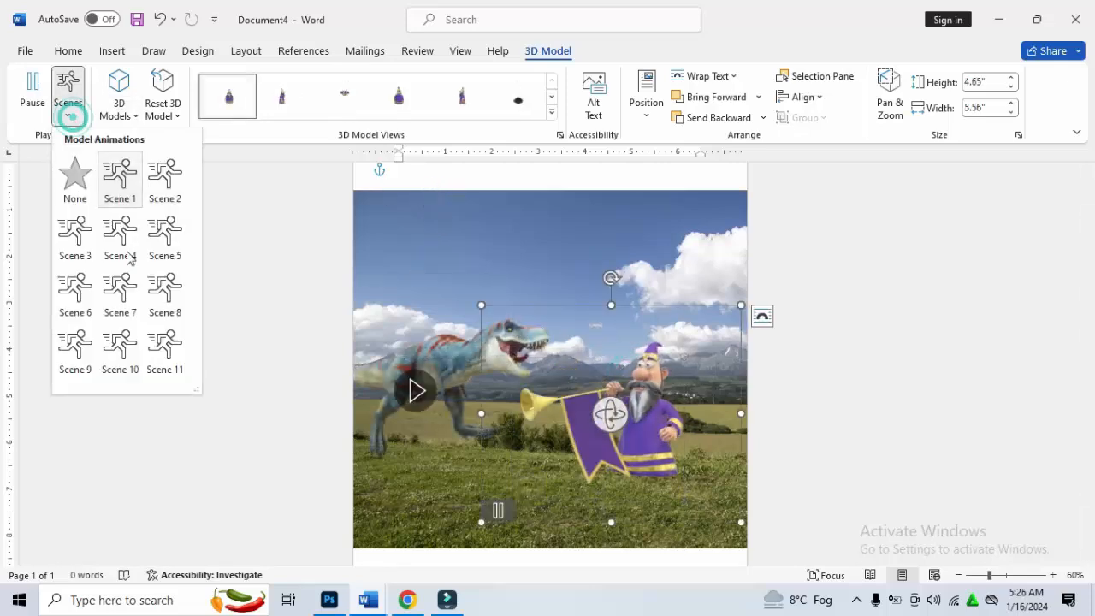
click(74, 247)
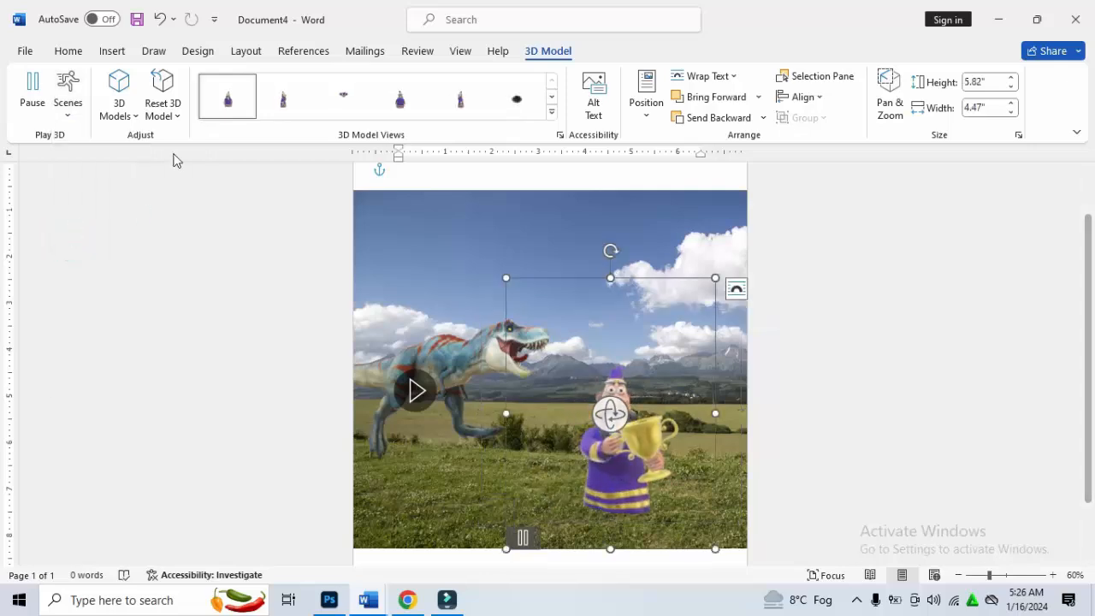
click(67, 117)
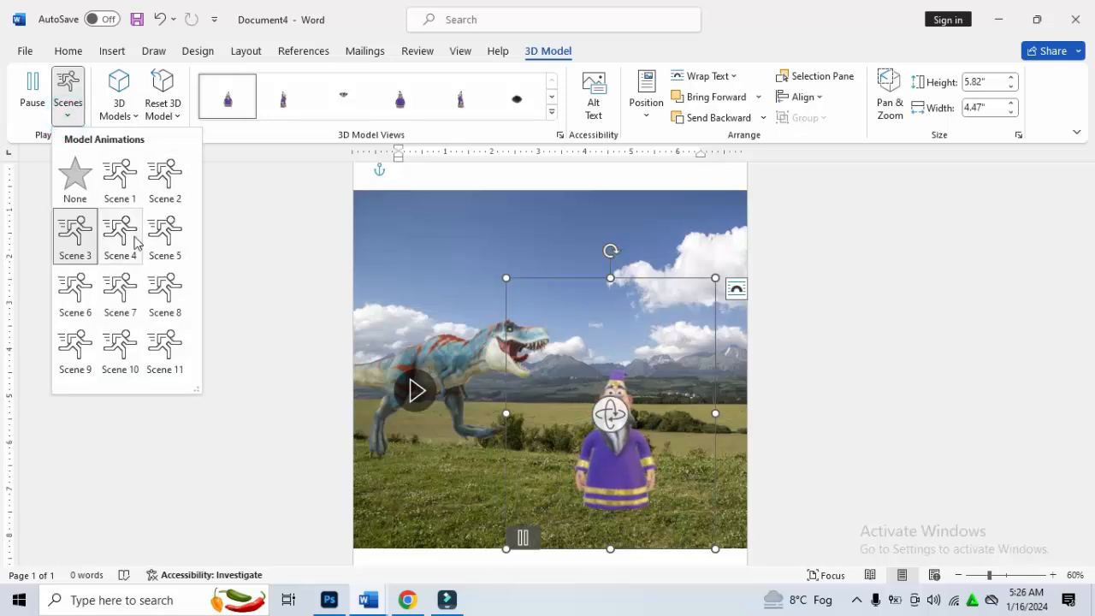
click(144, 238)
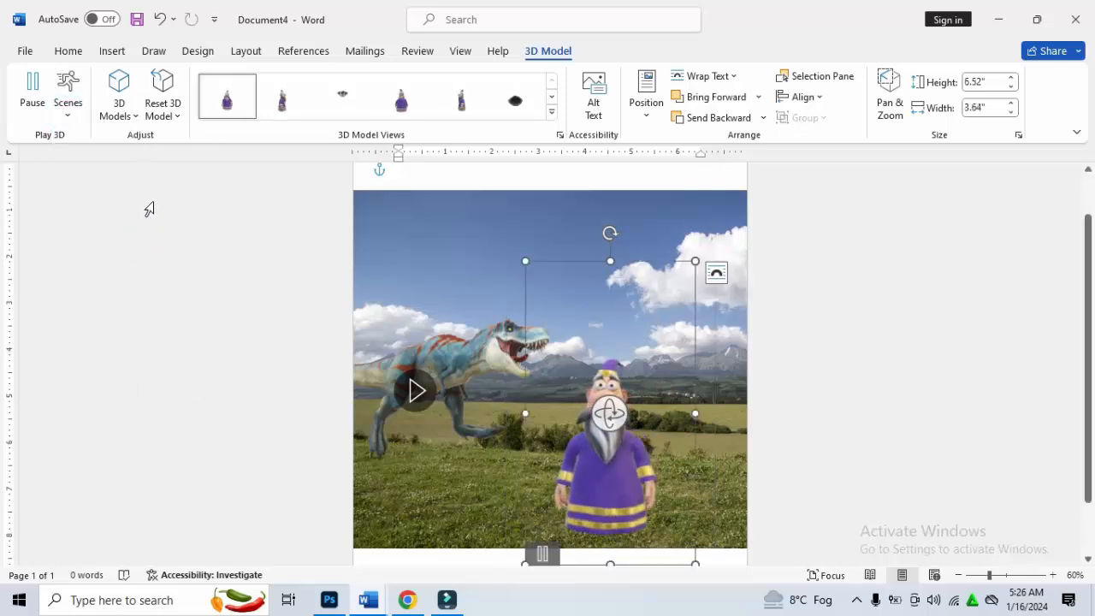
click(68, 111)
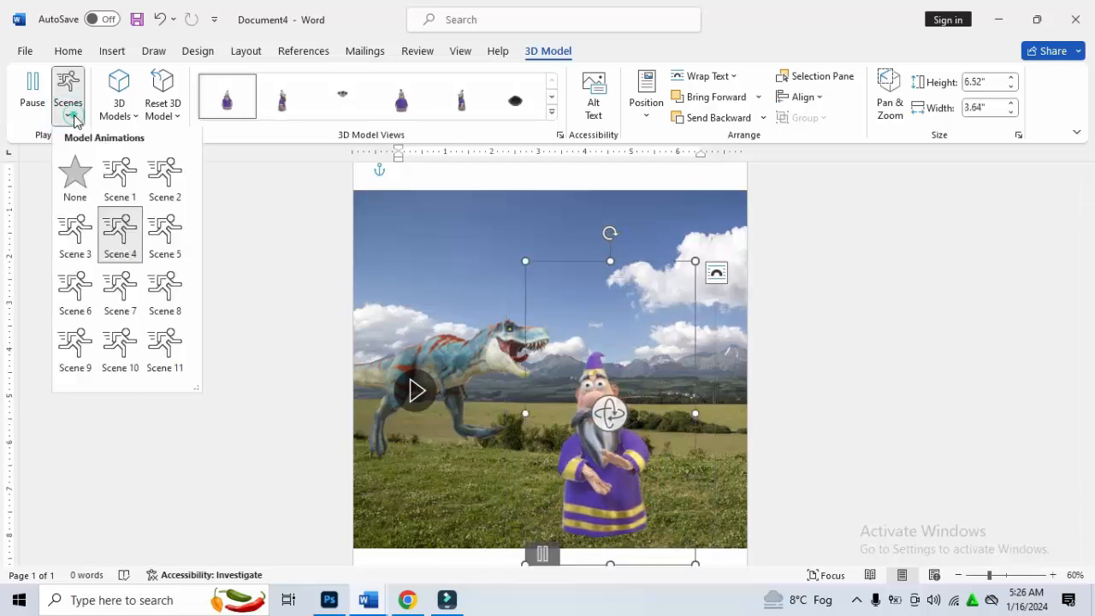
click(171, 240)
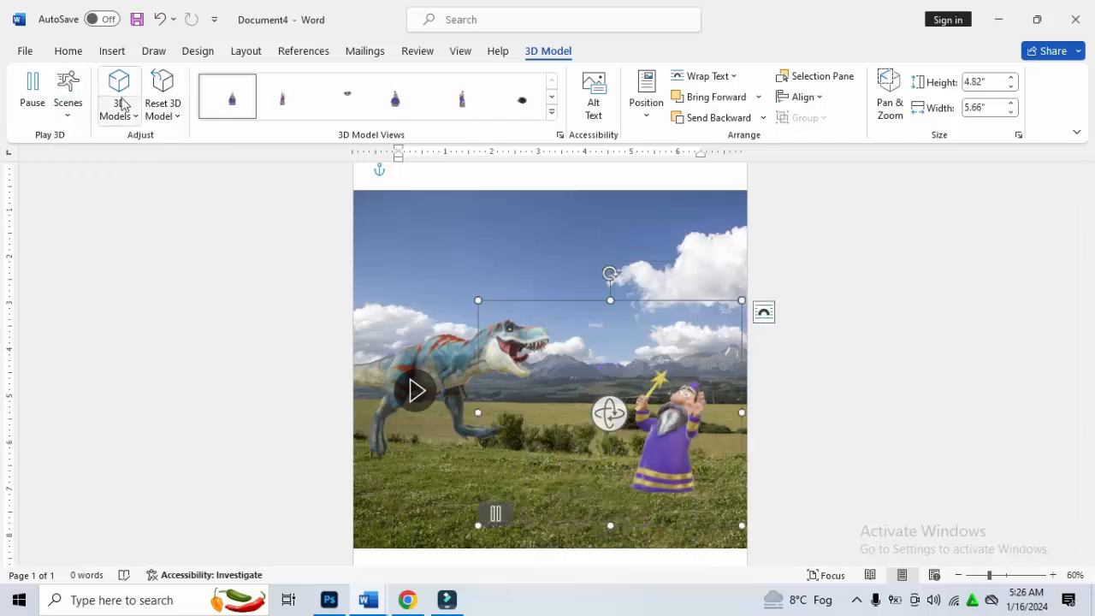
Pause the wizard's animation while the white cloud is showing, and enlarge the wizard model to about 5.51" by 6.47".
click(30, 94)
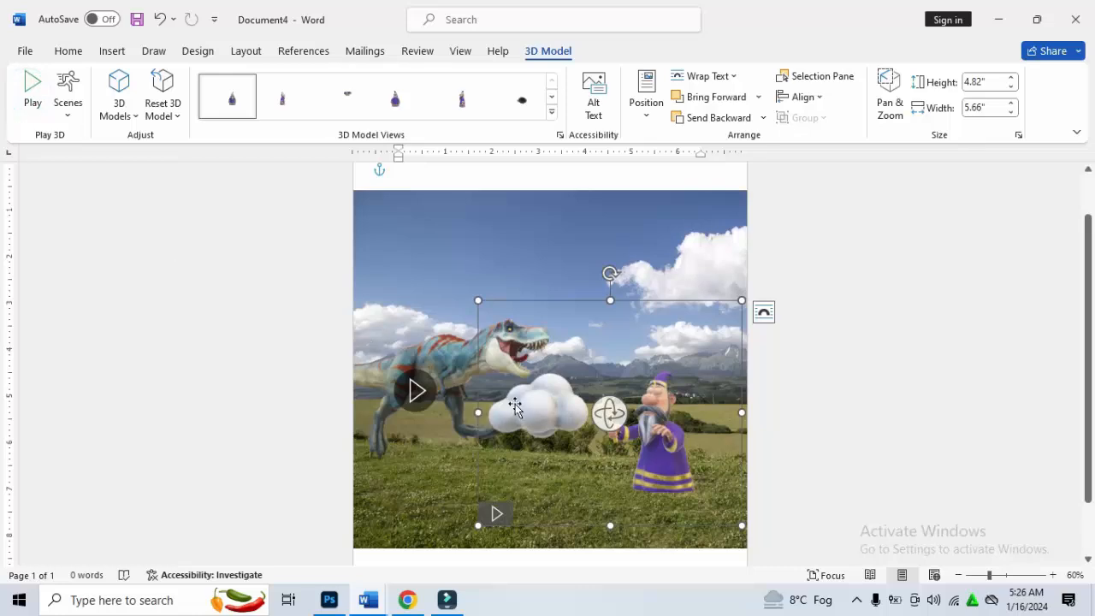
mouse_move(537, 394)
mouse_down()
mouse_move(557, 391)
mouse_move(542, 402)
mouse_up()
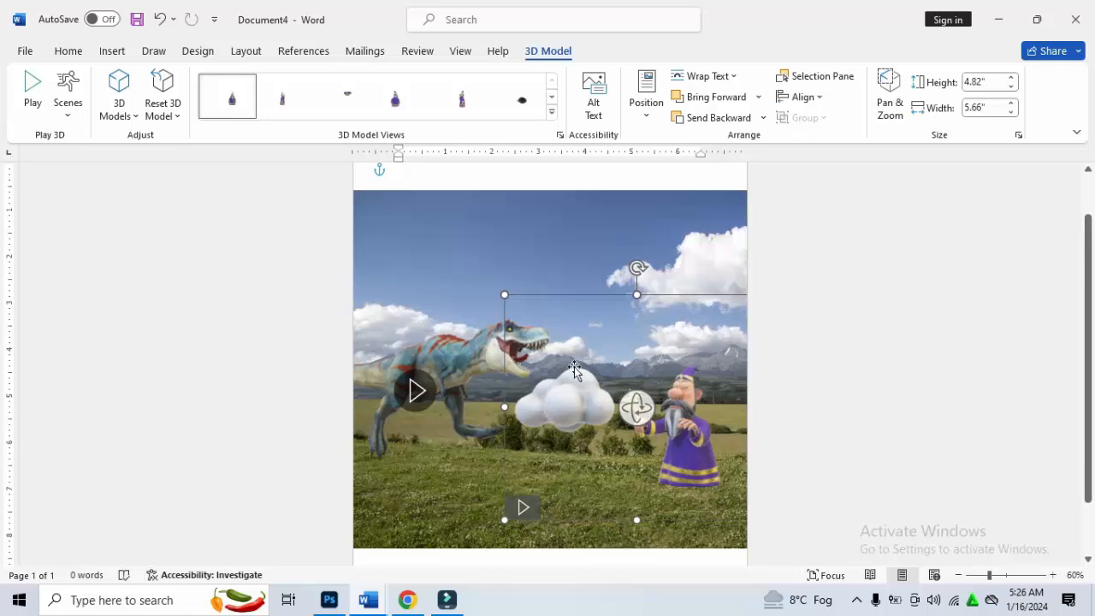
drag(508, 299, 485, 252)
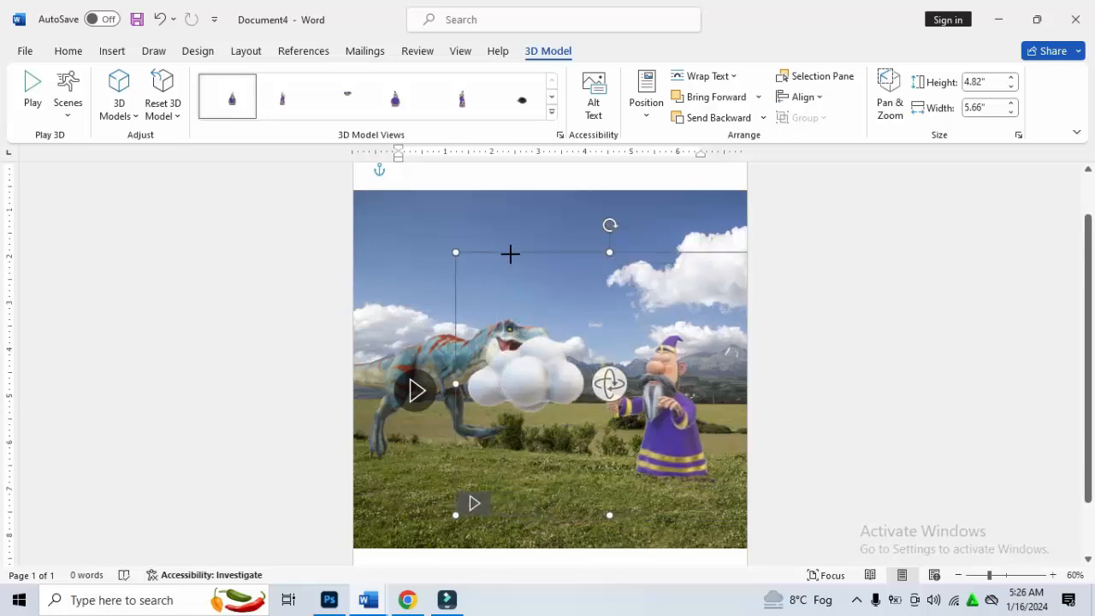
Move the dinosaur down toward the page's left edge and enlarge it to about 5.39" high by 8.69" wide.
click(407, 351)
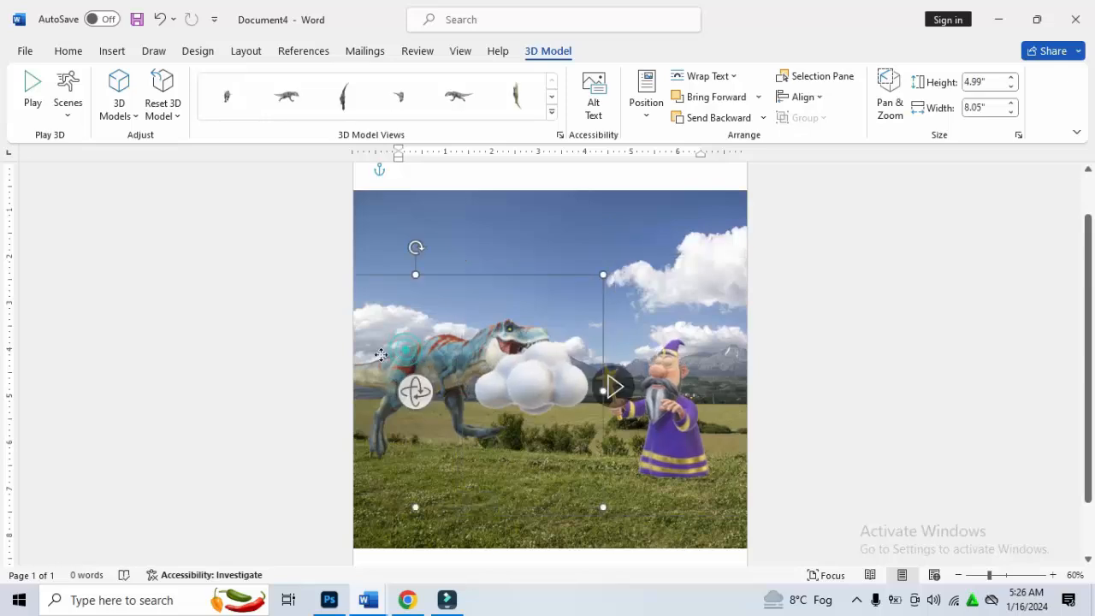
drag(407, 351, 366, 379)
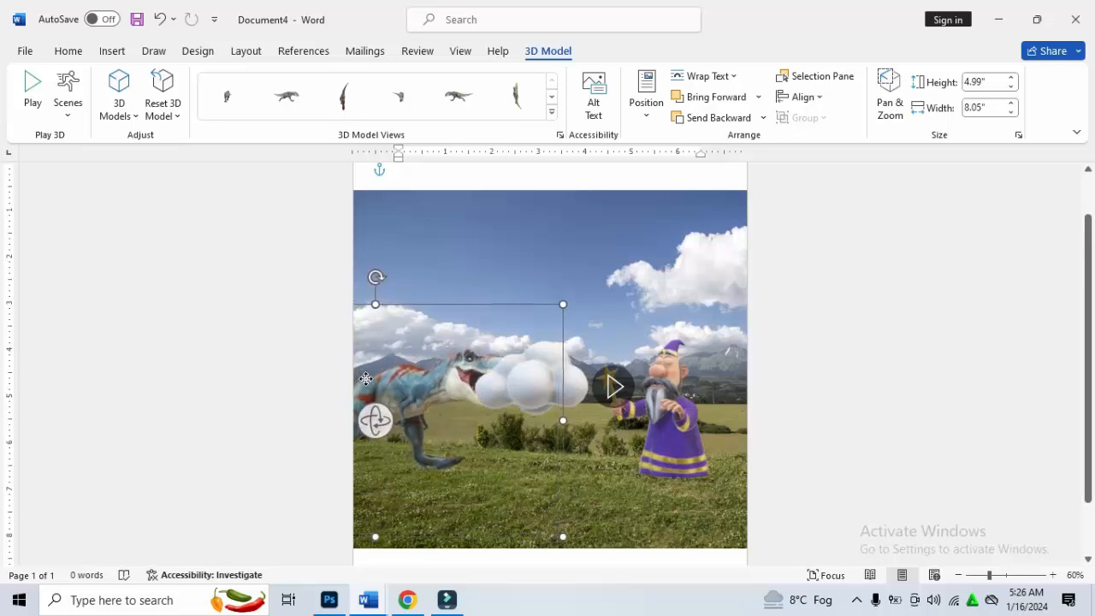
drag(562, 305, 584, 270)
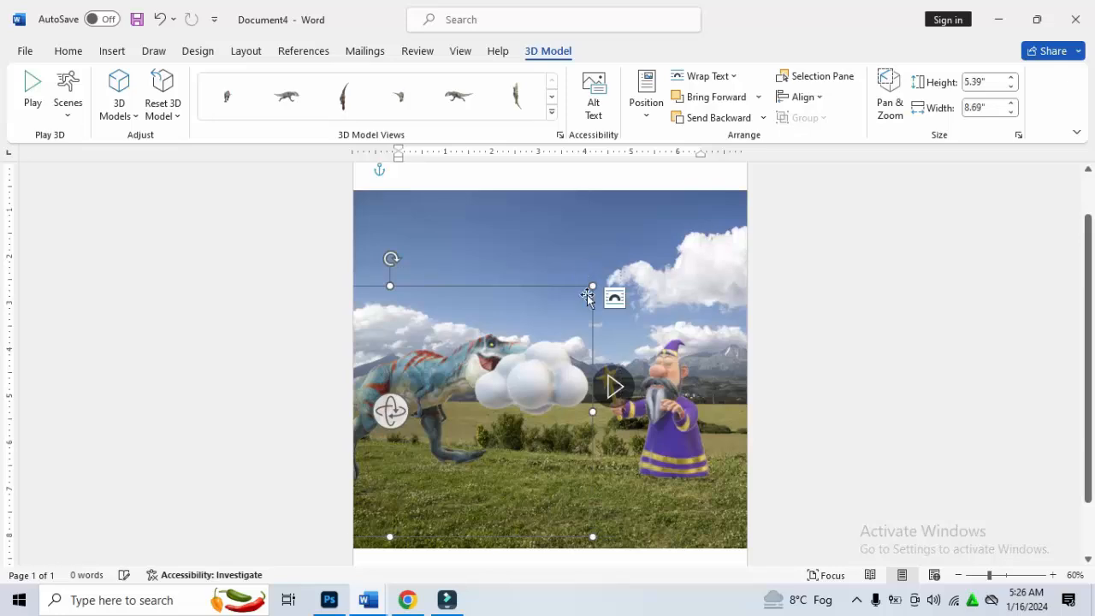
Shrink the wizard to about 5.1" by 5.98" and shift it so the cloud sits just in front of the dinosaur's mouth.
click(646, 368)
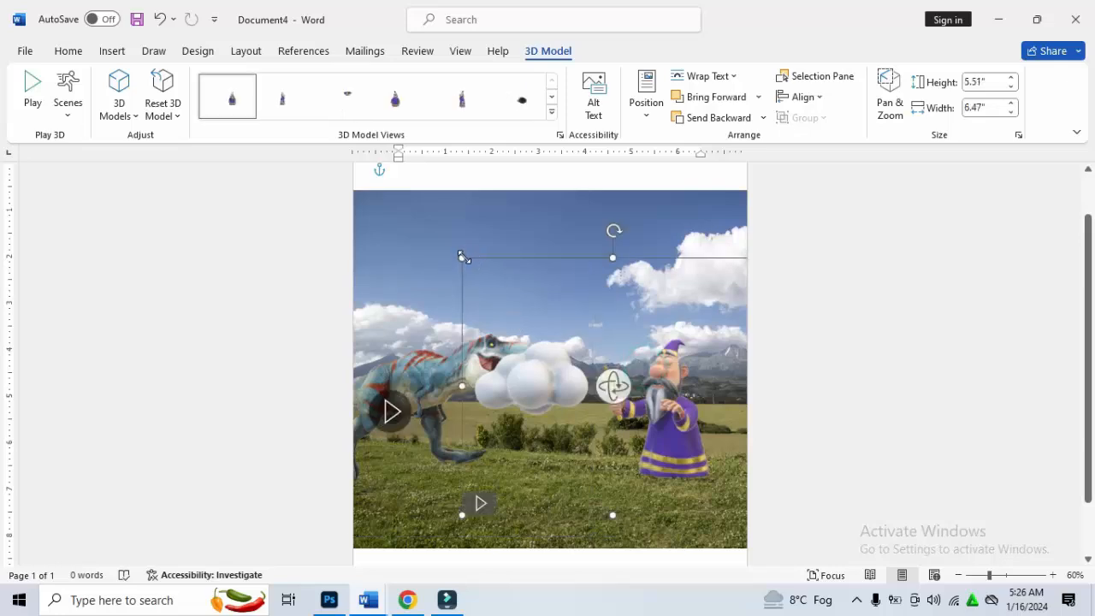
drag(461, 259, 512, 277)
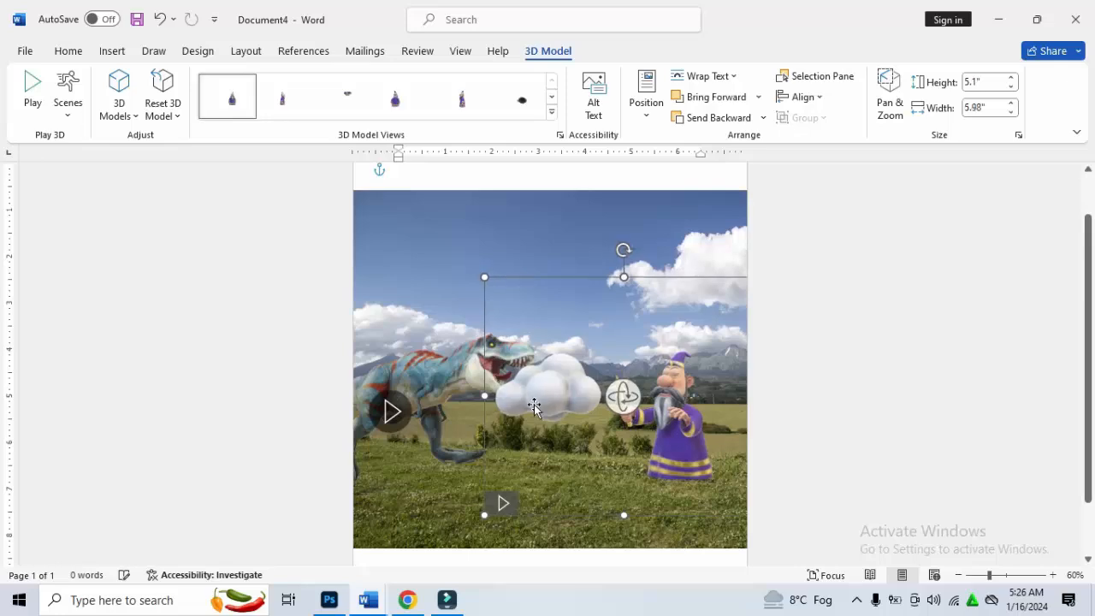
drag(534, 406, 545, 390)
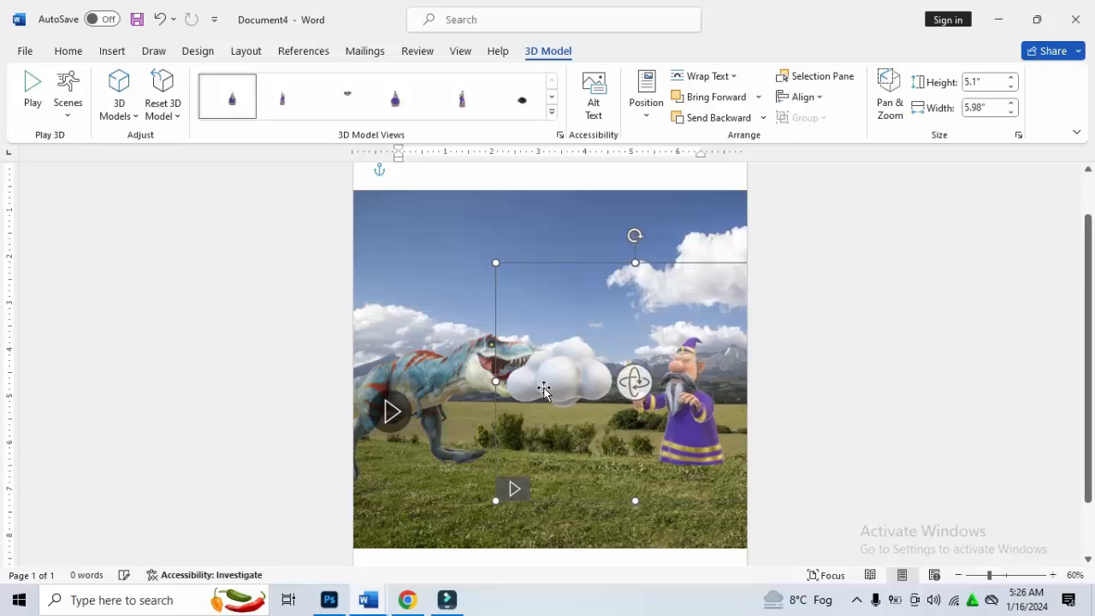
click(778, 394)
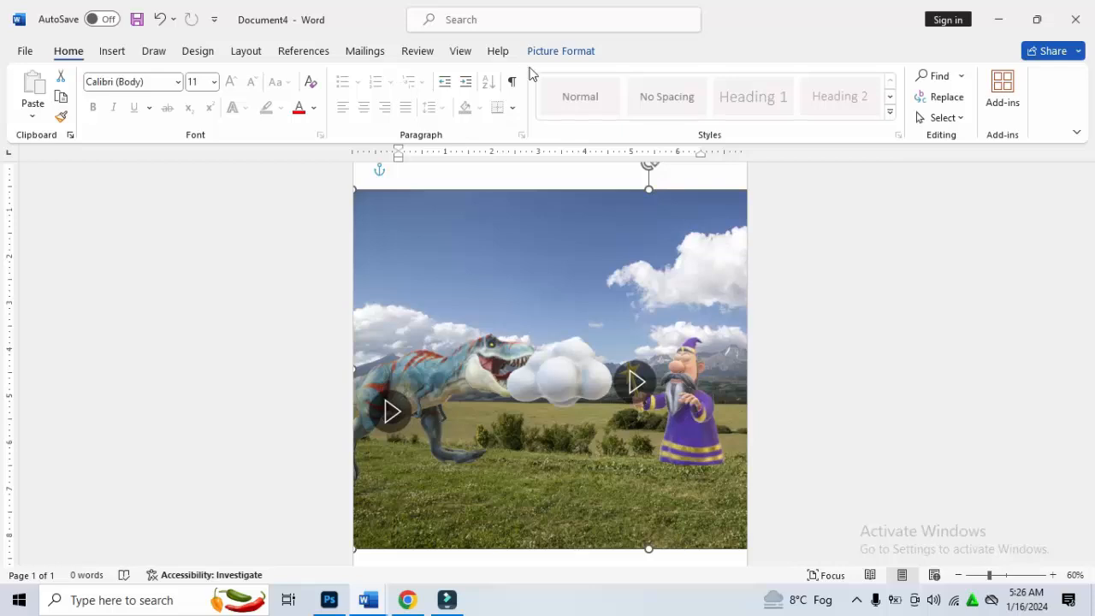
Open the Spring category in the online 3D models library.
click(112, 53)
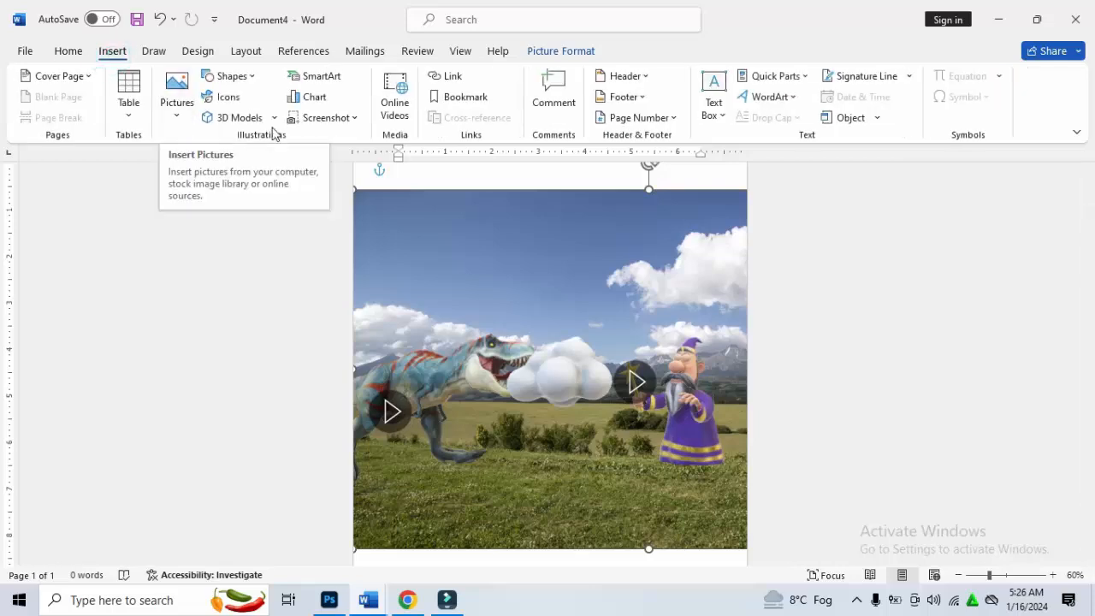
click(245, 118)
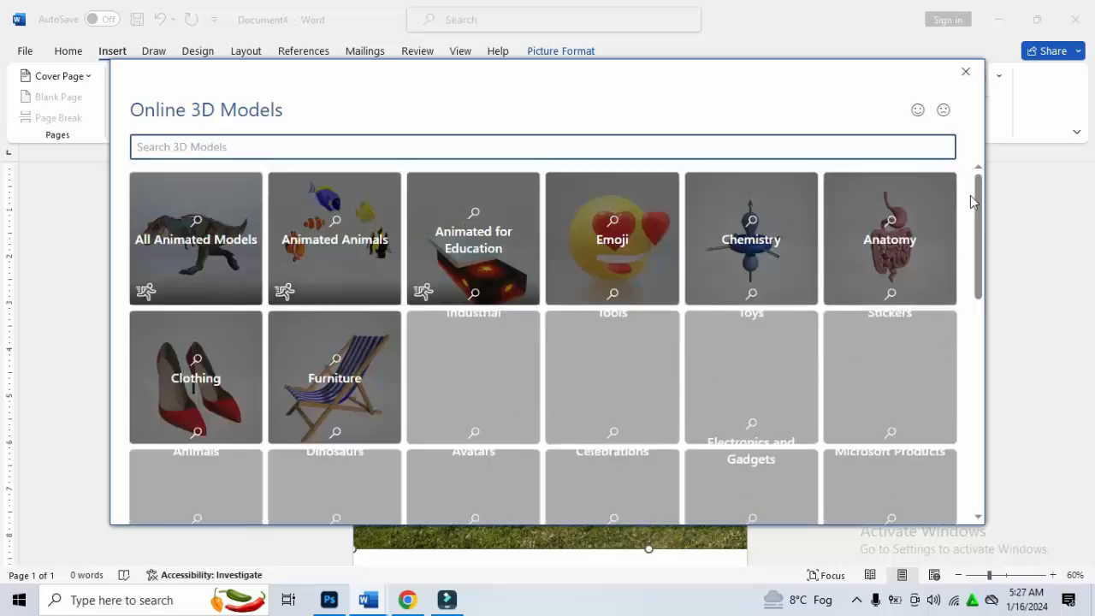
drag(982, 210, 1002, 336)
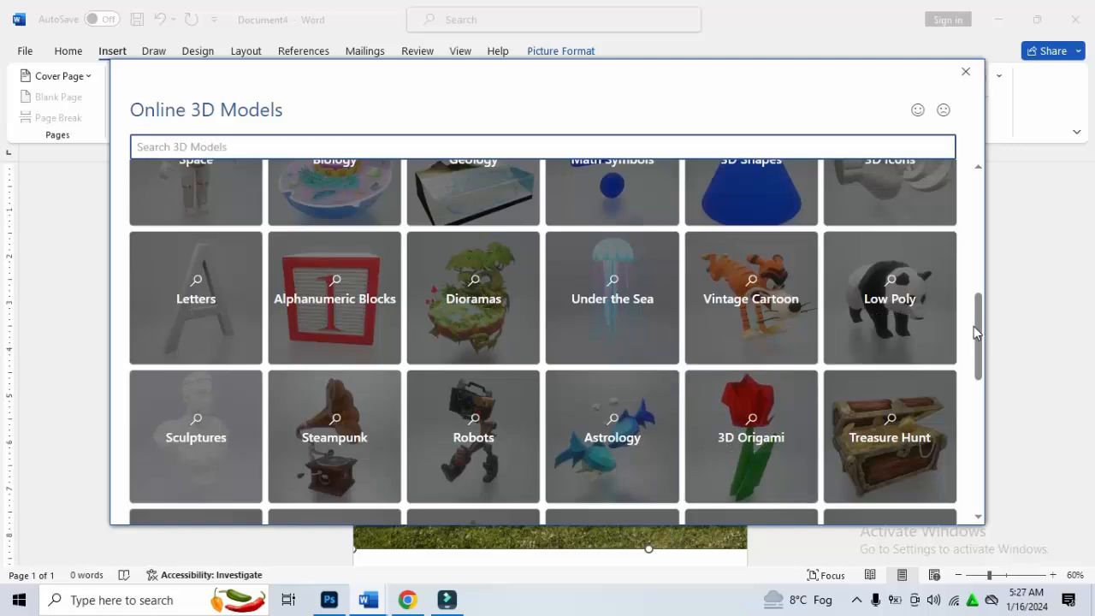
scroll(975, 329, down, 5)
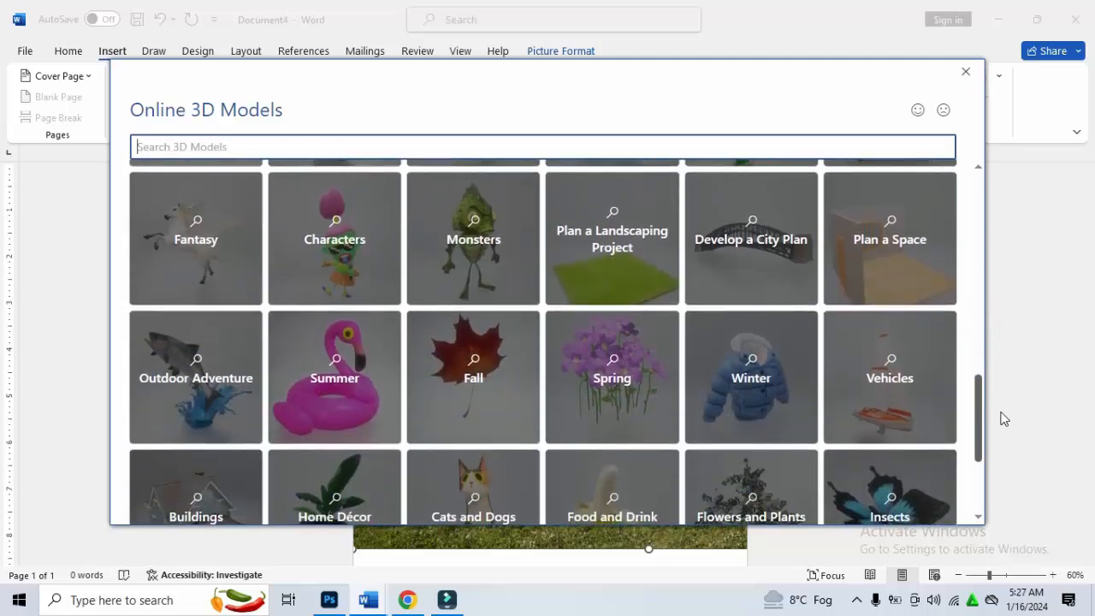
click(613, 352)
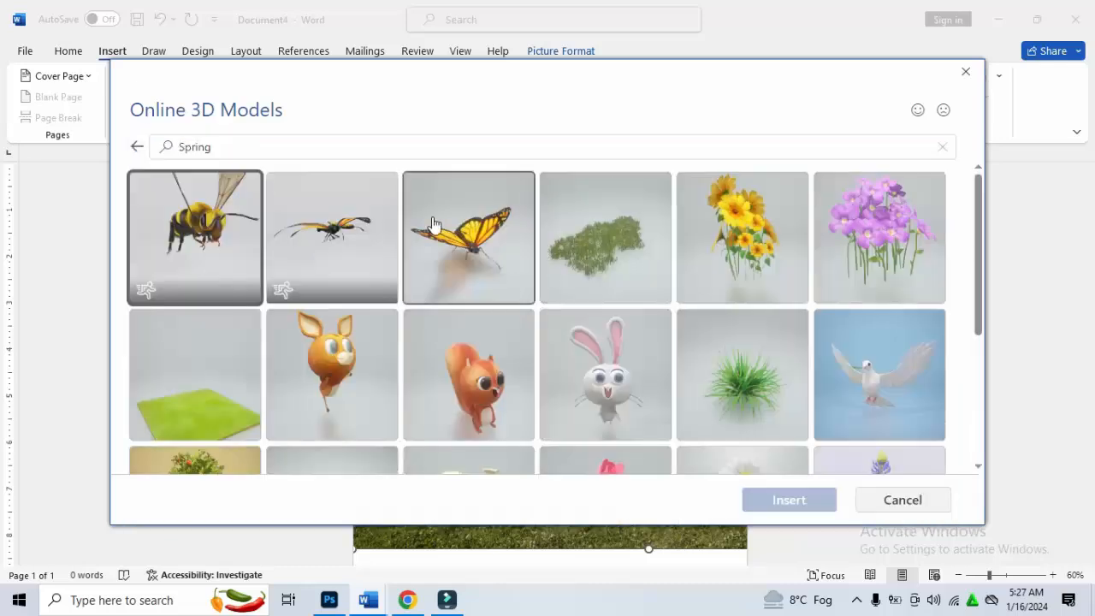
Insert the orange butterfly, yellow flowers, purple flowers, animated bee and red-fruited tree models from the Spring category.
click(433, 216)
click(731, 266)
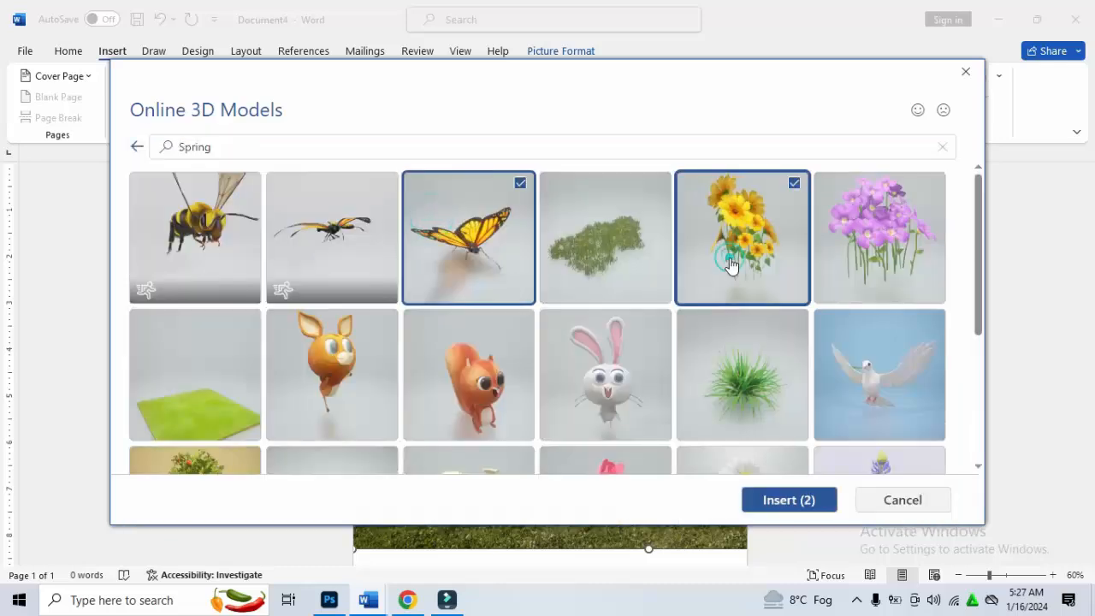
click(840, 245)
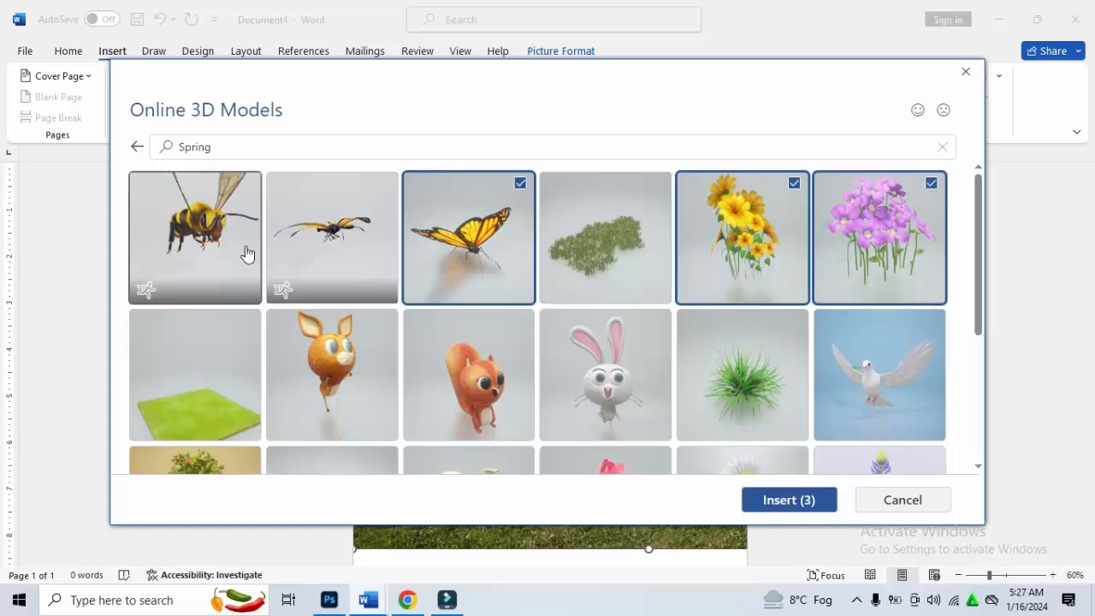
click(247, 253)
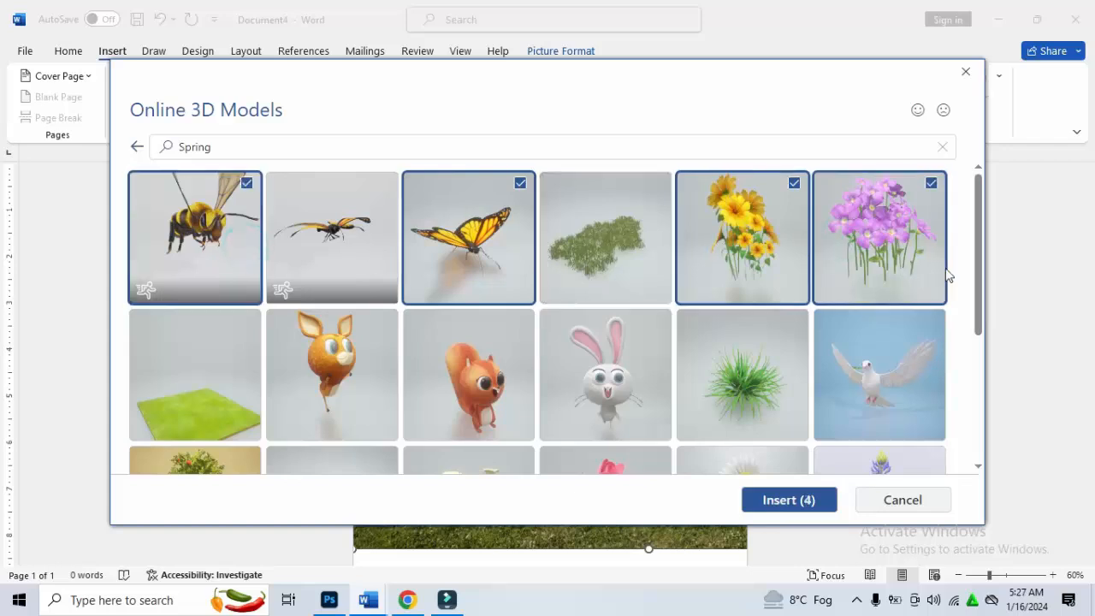
drag(977, 282, 978, 327)
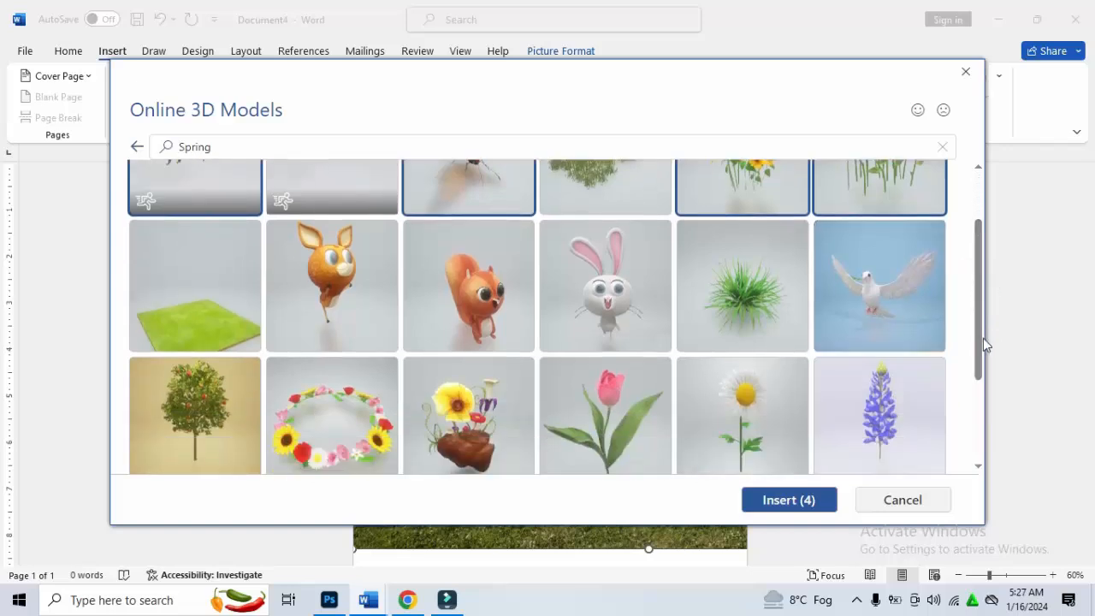
drag(981, 341, 1008, 425)
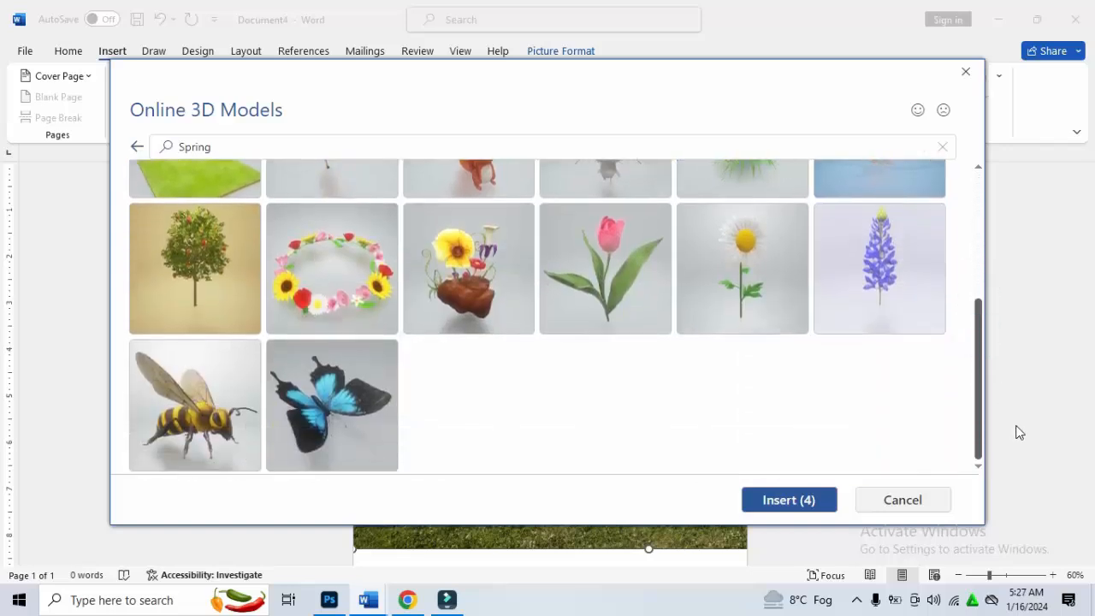
click(217, 267)
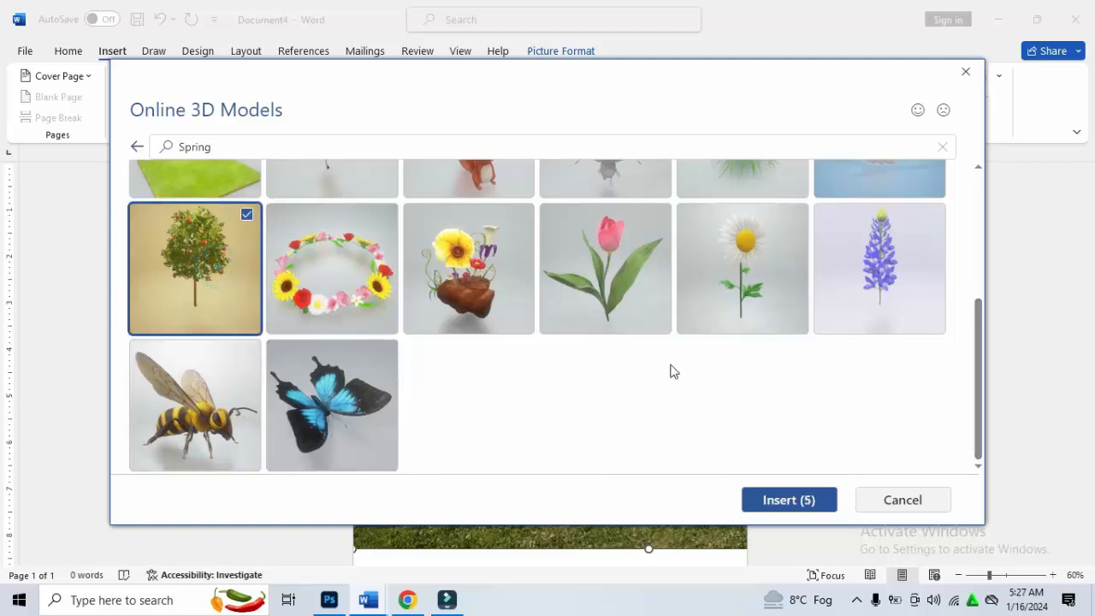
drag(979, 376, 974, 190)
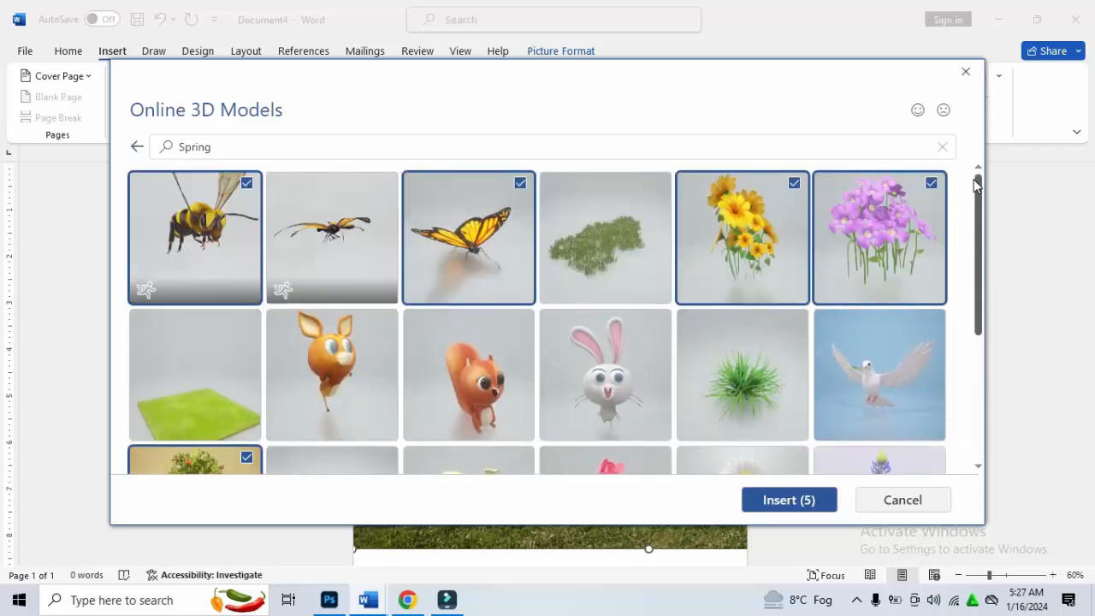
click(805, 501)
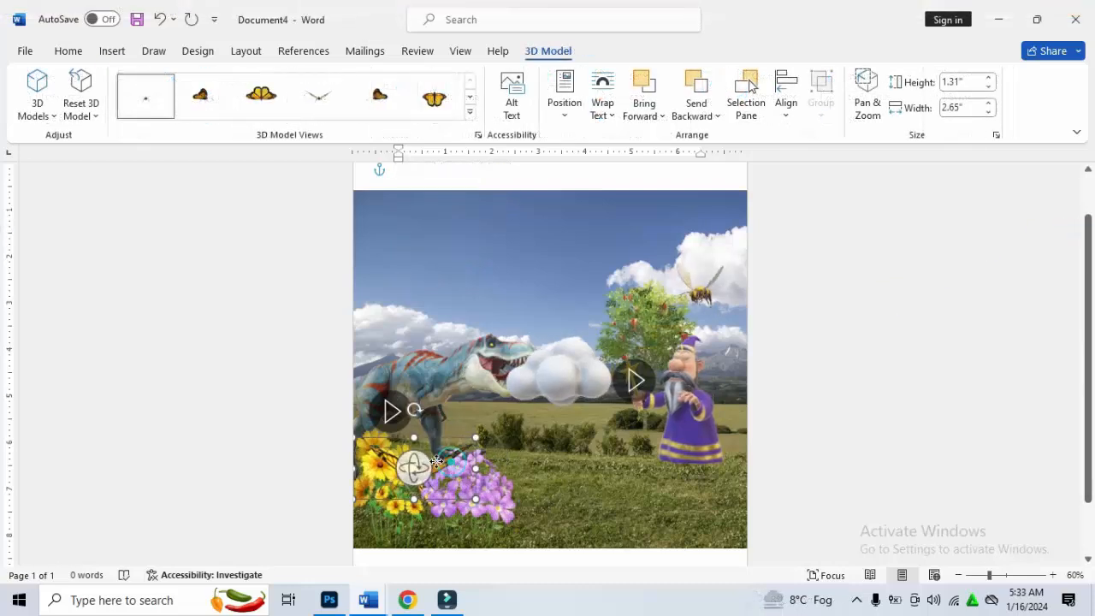
Turn the orange butterfly so its spread wings face the viewer, and place it over the yellow flowers.
drag(437, 462, 391, 510)
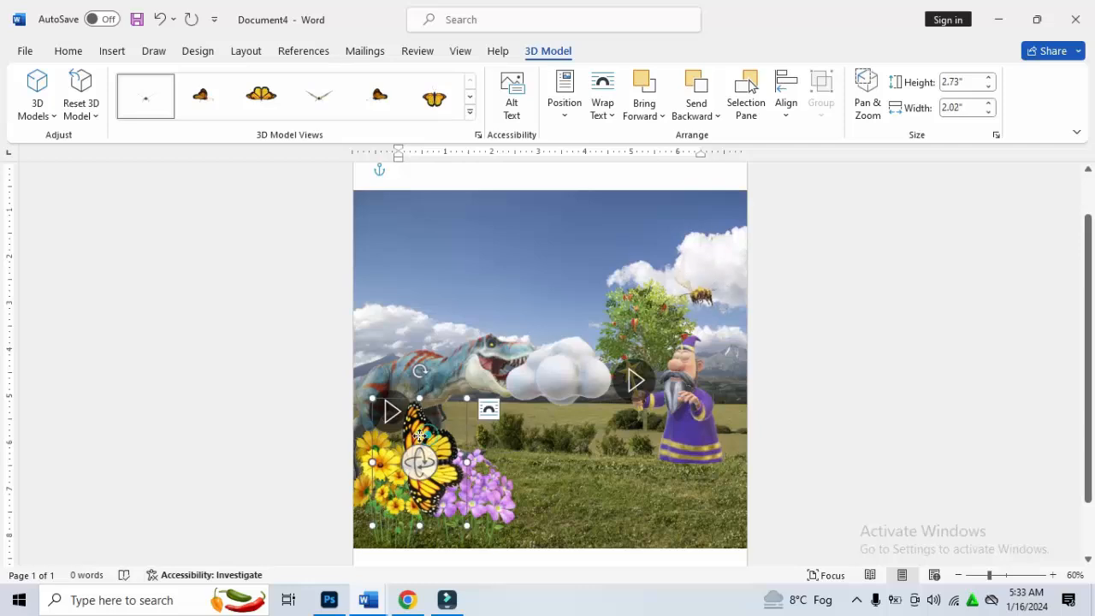
drag(419, 436, 408, 441)
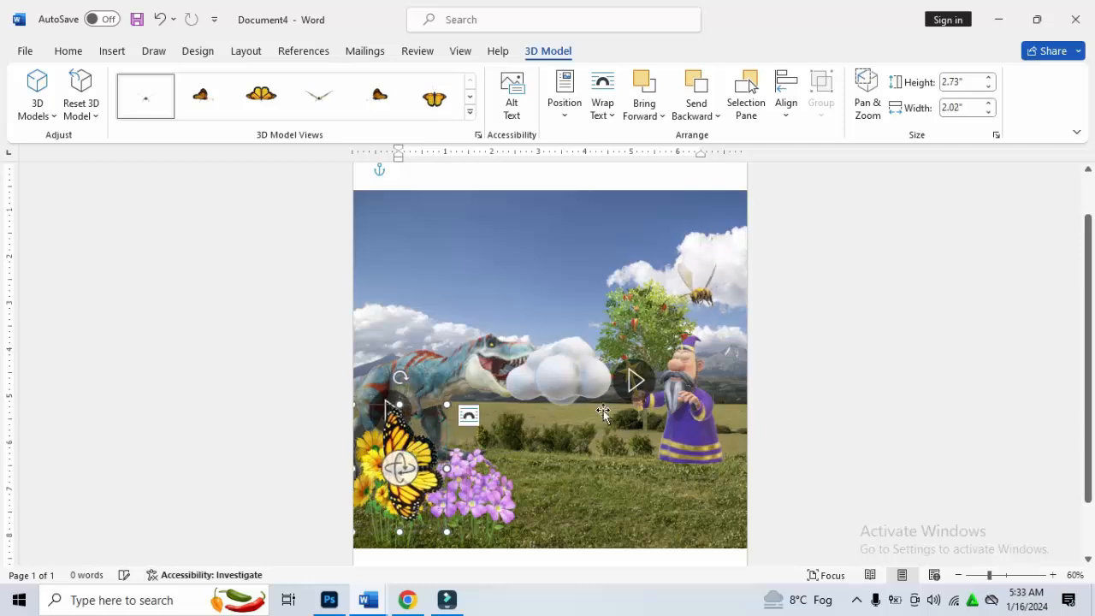
click(638, 502)
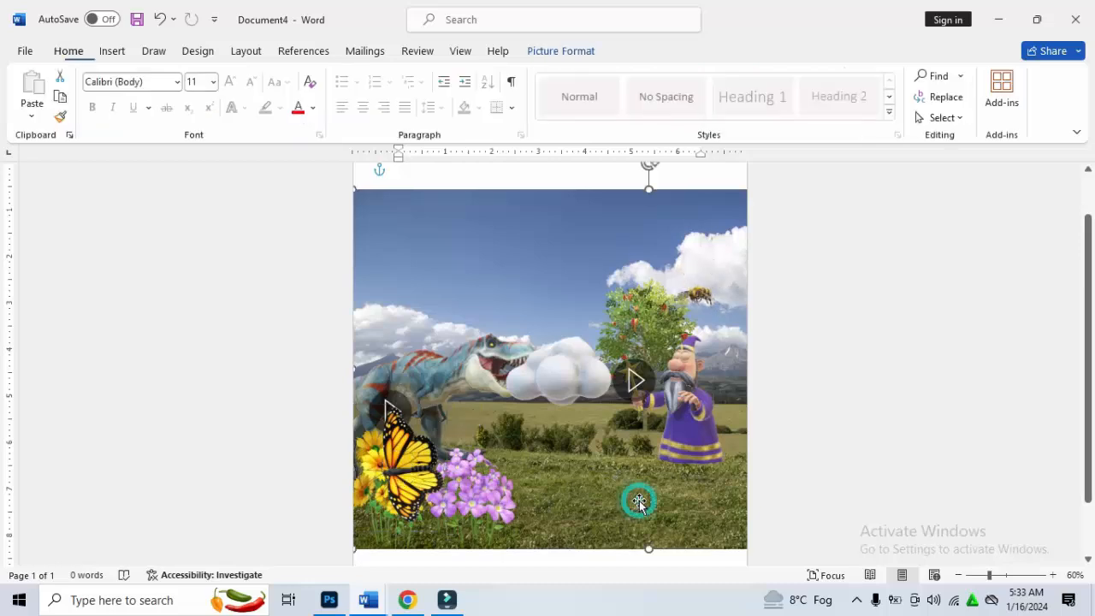
Play the wizard's and the dinosaur's animations together in the landscape scene.
click(631, 381)
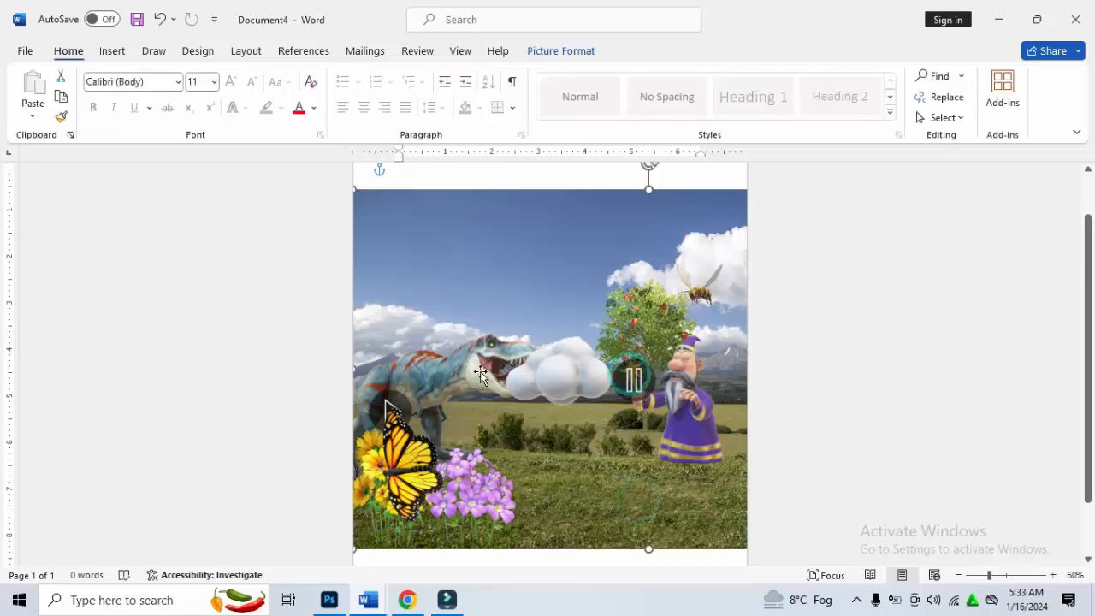
click(387, 407)
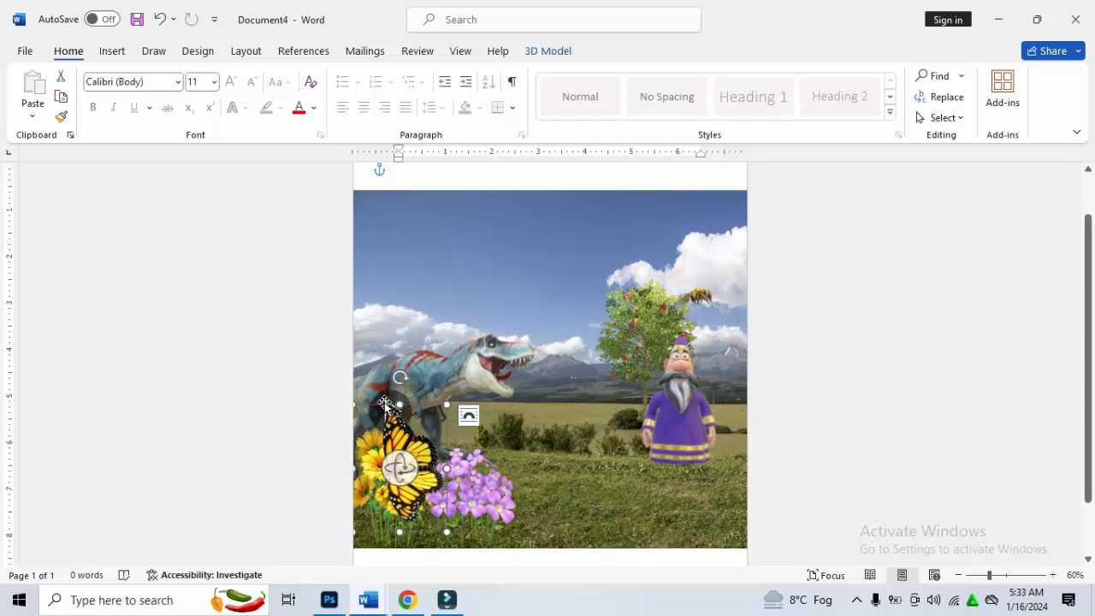
click(377, 364)
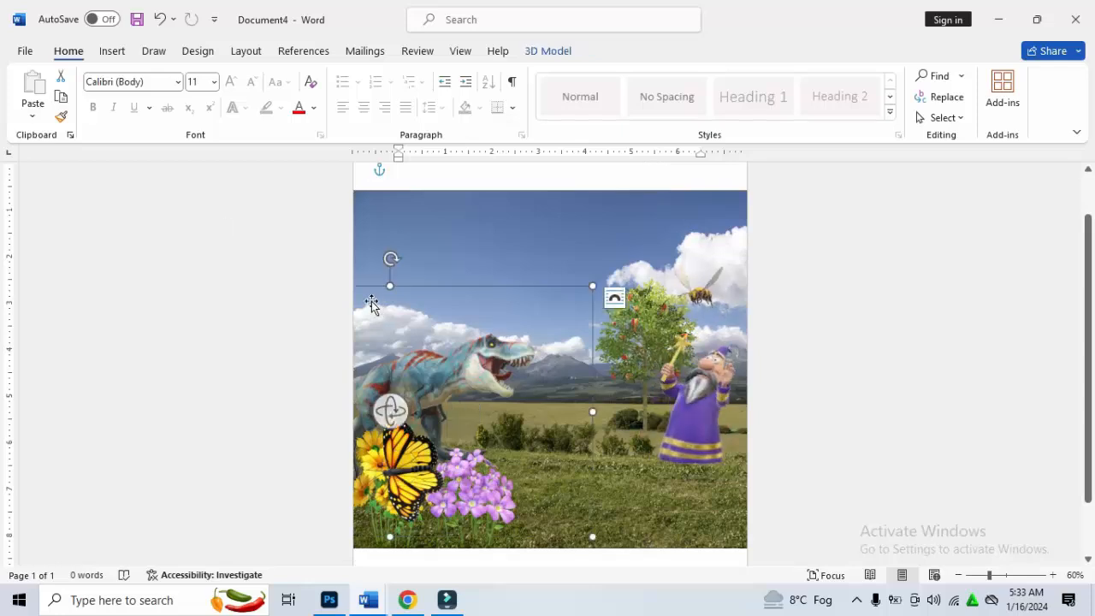
click(548, 51)
click(30, 83)
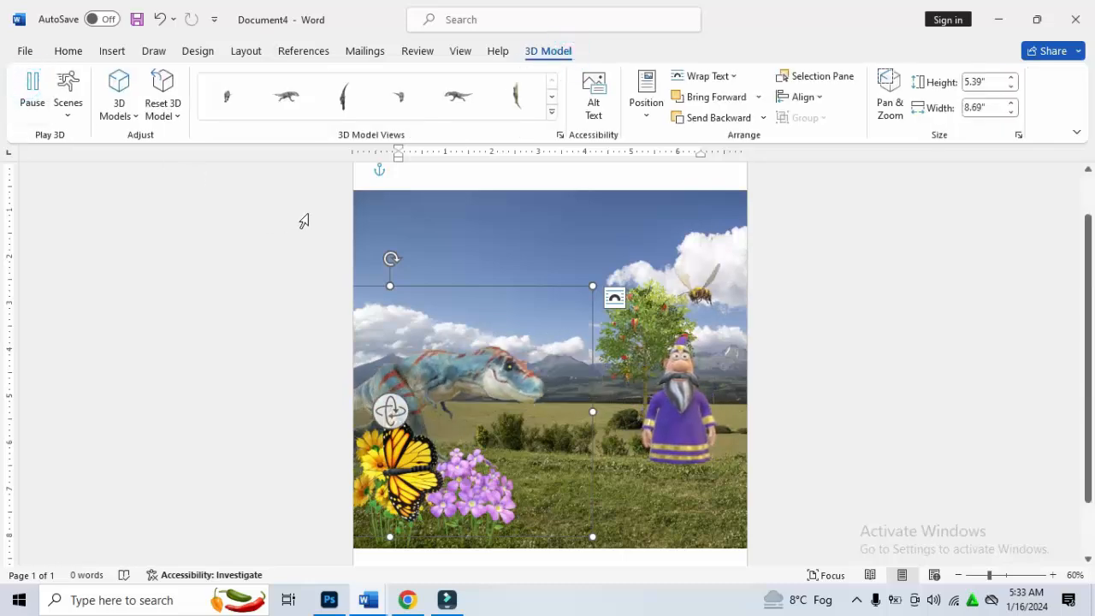
click(496, 227)
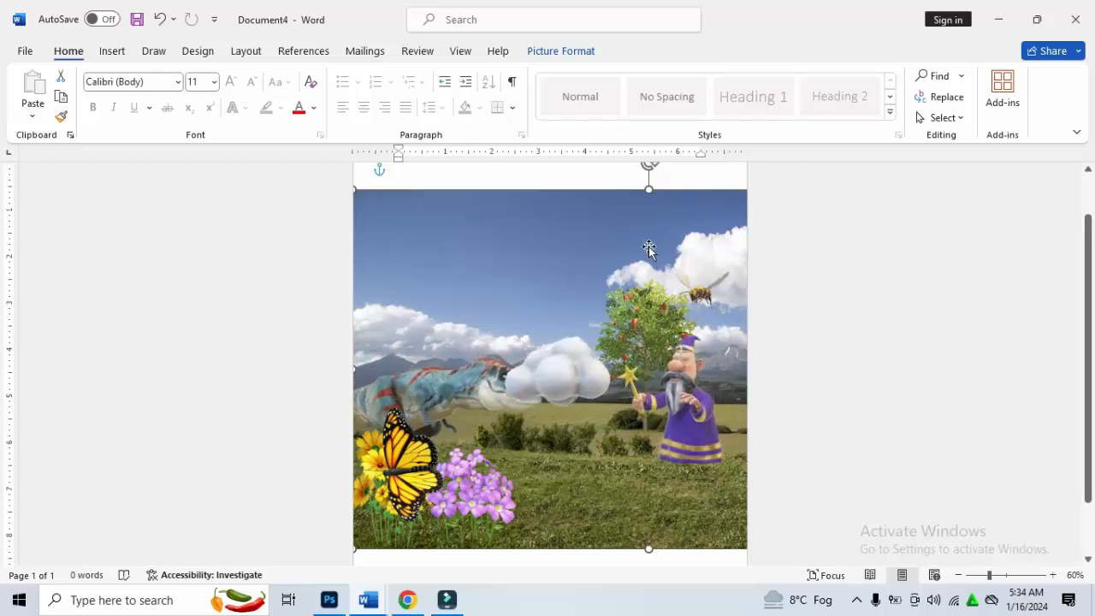
click(586, 380)
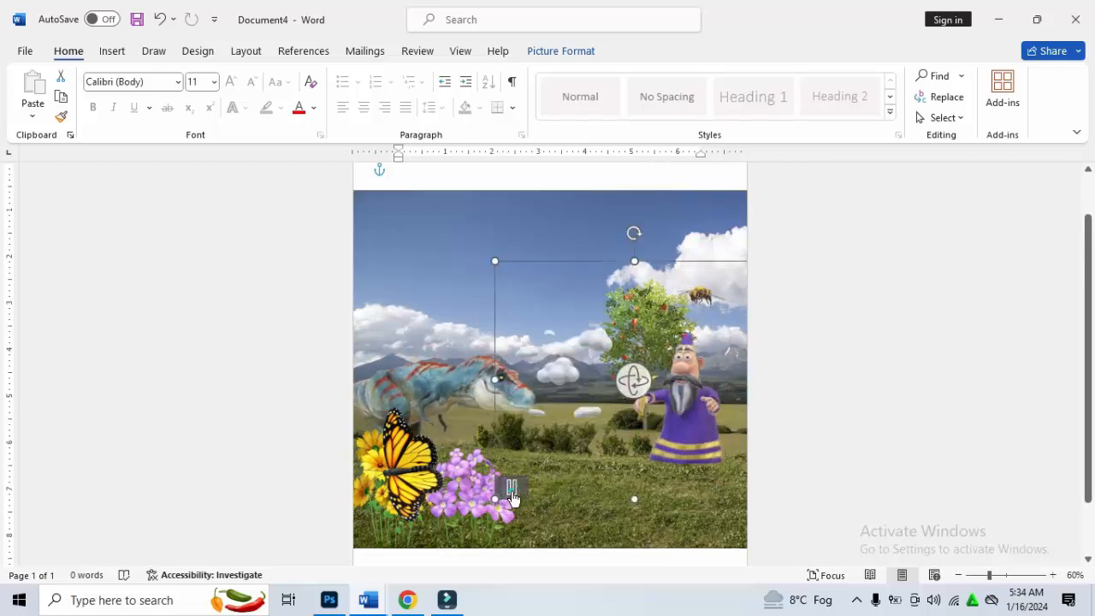
click(445, 505)
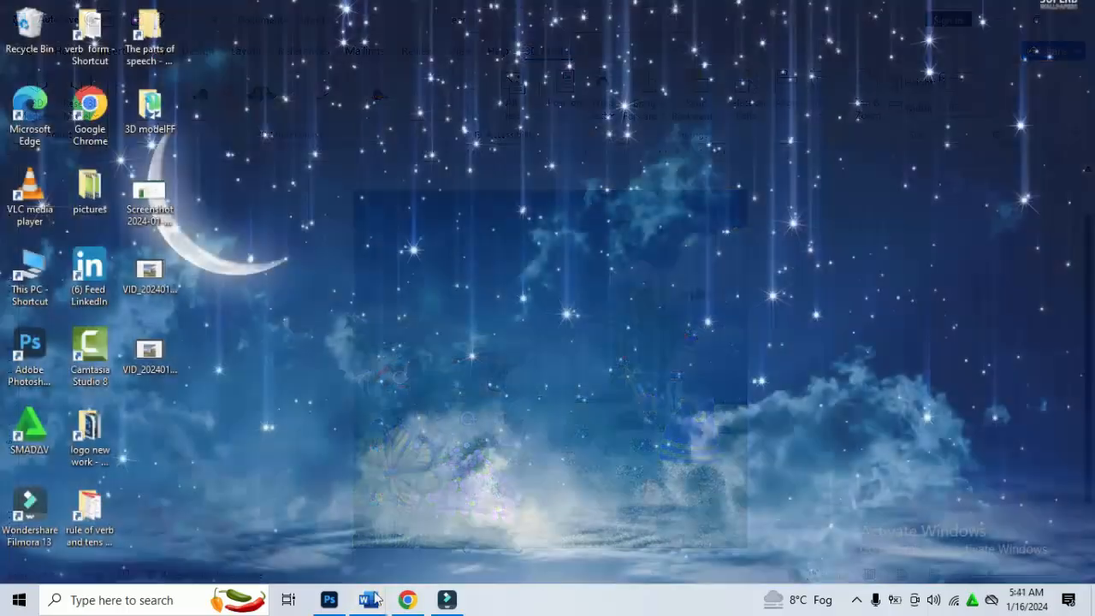
Switch to the Document2 window, select all of its scene objects and try to group them.
mouse_move(368, 599)
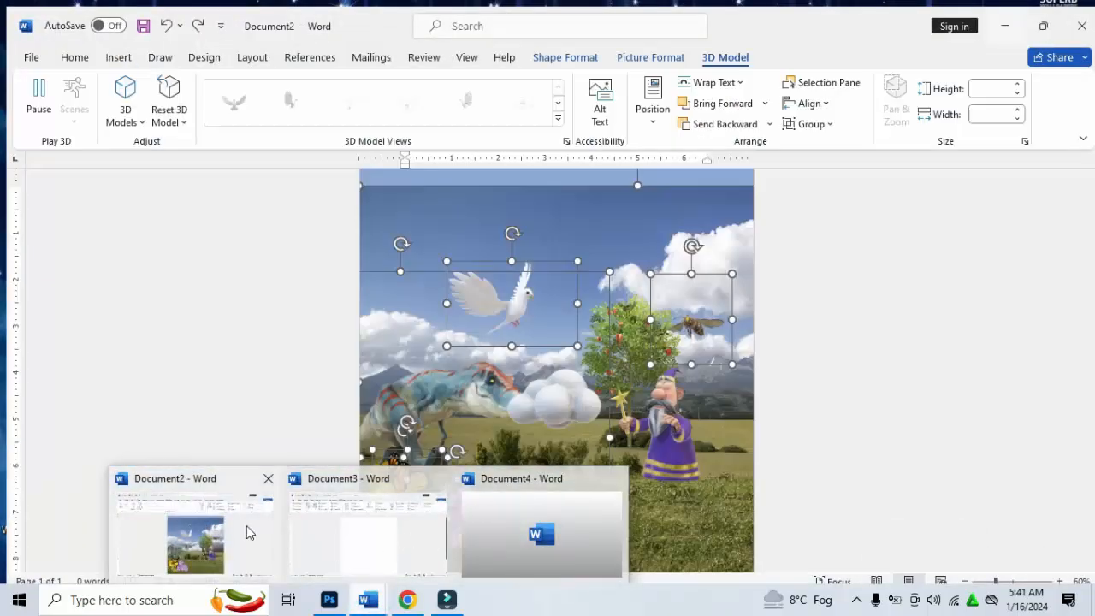
click(246, 525)
key(ctrl+a)
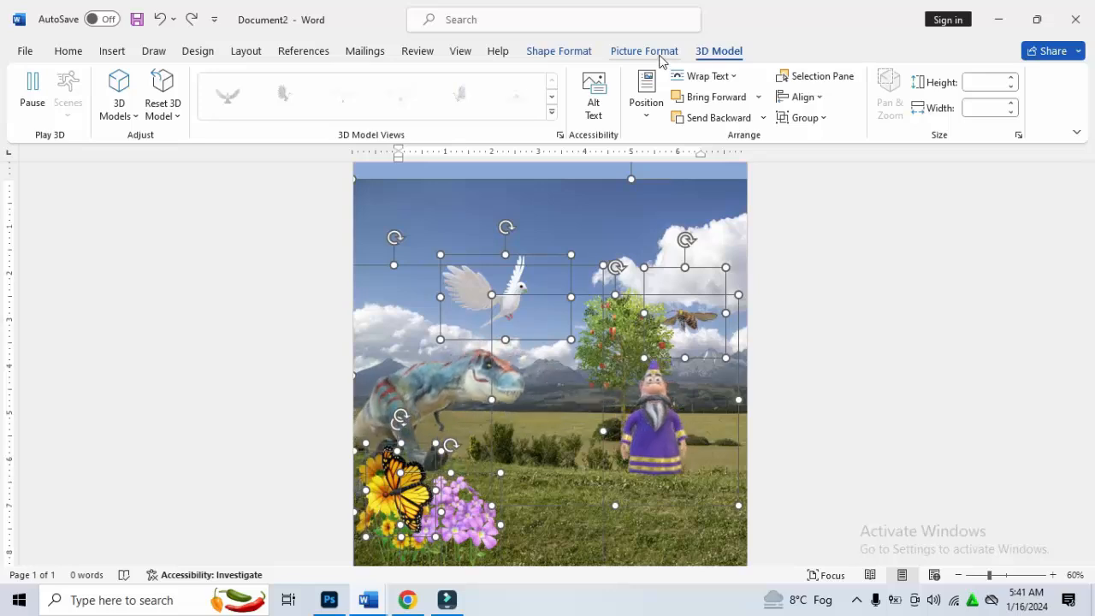
click(823, 119)
click(814, 144)
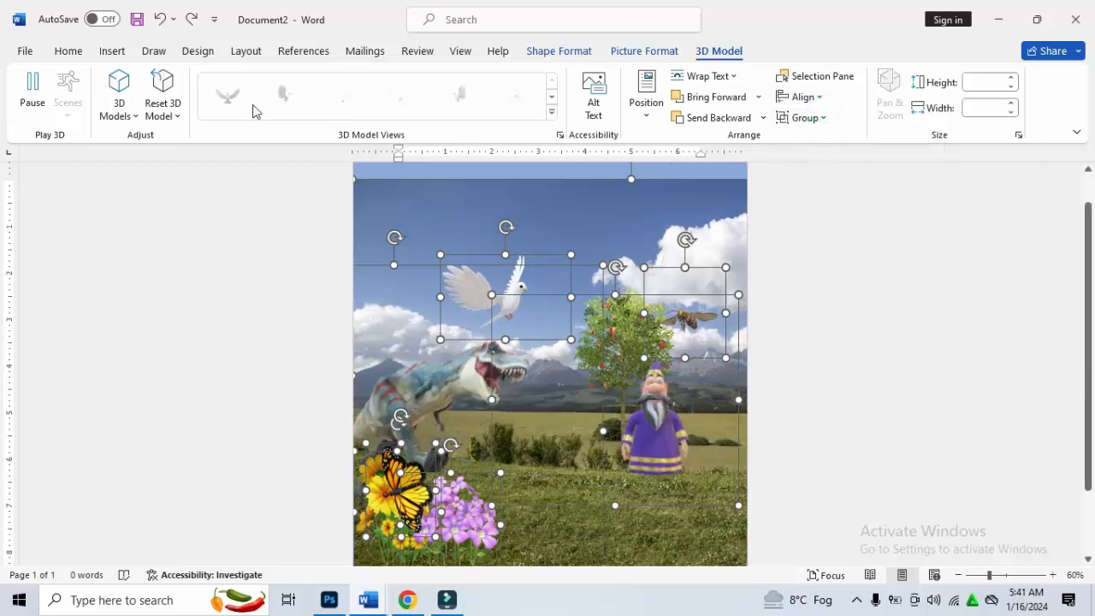
Cut the selected scene objects and paste them back as a picture.
click(60, 54)
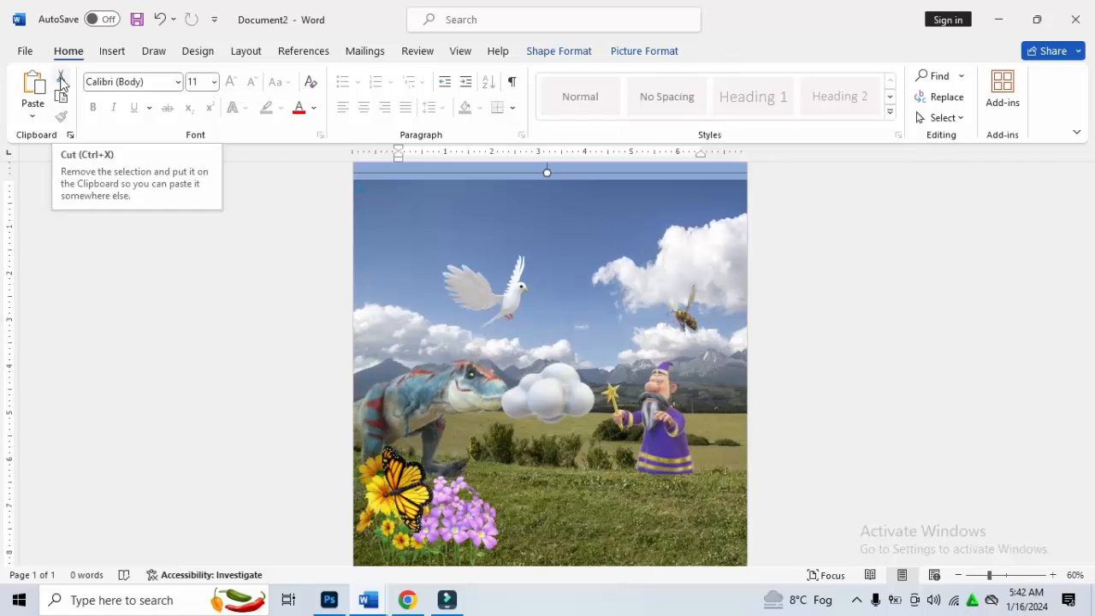
click(61, 81)
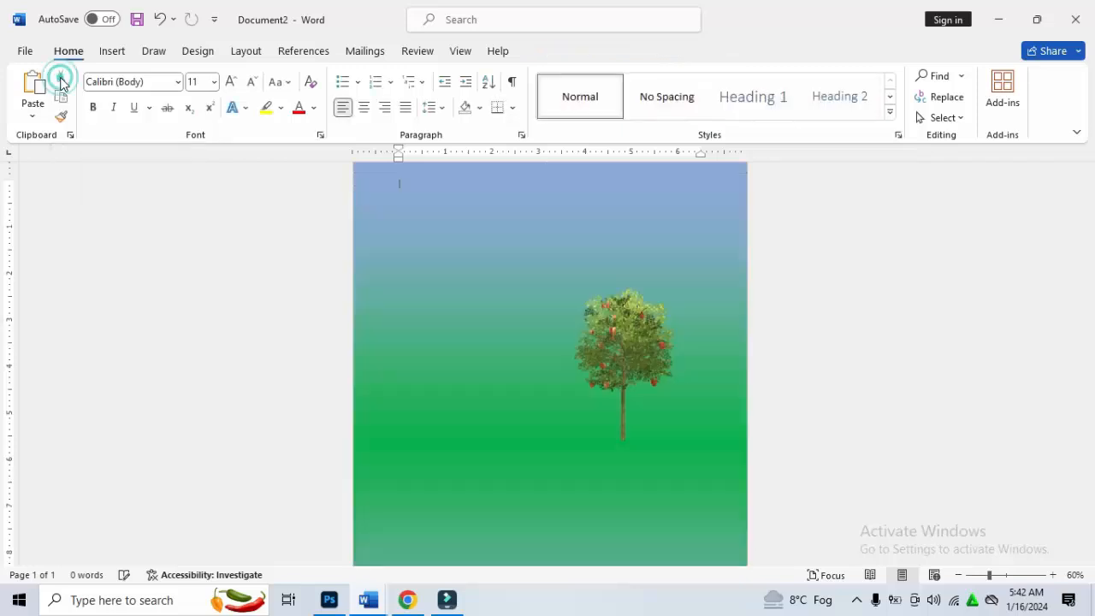
click(36, 120)
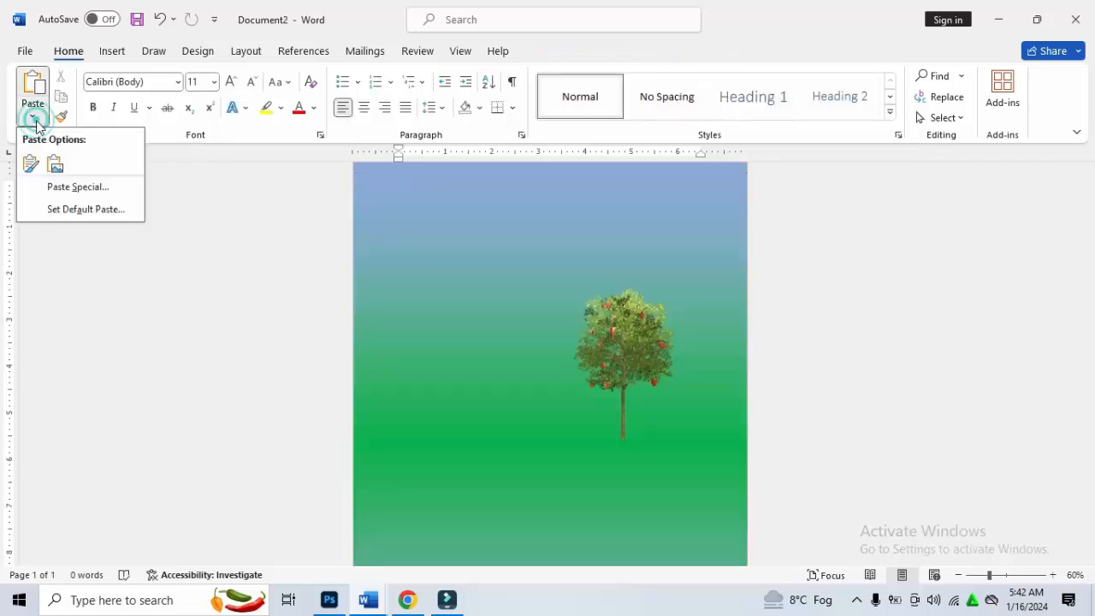
click(54, 162)
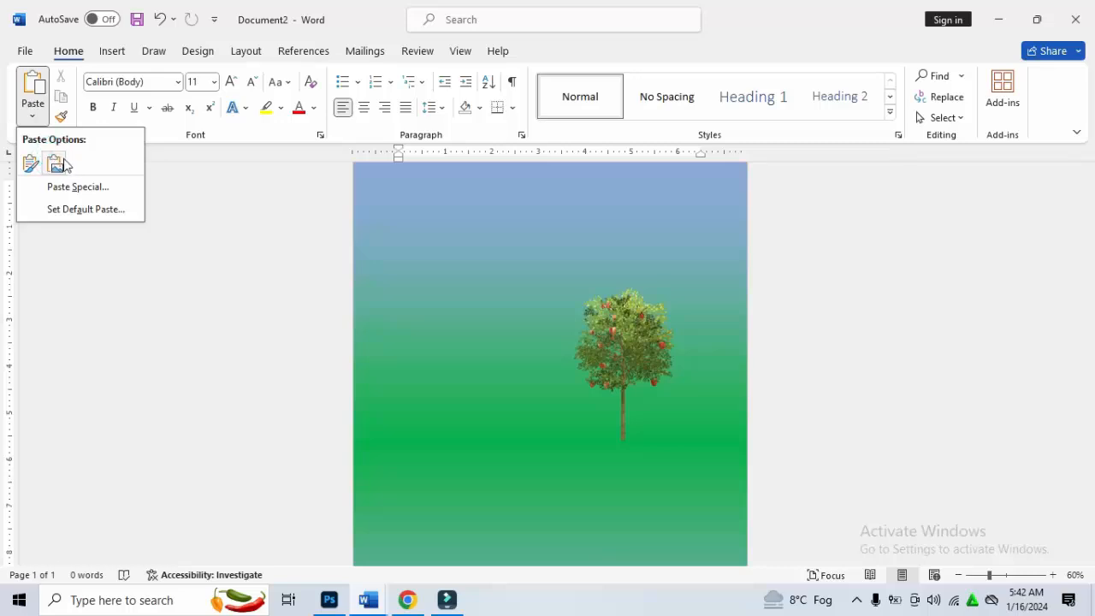
click(56, 163)
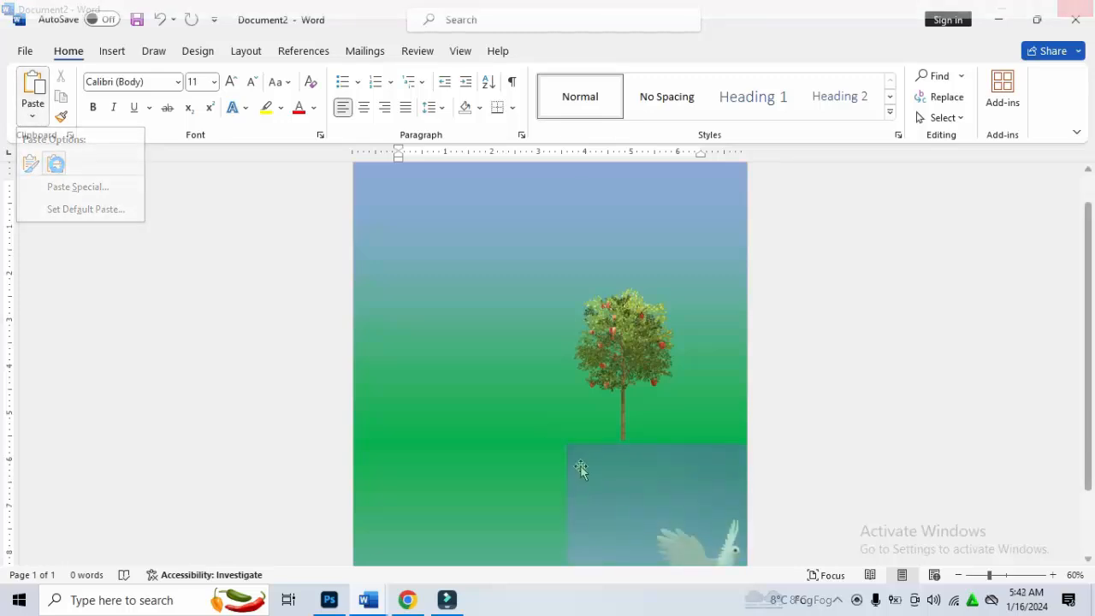
Give the pasted scene picture Square text wrapping so it can be positioned freely on the page.
click(581, 469)
drag(580, 467, 516, 434)
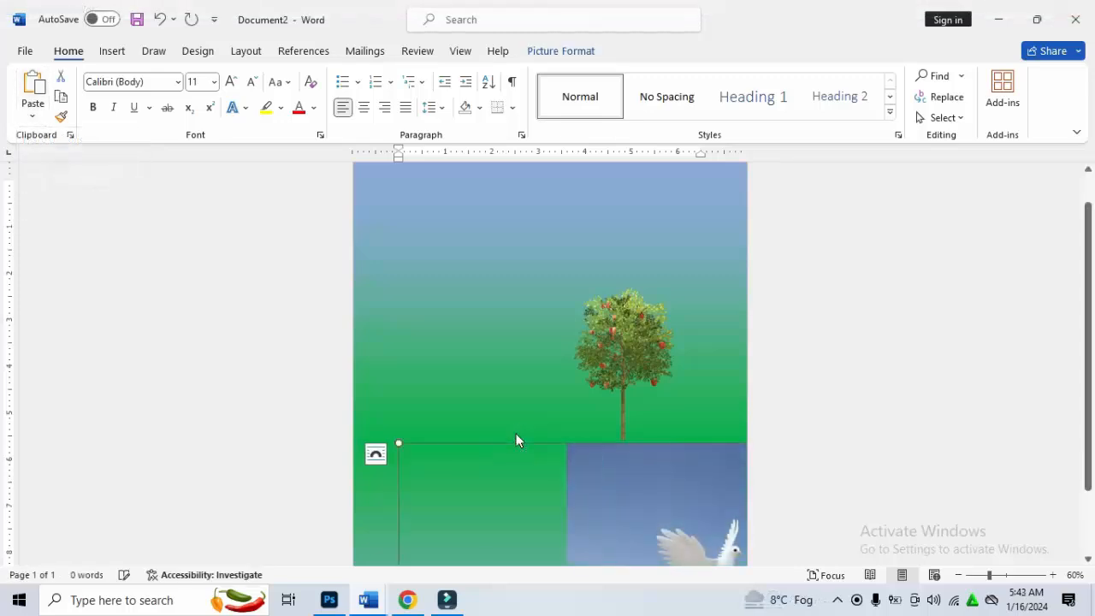
click(378, 458)
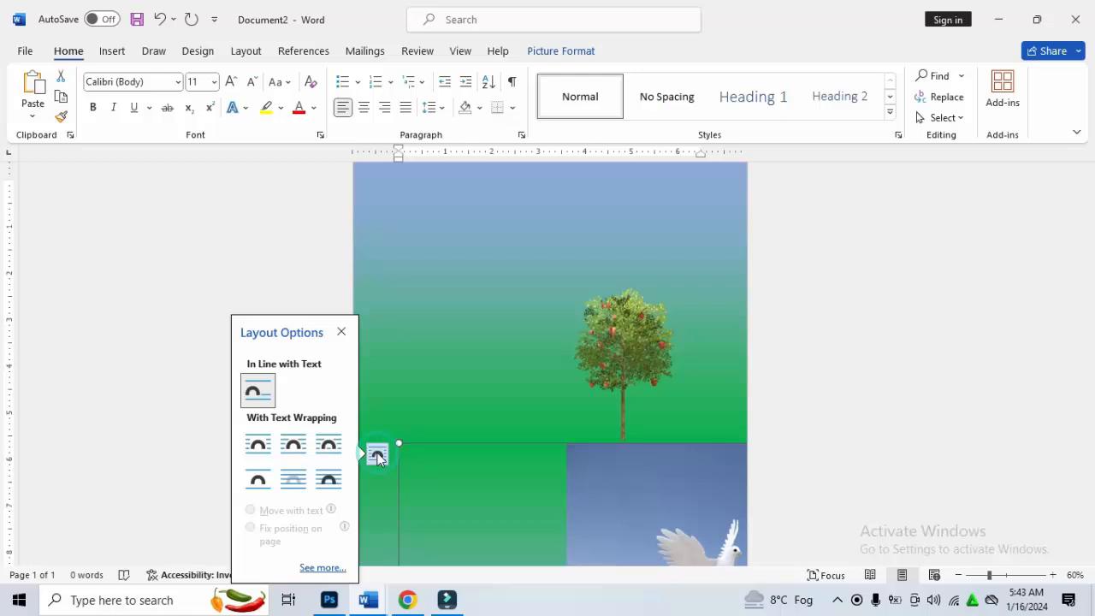
click(259, 445)
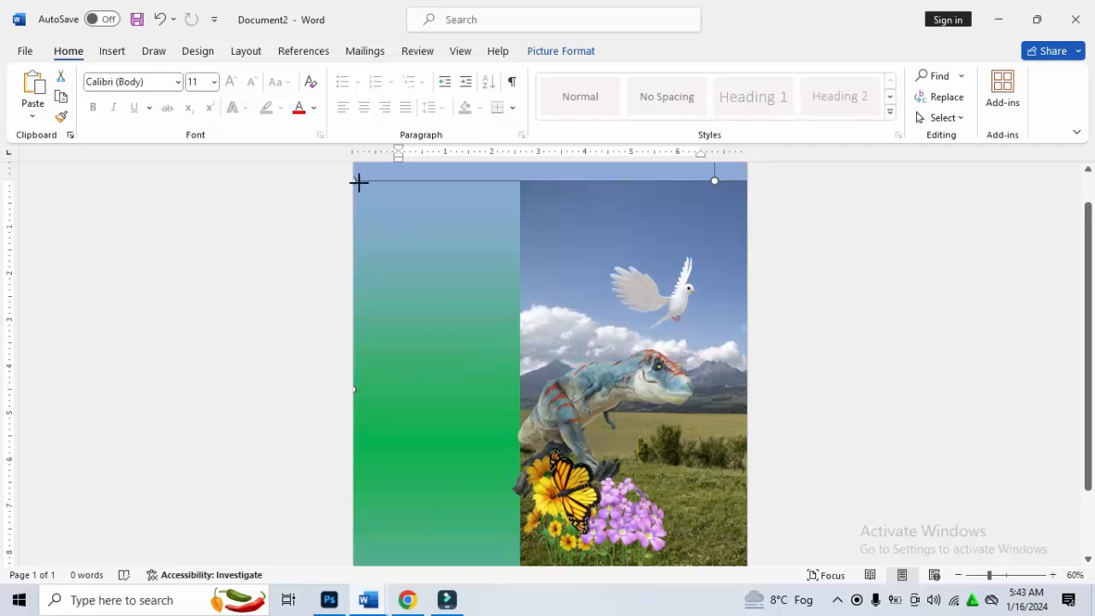
Shrink the scene picture until the whole landscape fits within the page width, and place it around the middle of the page.
drag(358, 182, 445, 225)
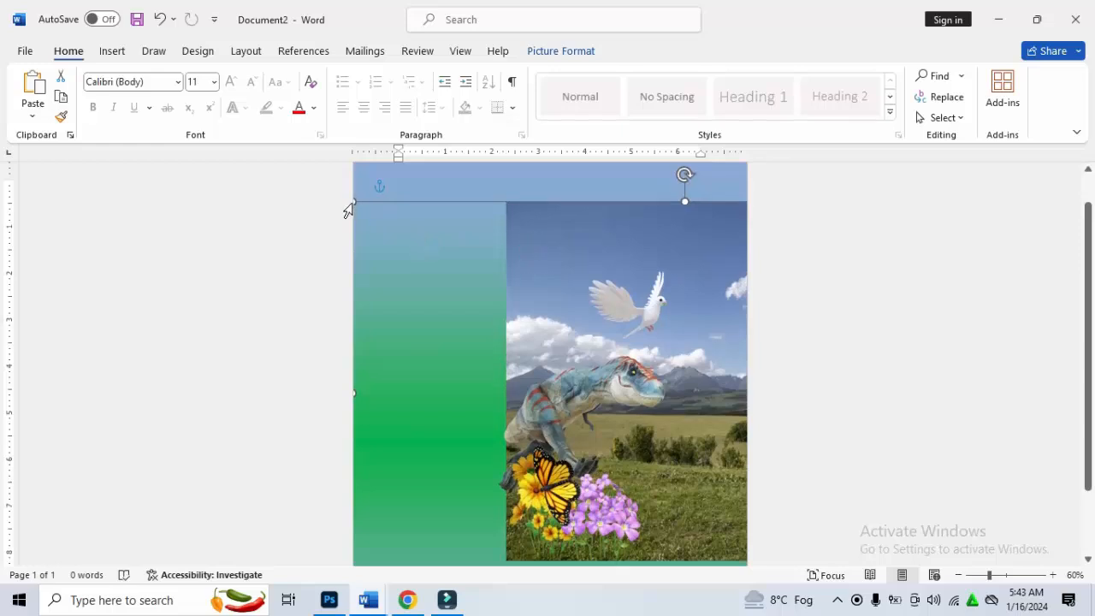
drag(359, 202, 504, 288)
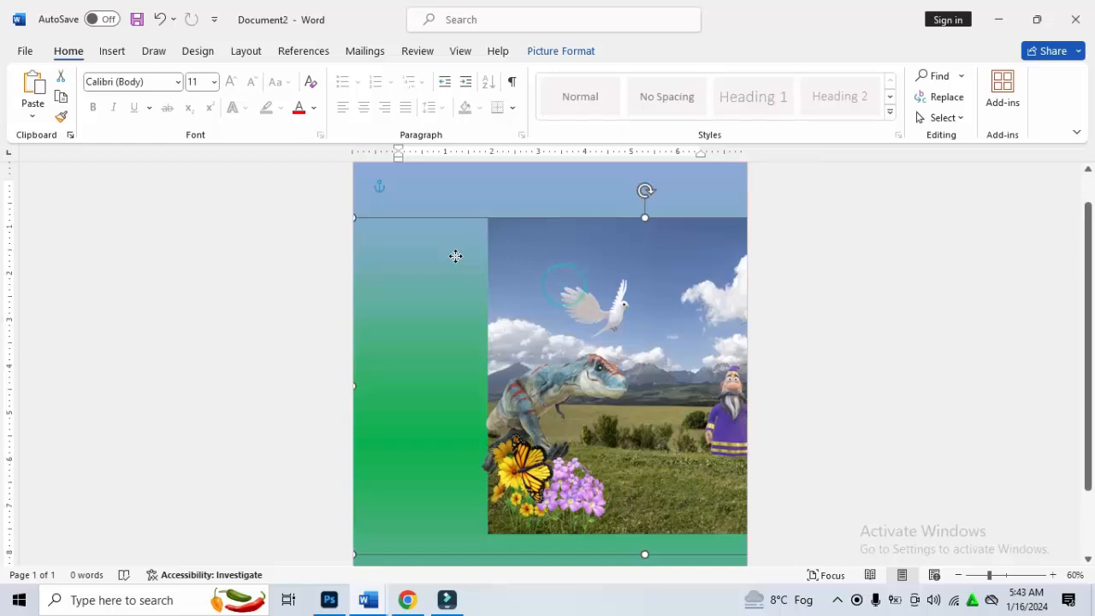
drag(353, 220, 498, 282)
click(559, 301)
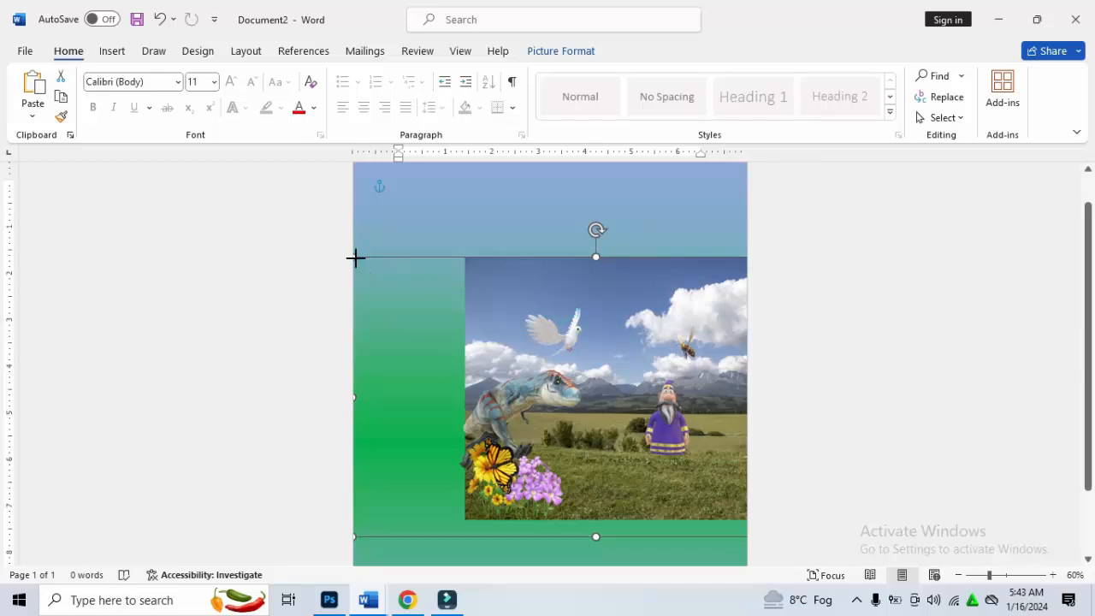
drag(355, 257, 471, 342)
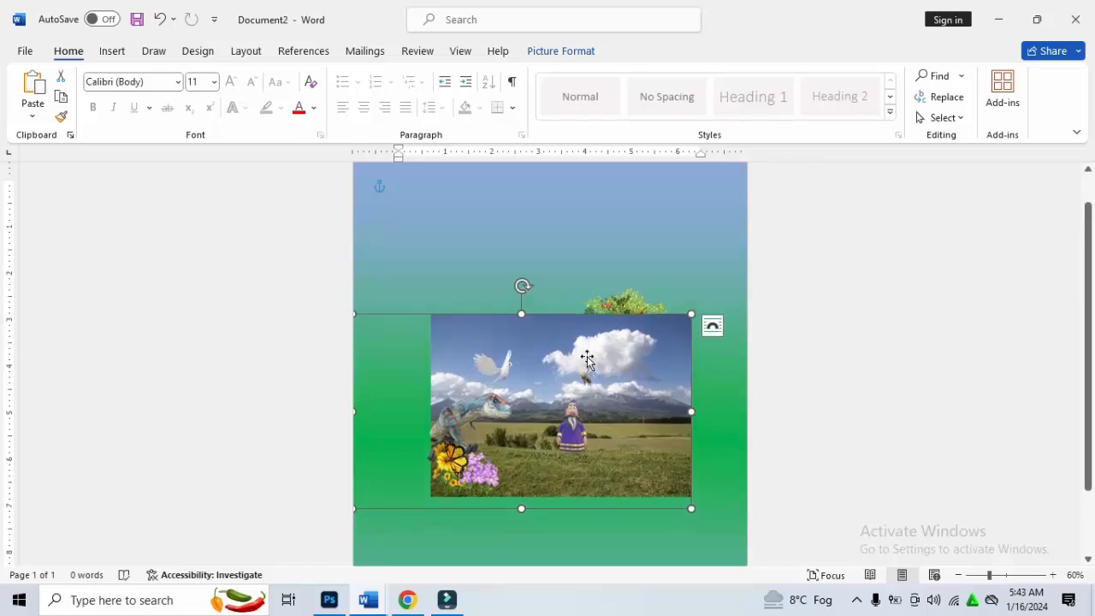
click(575, 403)
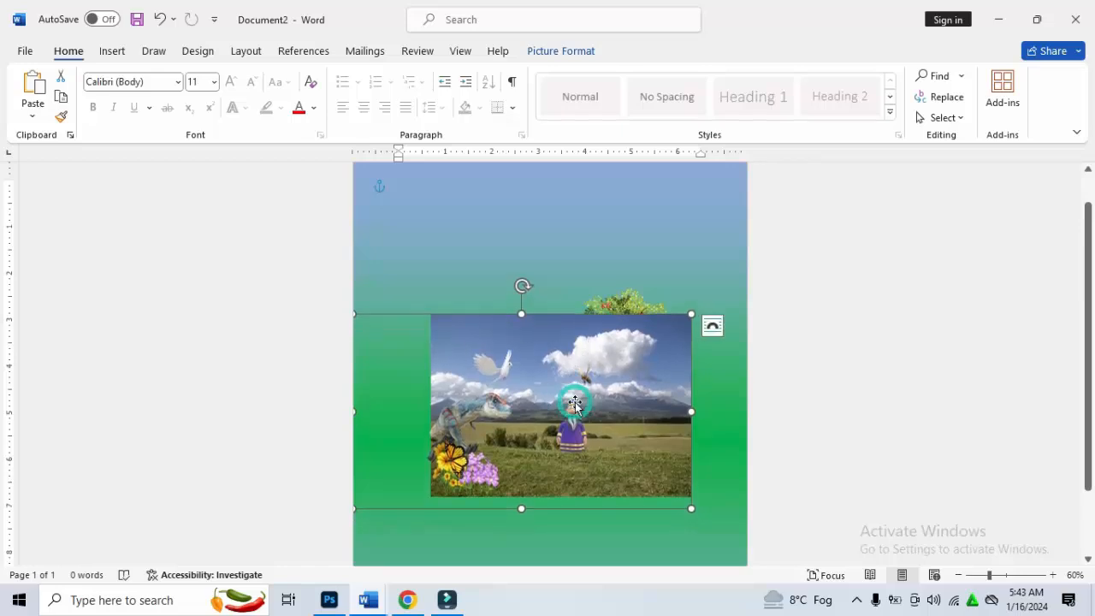
Bring the apple tree in front of the scene picture, shrink it to 2.2" by 1.47", and place it at the landscape's right side.
mouse_move(603, 304)
mouse_down()
mouse_move(671, 269)
mouse_move(662, 323)
mouse_move(623, 329)
mouse_move(623, 309)
mouse_up()
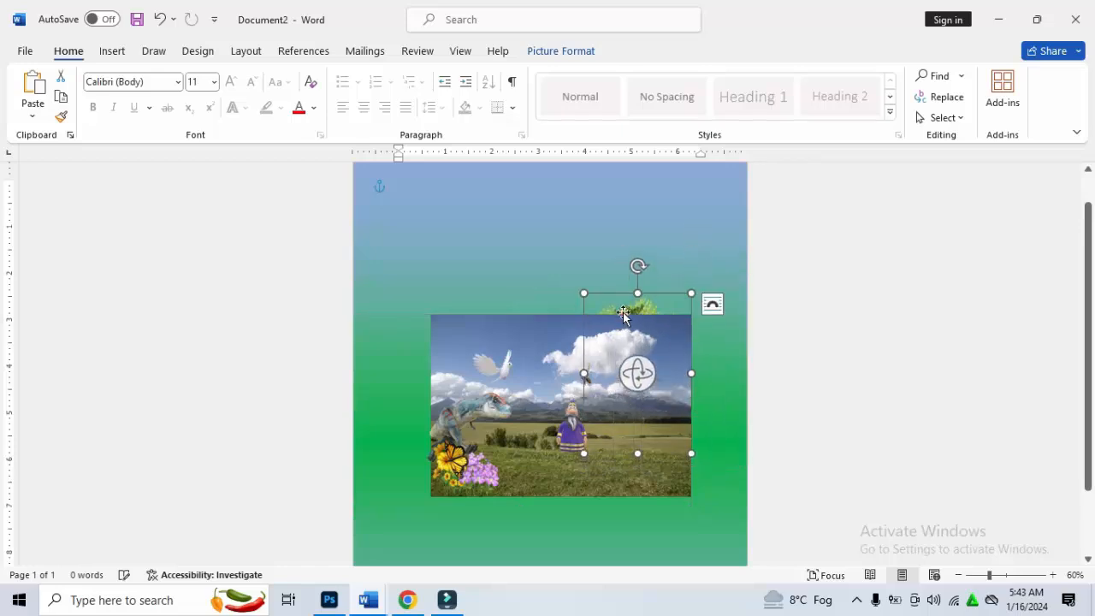
click(558, 51)
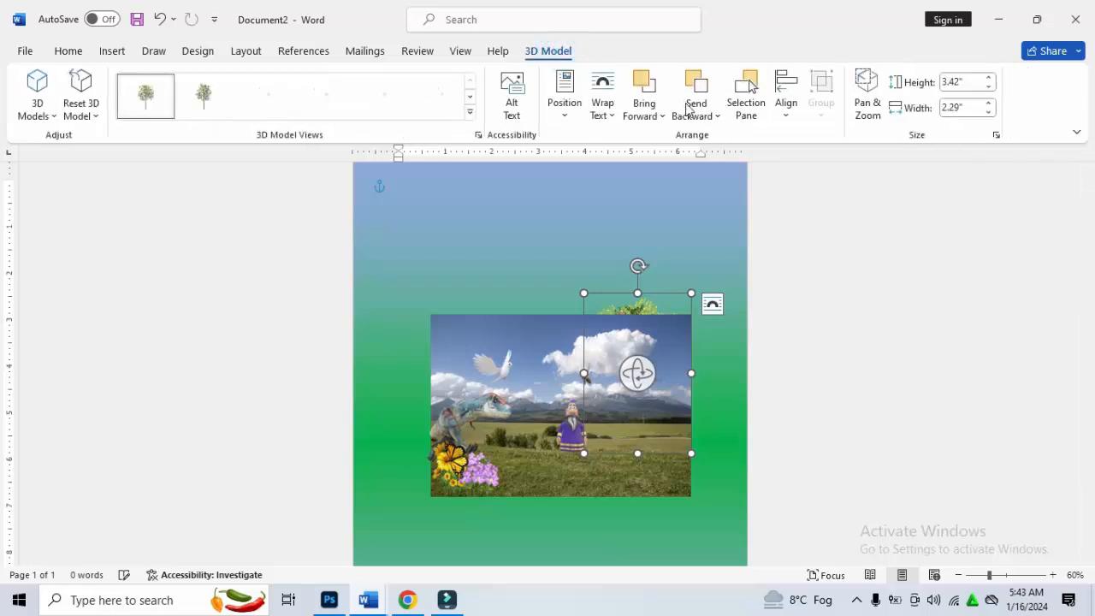
click(644, 87)
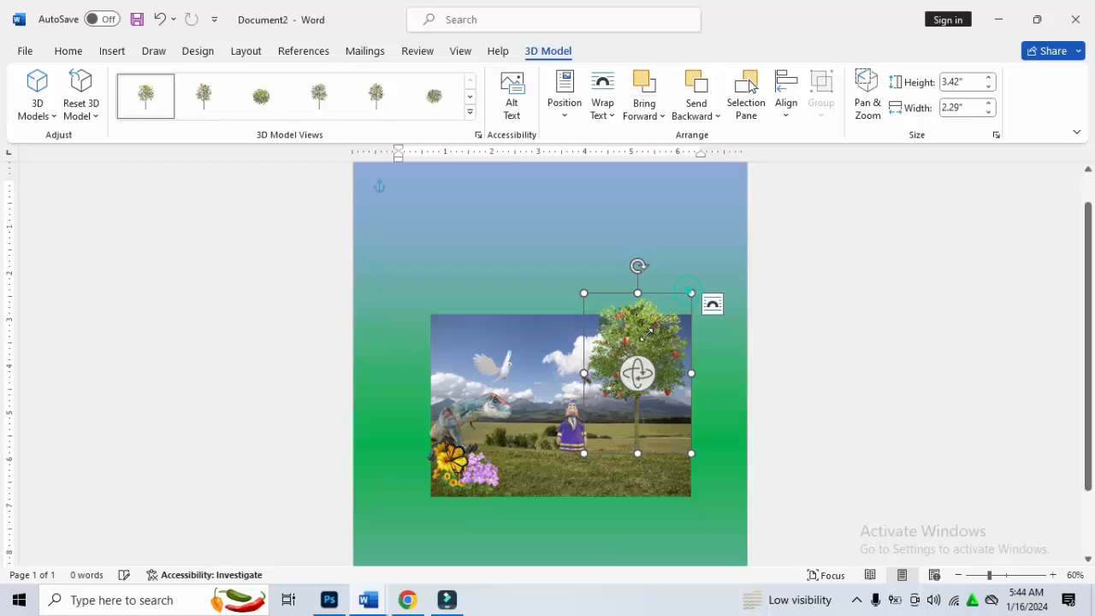
drag(692, 292, 629, 348)
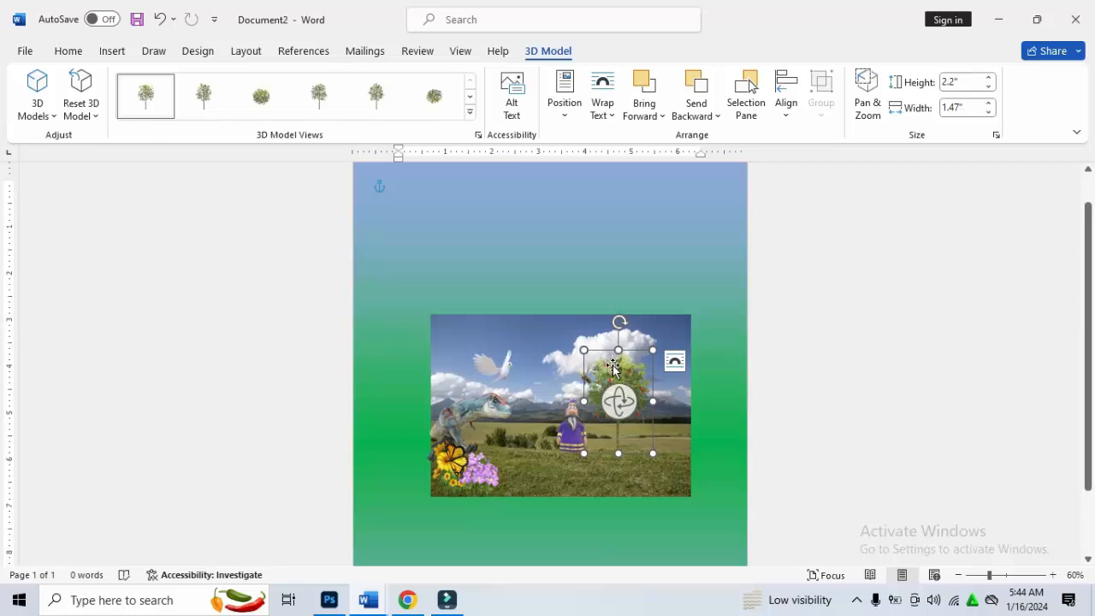
drag(613, 366, 637, 353)
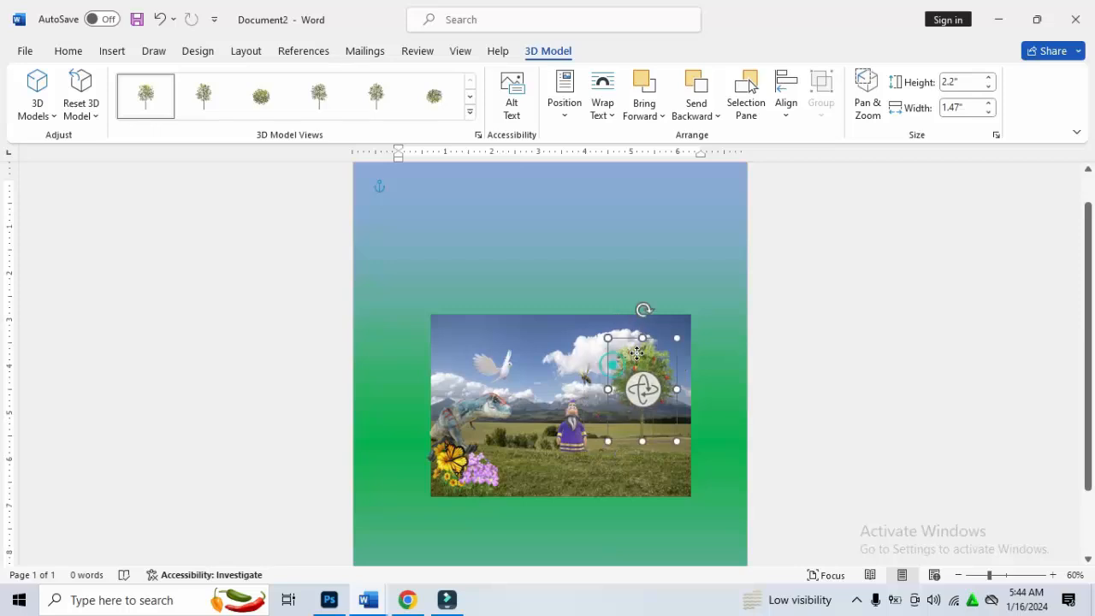
Group the apple tree with the scene picture and slightly enlarge the group.
shift+click(561, 340)
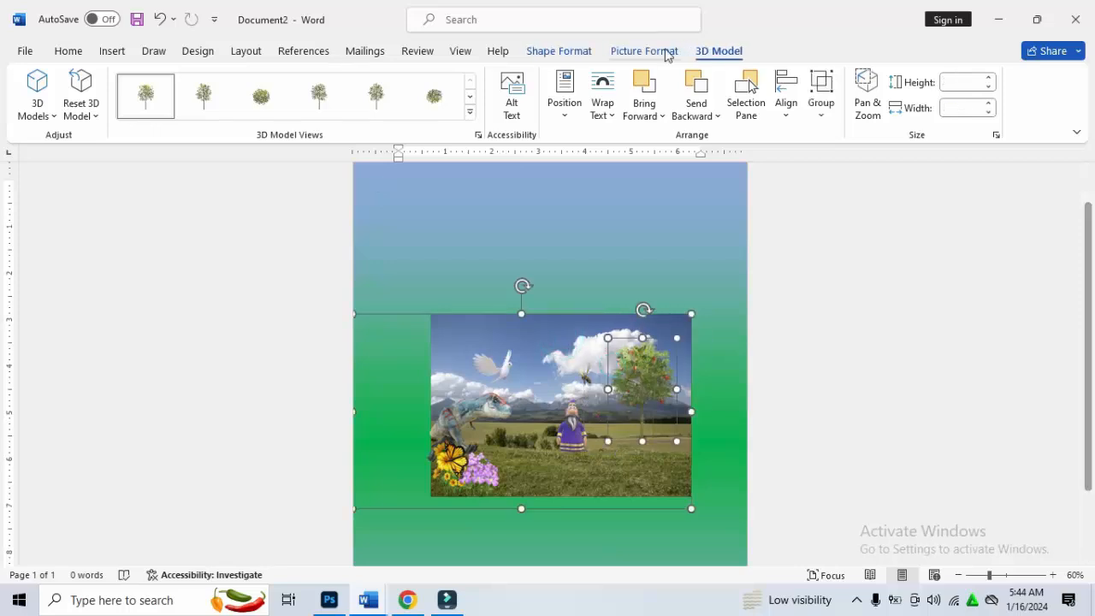
click(822, 95)
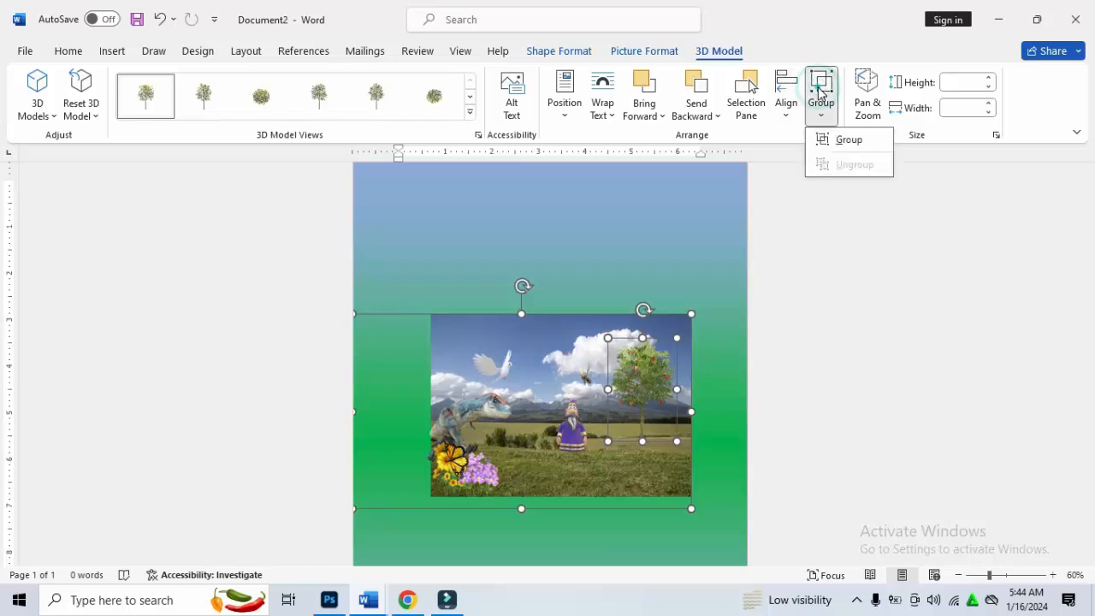
click(846, 146)
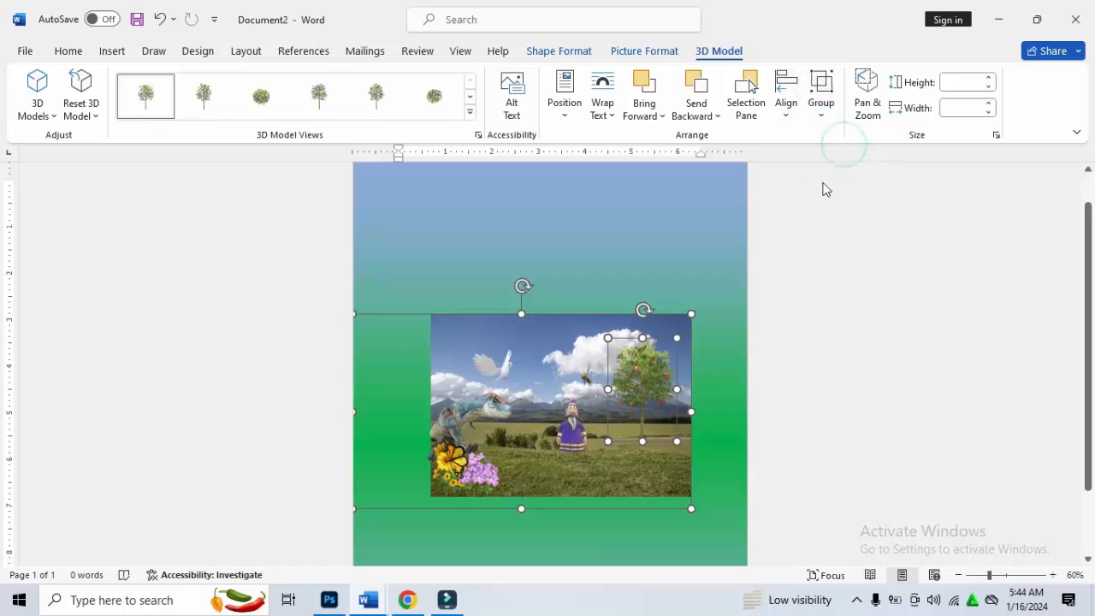
click(689, 310)
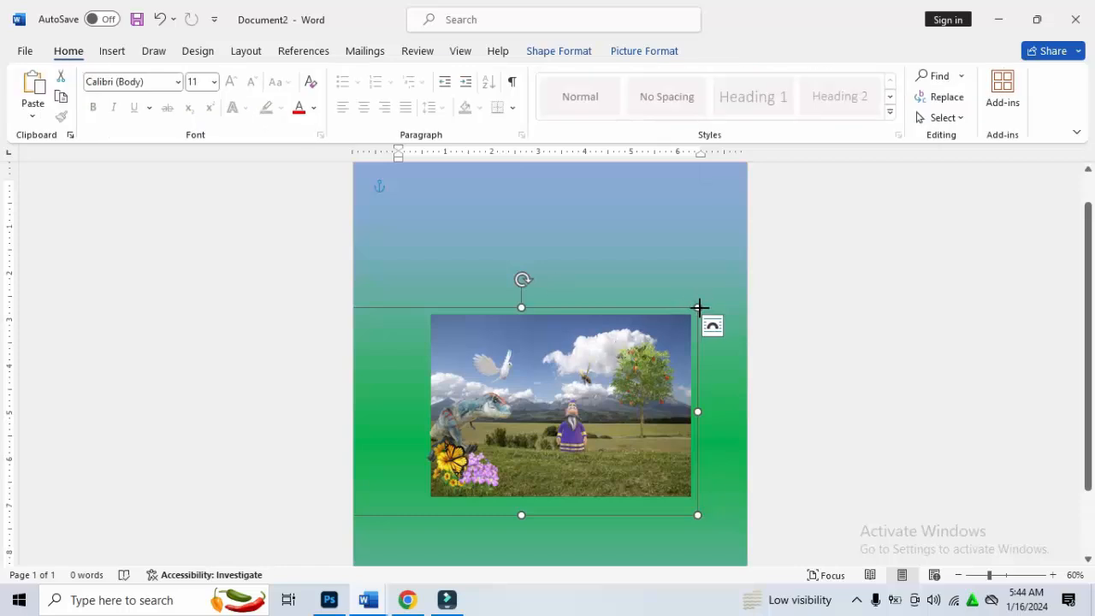
Save the grouped scene to the Desktop as a Portable Network Graphics picture named Picture5.
right_click(699, 308)
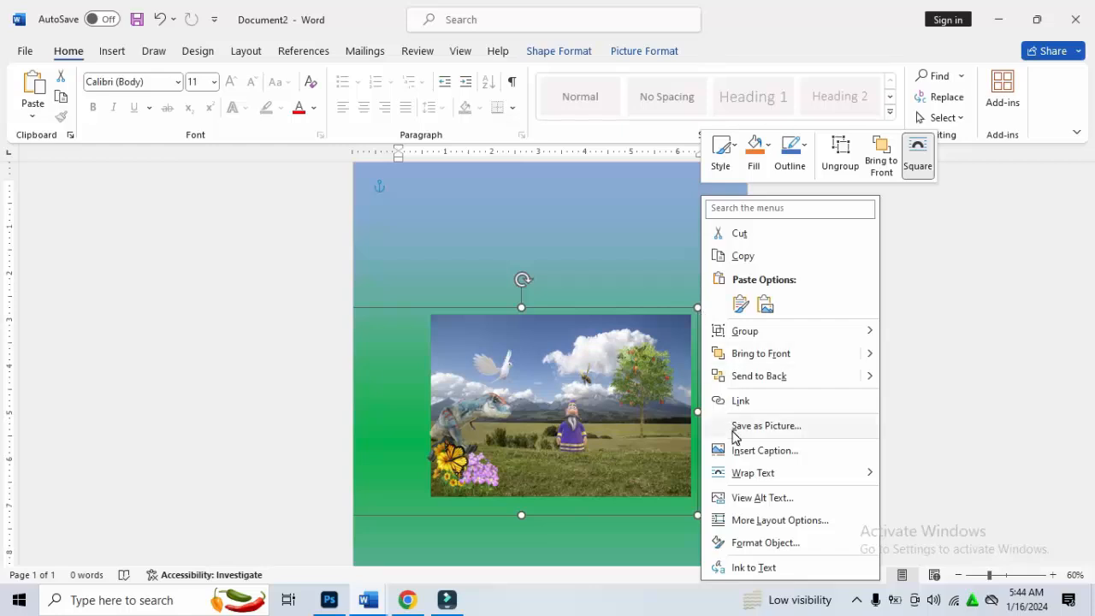
click(733, 428)
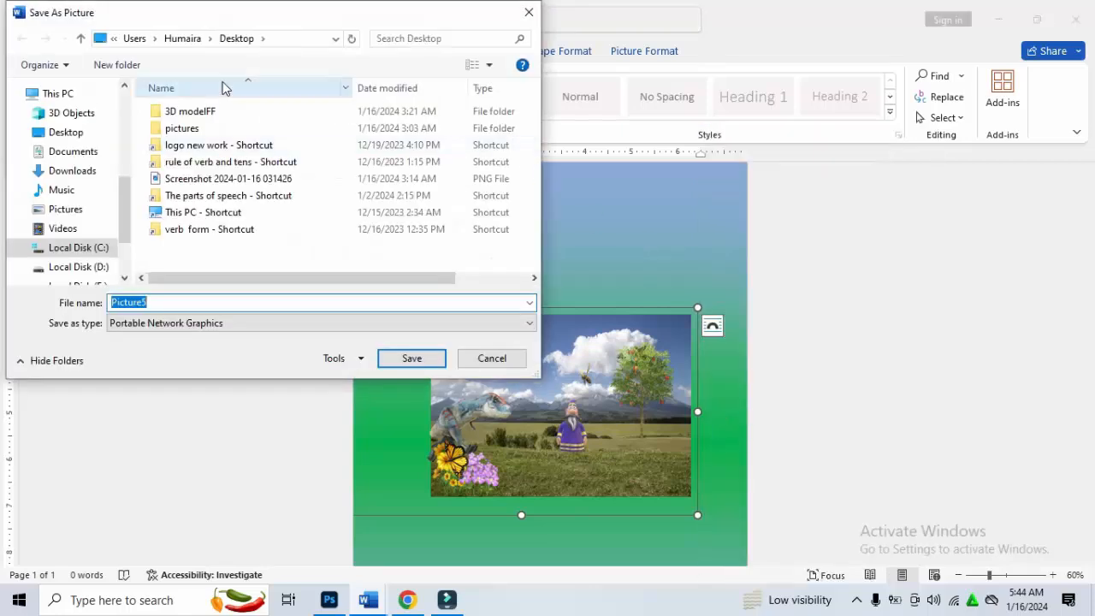
click(105, 133)
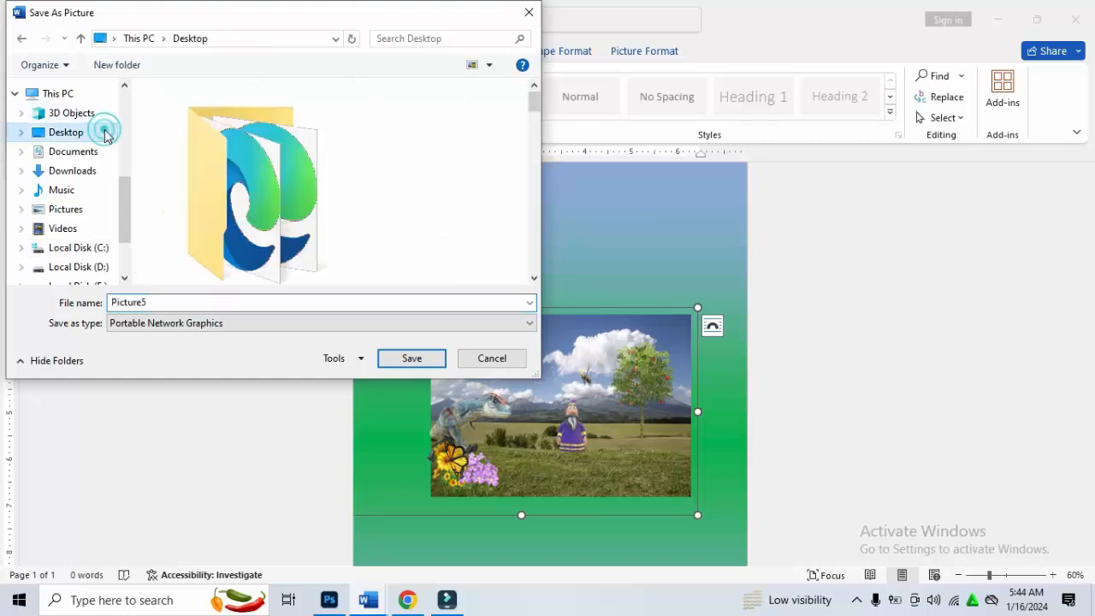
click(415, 361)
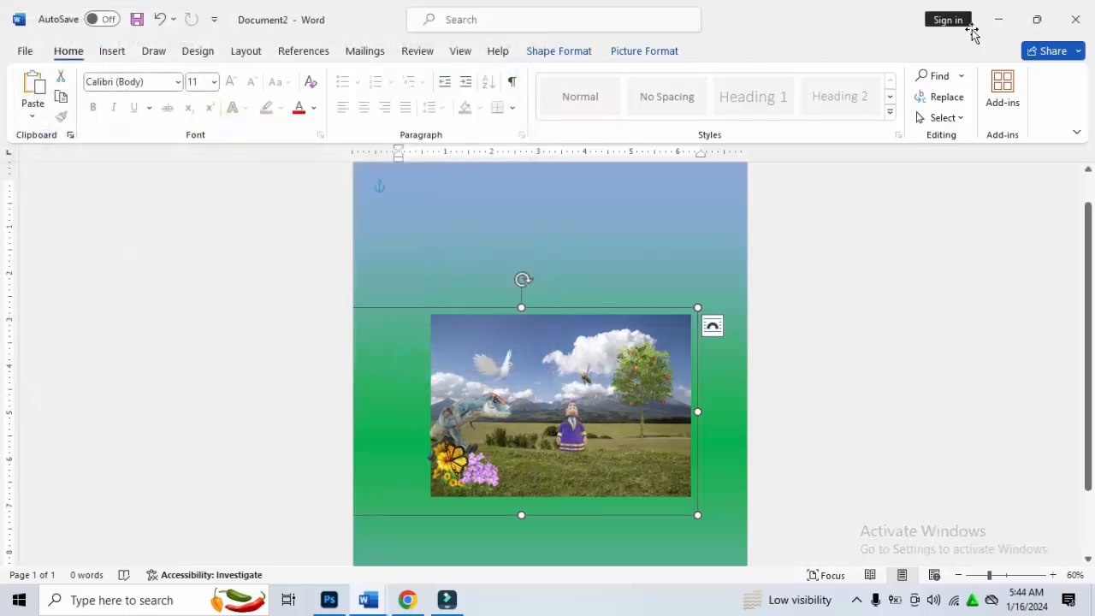
Open Picture5 from the desktop in the photo viewer and inspect the combined scene at closer and wider zoom.
click(994, 21)
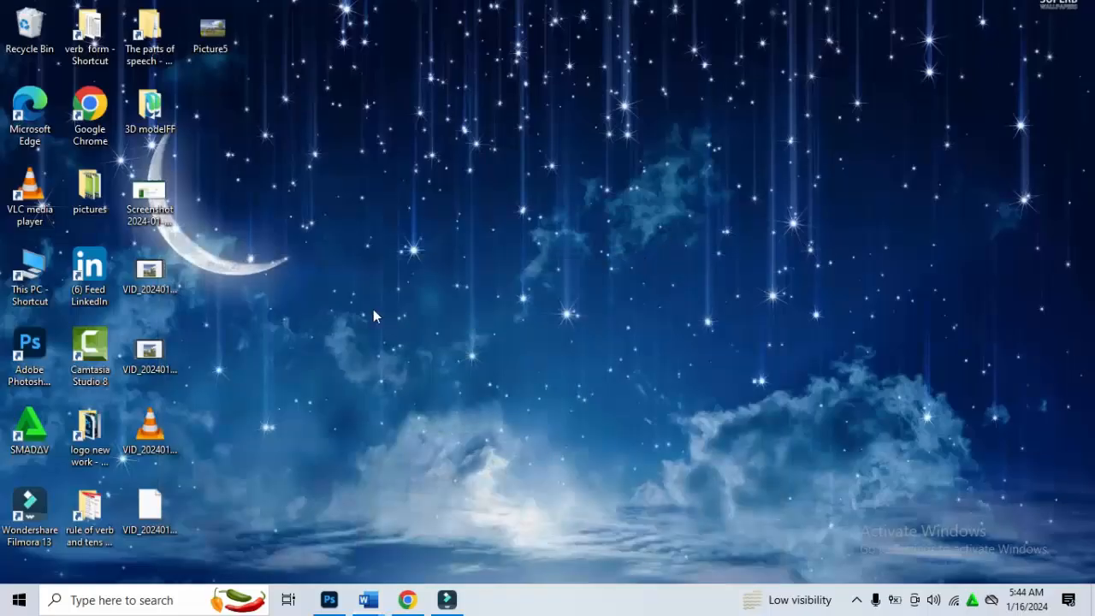
double_click(213, 29)
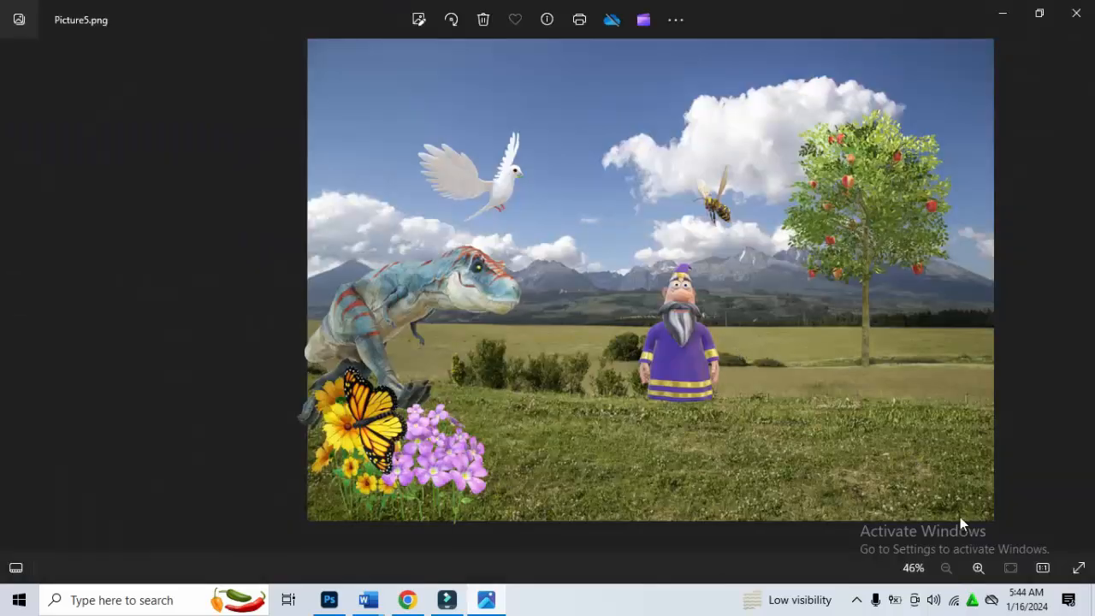
click(978, 567)
click(978, 567)
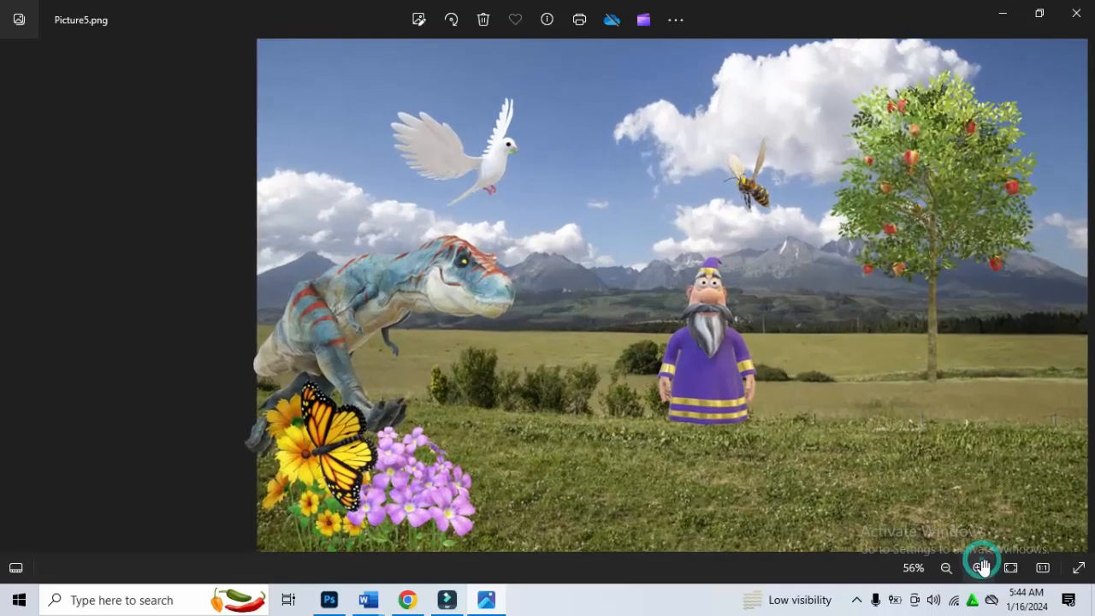
click(834, 385)
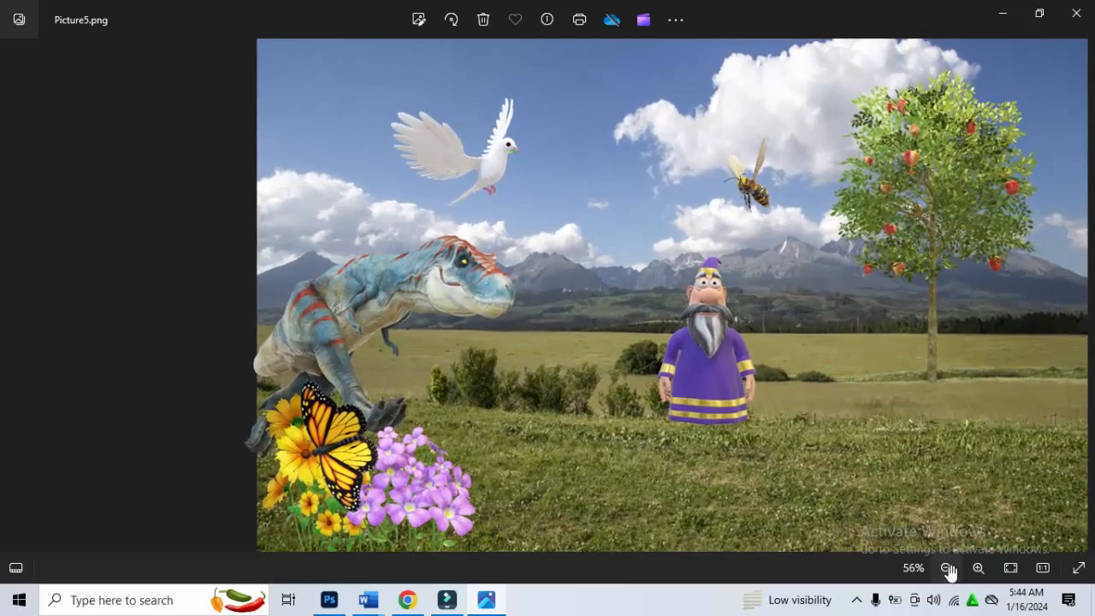
click(946, 567)
click(946, 567)
click(947, 568)
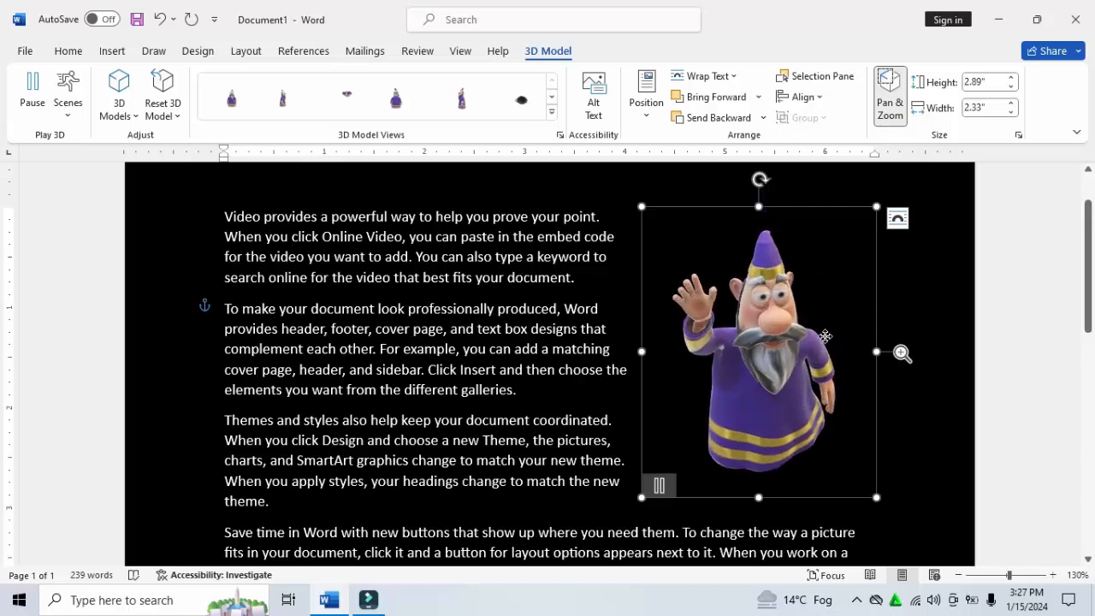
click(947, 417)
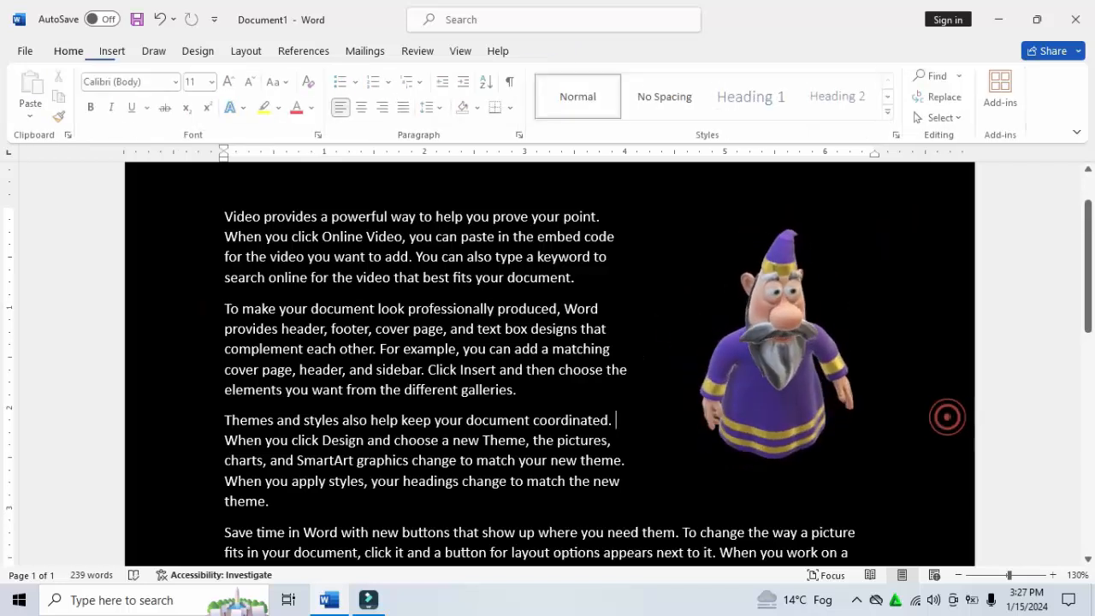